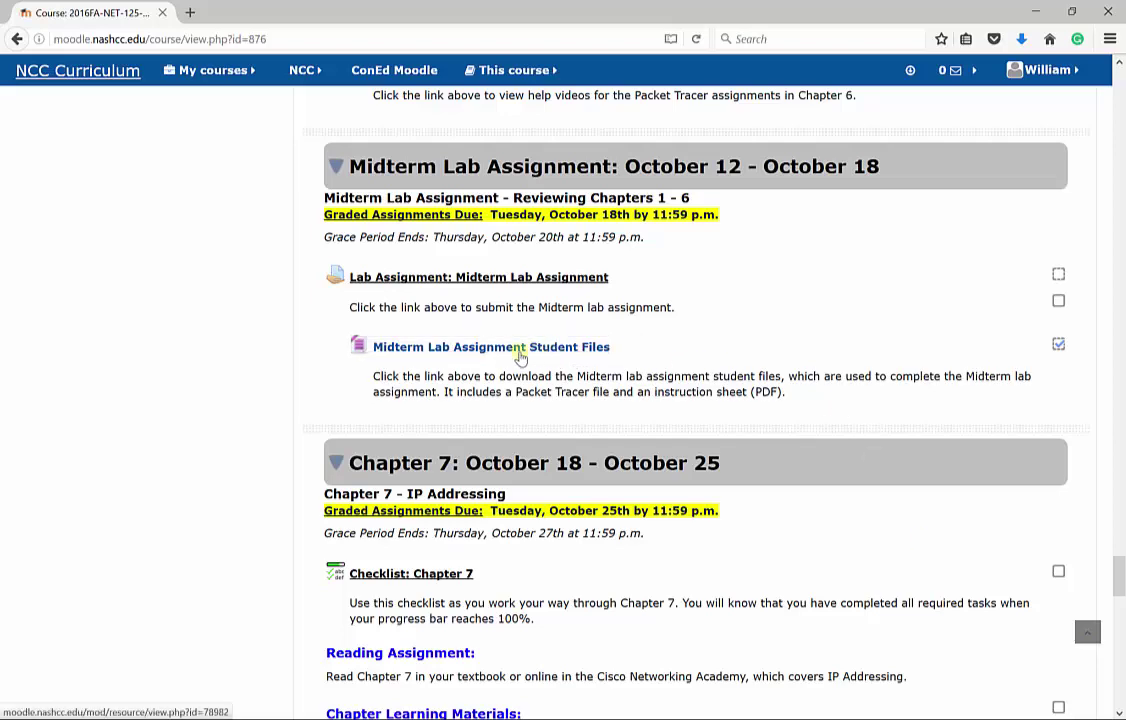
# - Open the Midterm Lab Assignment Student Files from the course page and review the topology and lab steps in the instruction sheet
pyautogui.click(520, 352)
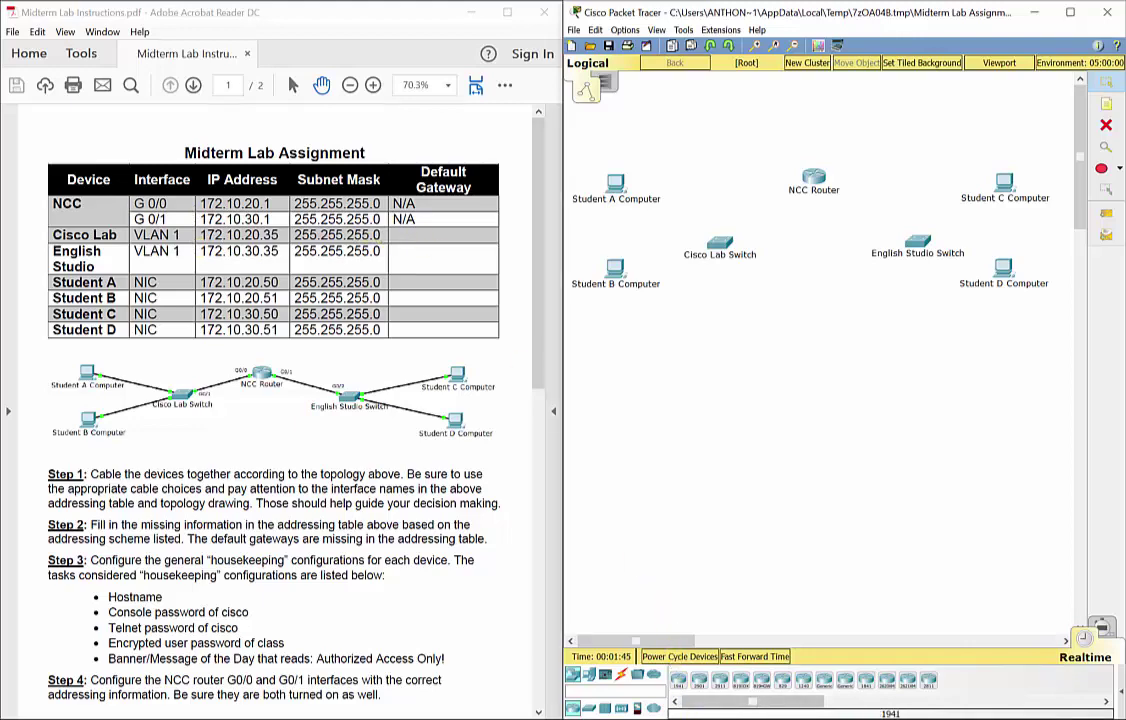
pyautogui.click(882, 640)
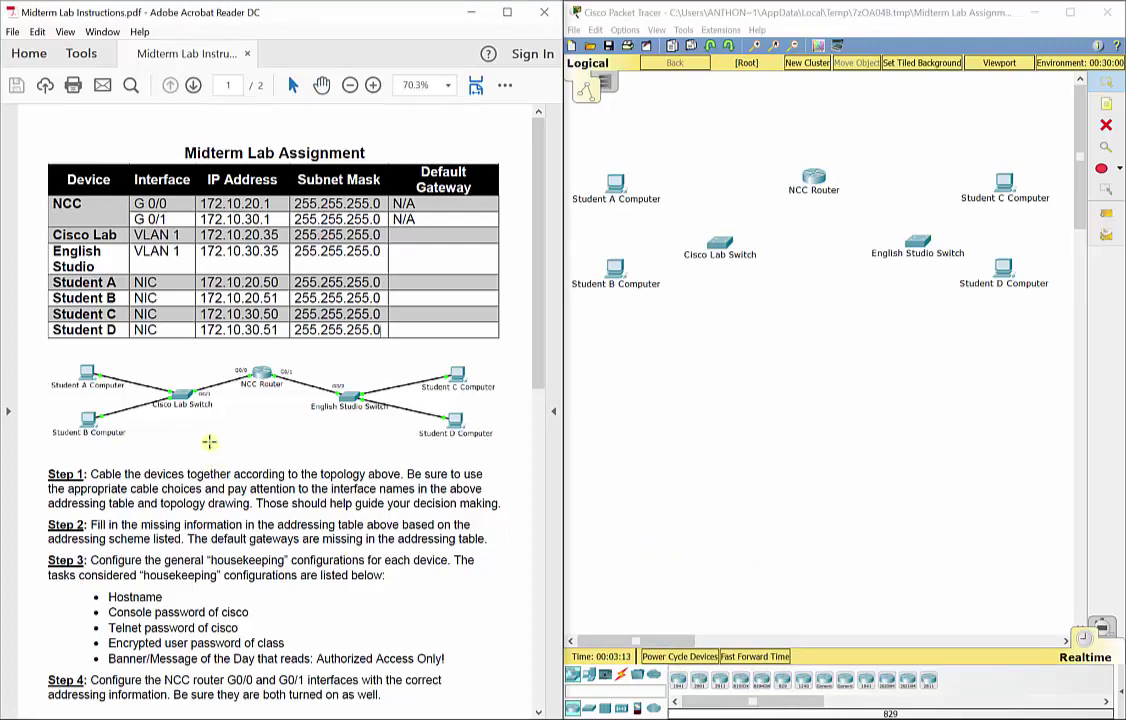
pyautogui.scroll(-1, 215, 476)
pyautogui.scroll(-1, 215, 476)
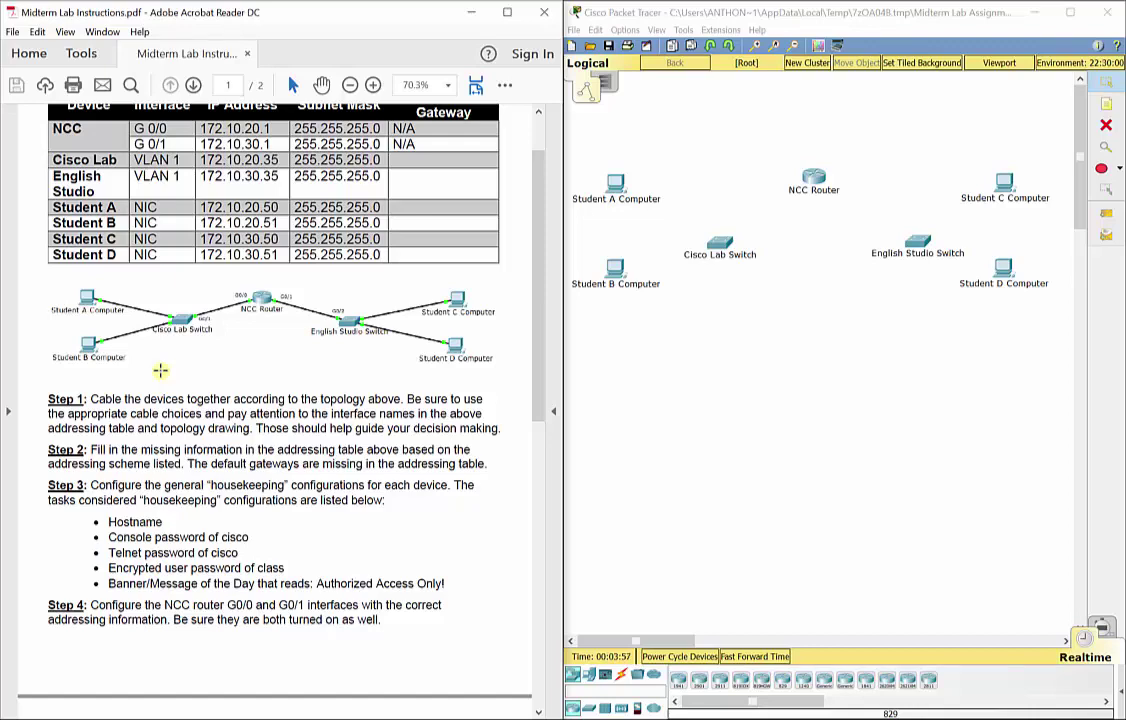
# - Connect Student A Computer's FastEthernet0 to the Cisco Lab Switch's FastEthernet0/1 with a copper straight-through cable
pyautogui.click(621, 677)
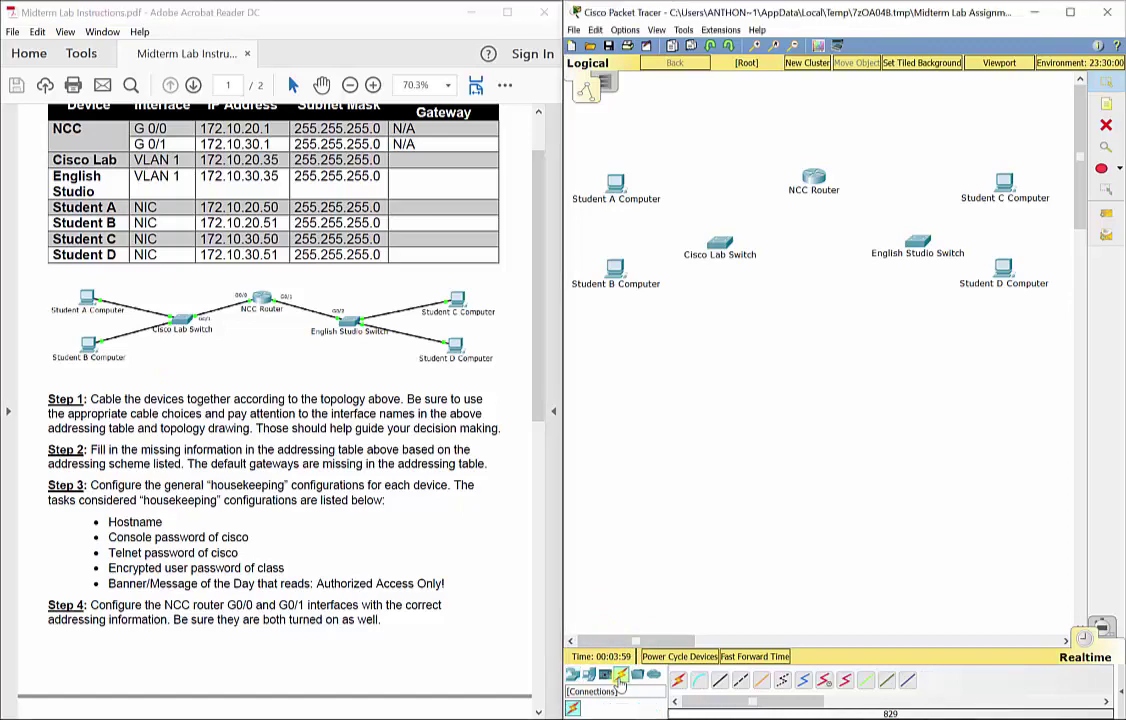
pyautogui.click(722, 681)
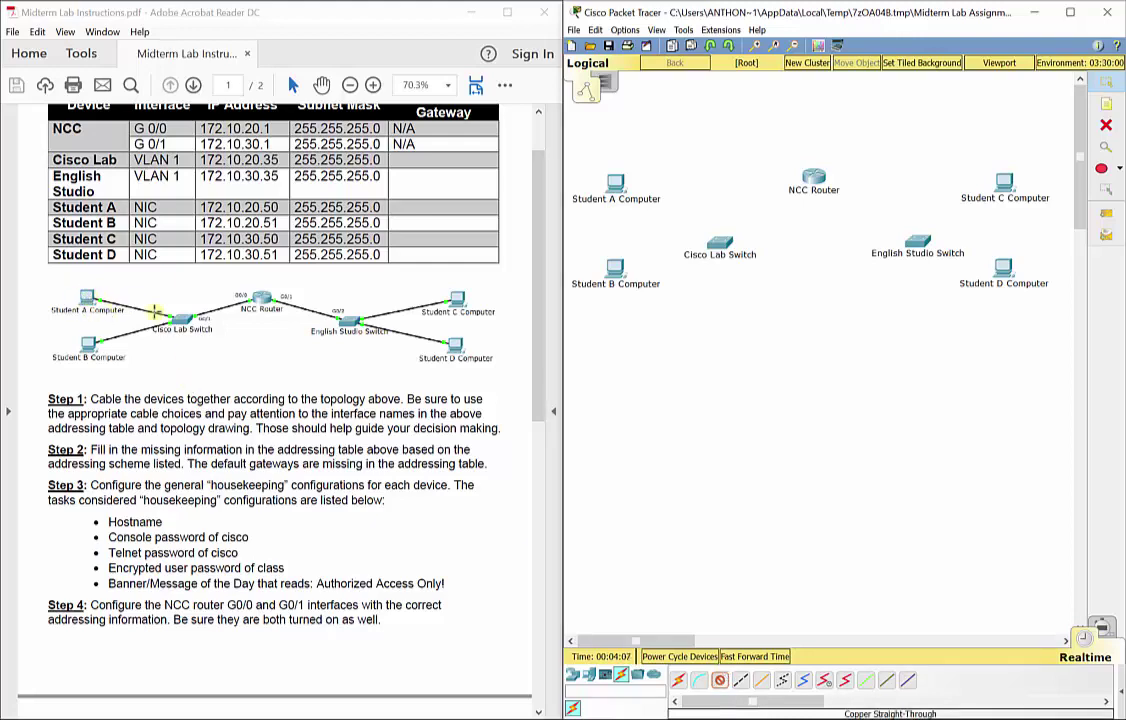
pyautogui.click(618, 181)
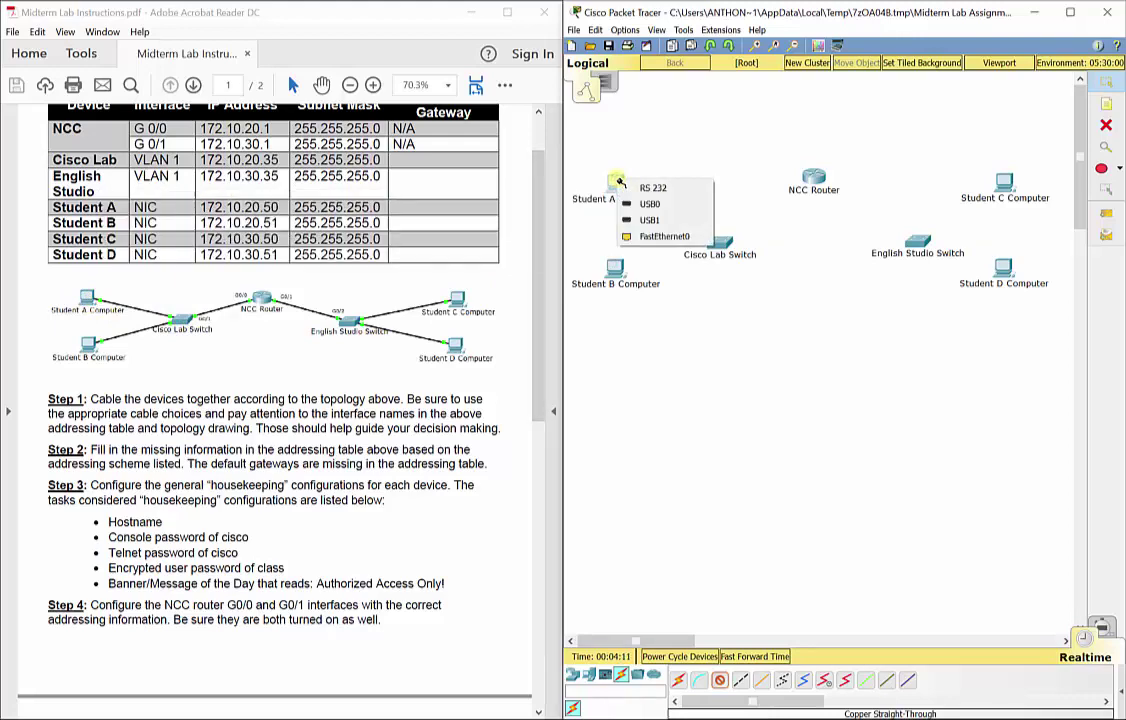
pyautogui.click(660, 237)
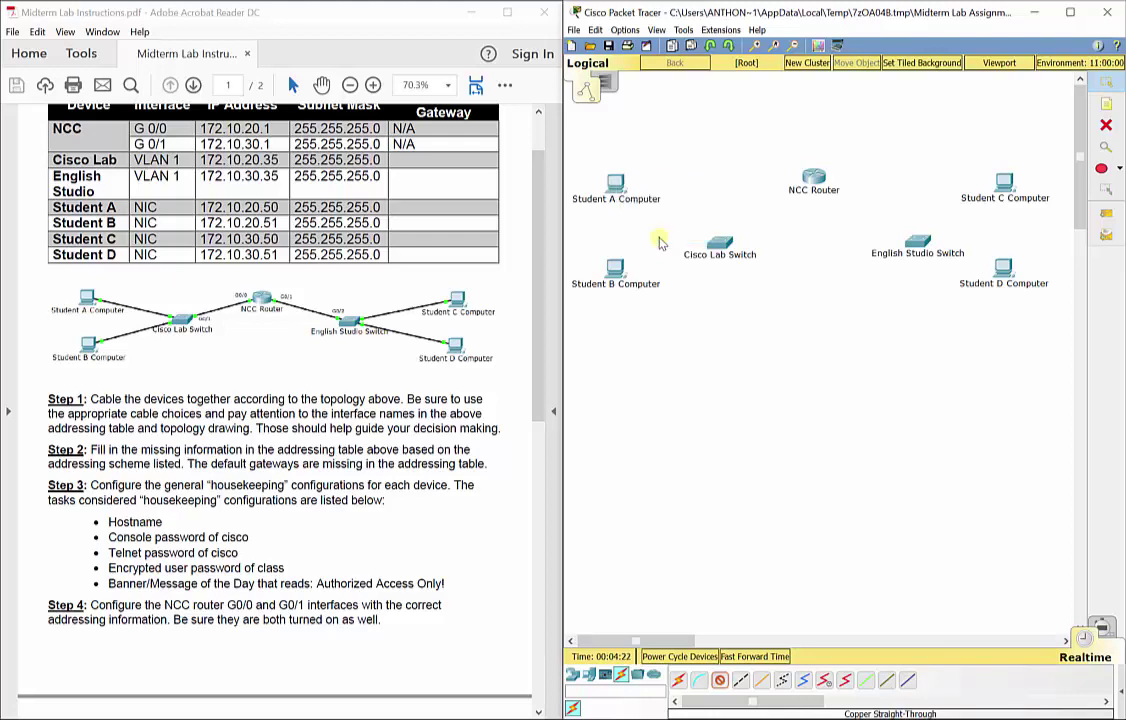
pyautogui.click(720, 244)
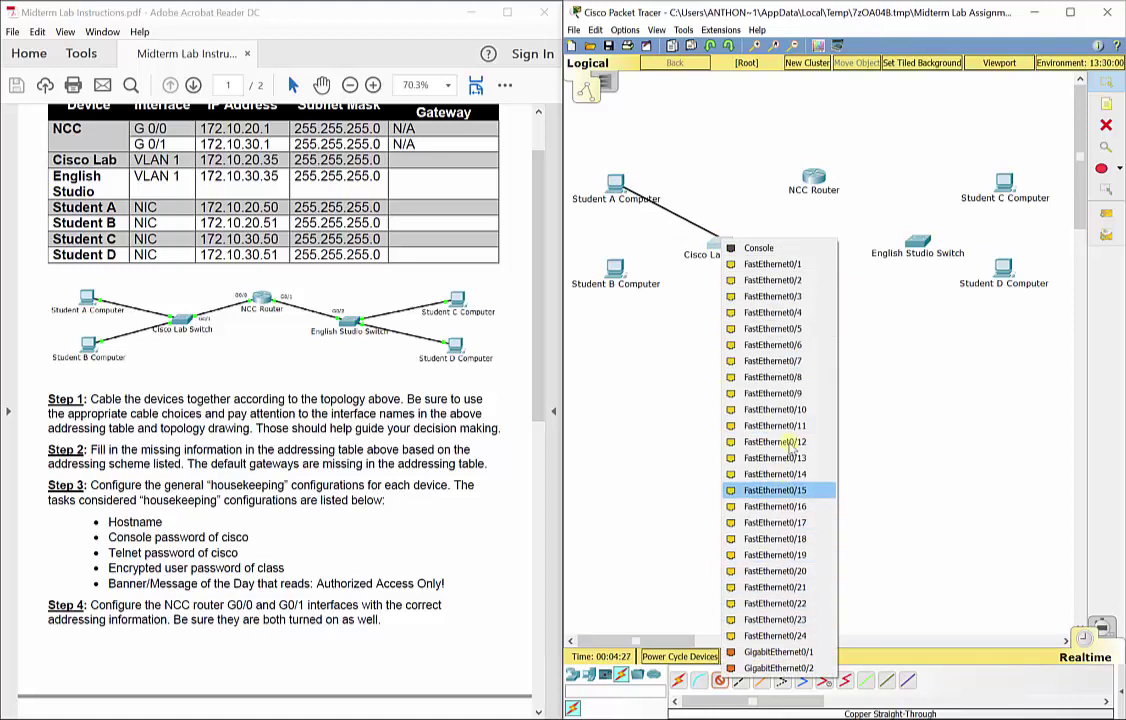
pyautogui.click(800, 265)
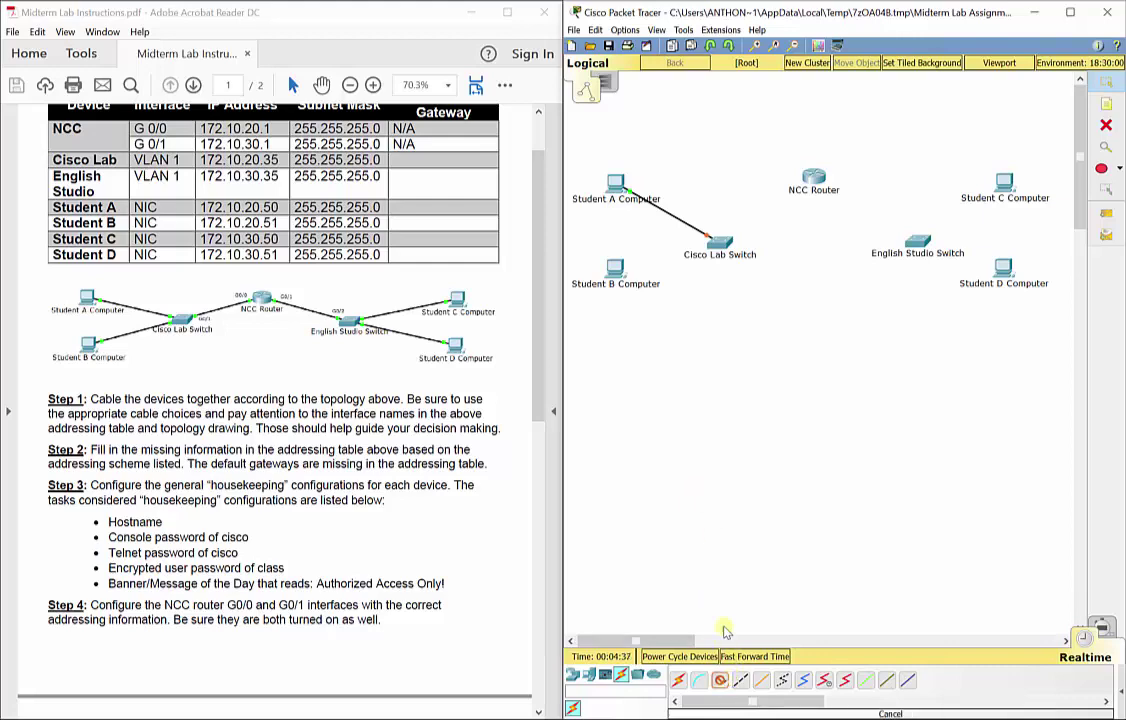
# - Connect Student B Computer's FastEthernet0 to the Cisco Lab Switch's FastEthernet0/2 with a copper straight-through cable
pyautogui.click(614, 269)
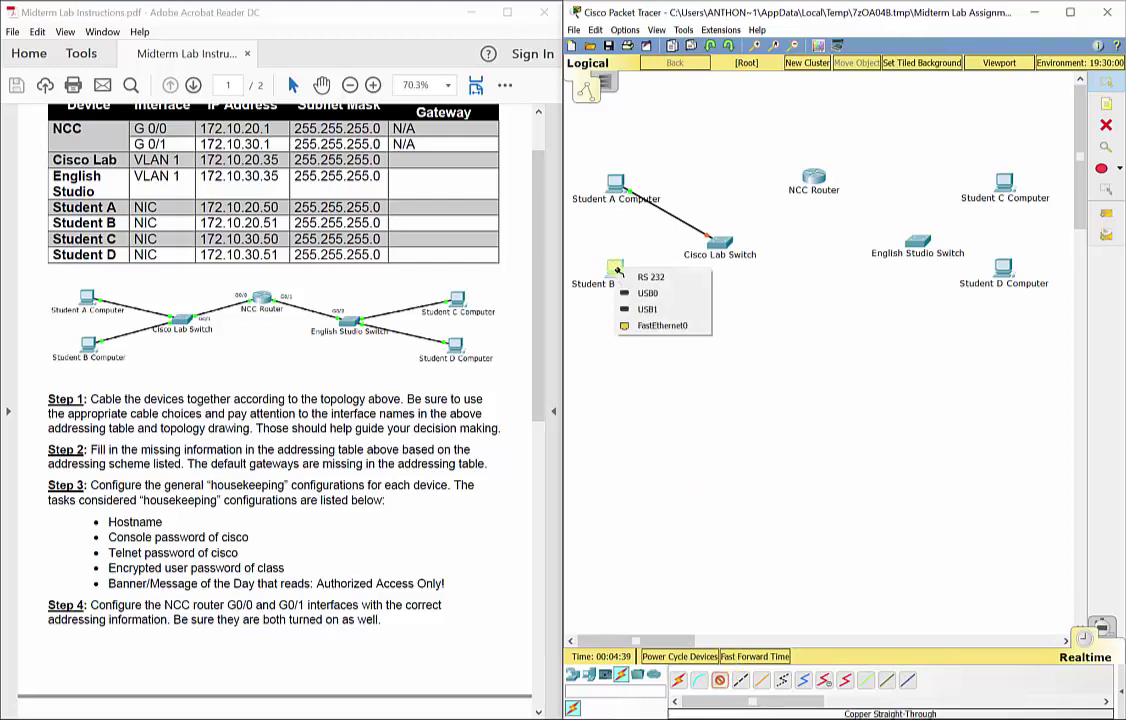
pyautogui.click(668, 327)
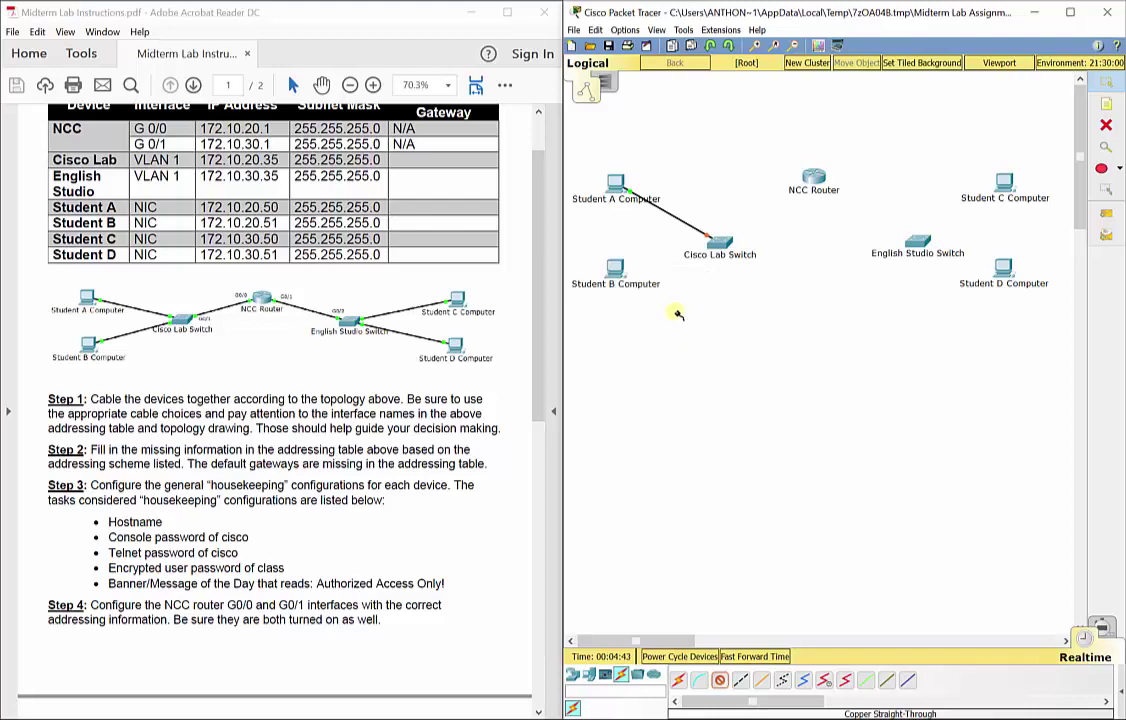
pyautogui.click(716, 246)
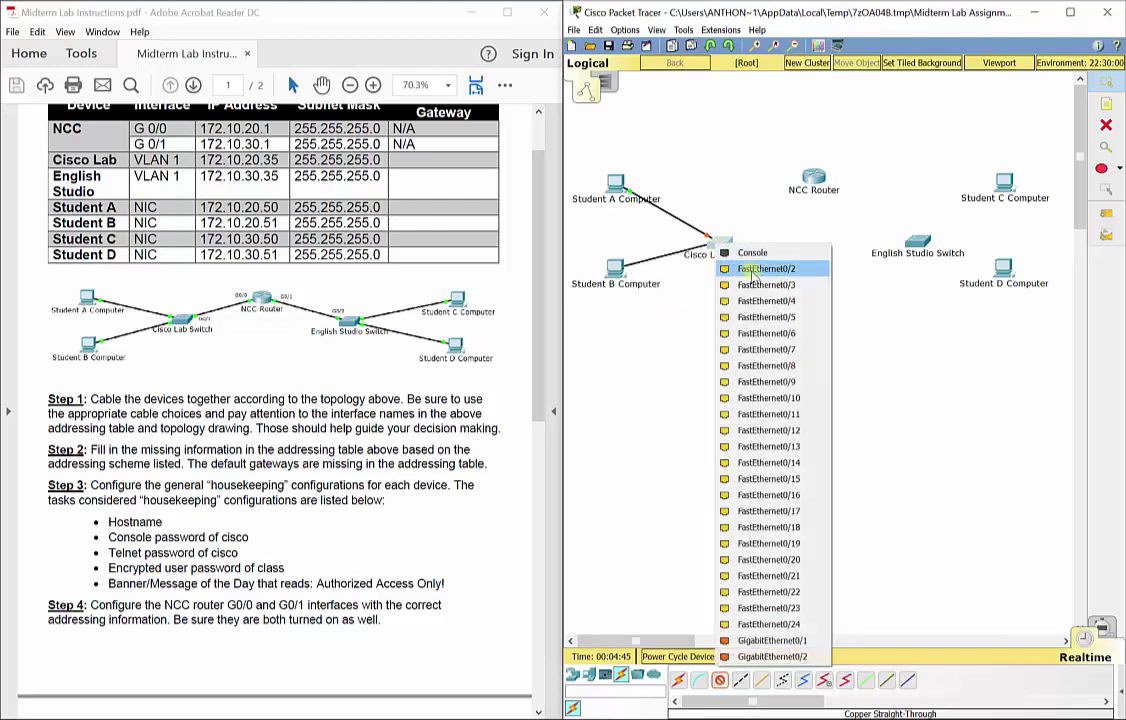
pyautogui.click(757, 270)
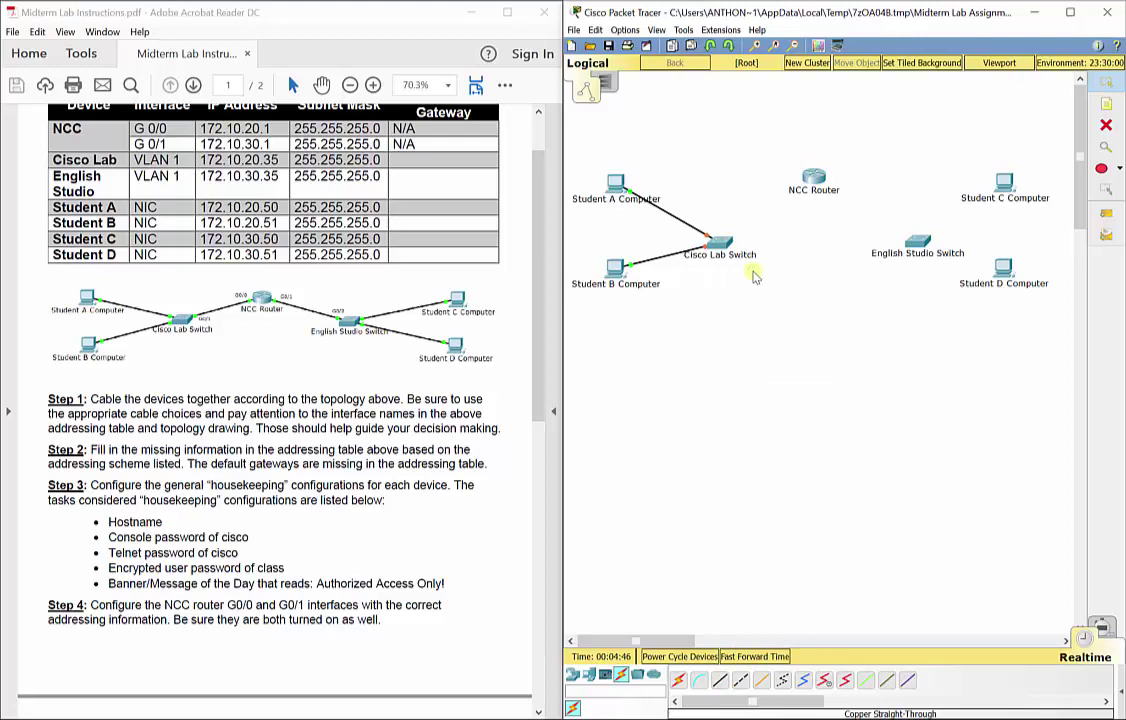
# - Connect the Cisco Lab Switch's GigabitEthernet0/1 to the NCC Router's GigabitEthernet0/0 with a copper straight-through cable
pyautogui.click(719, 679)
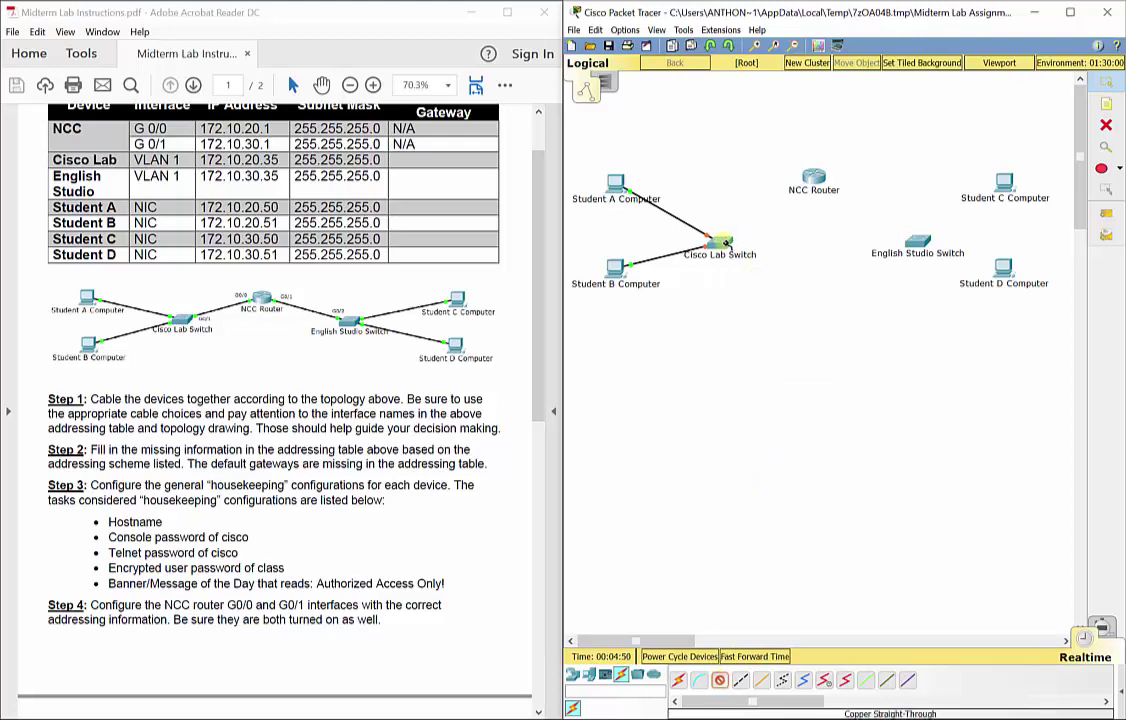
pyautogui.moveTo(725, 243)
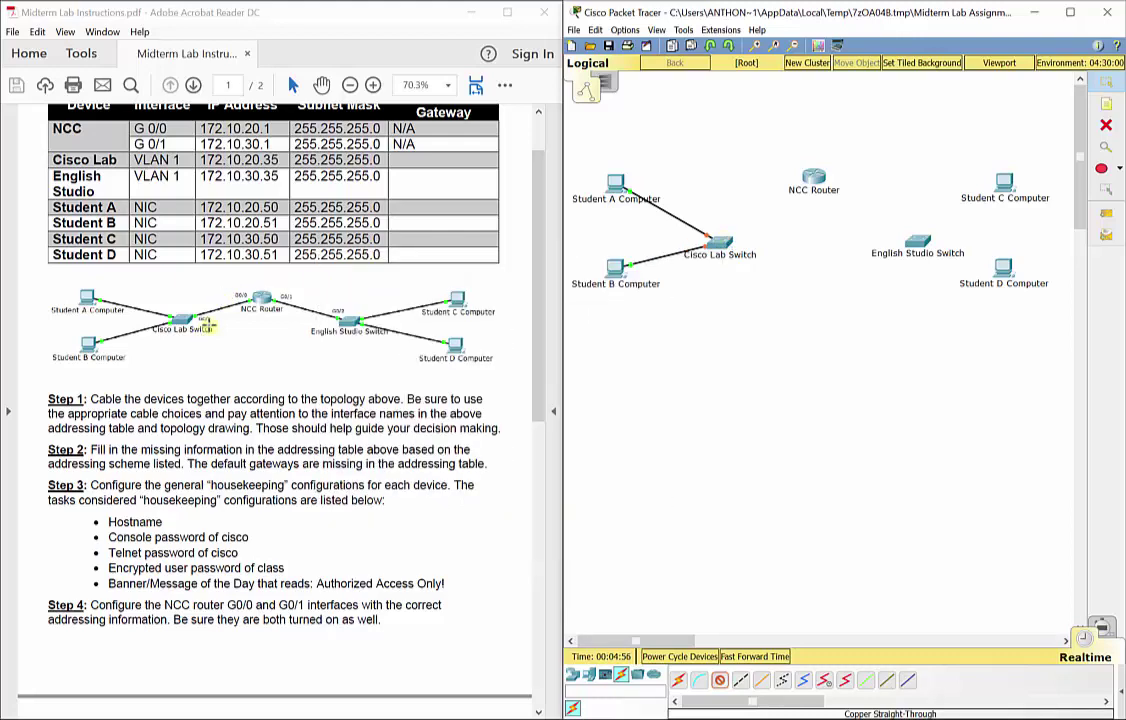
pyautogui.click(716, 243)
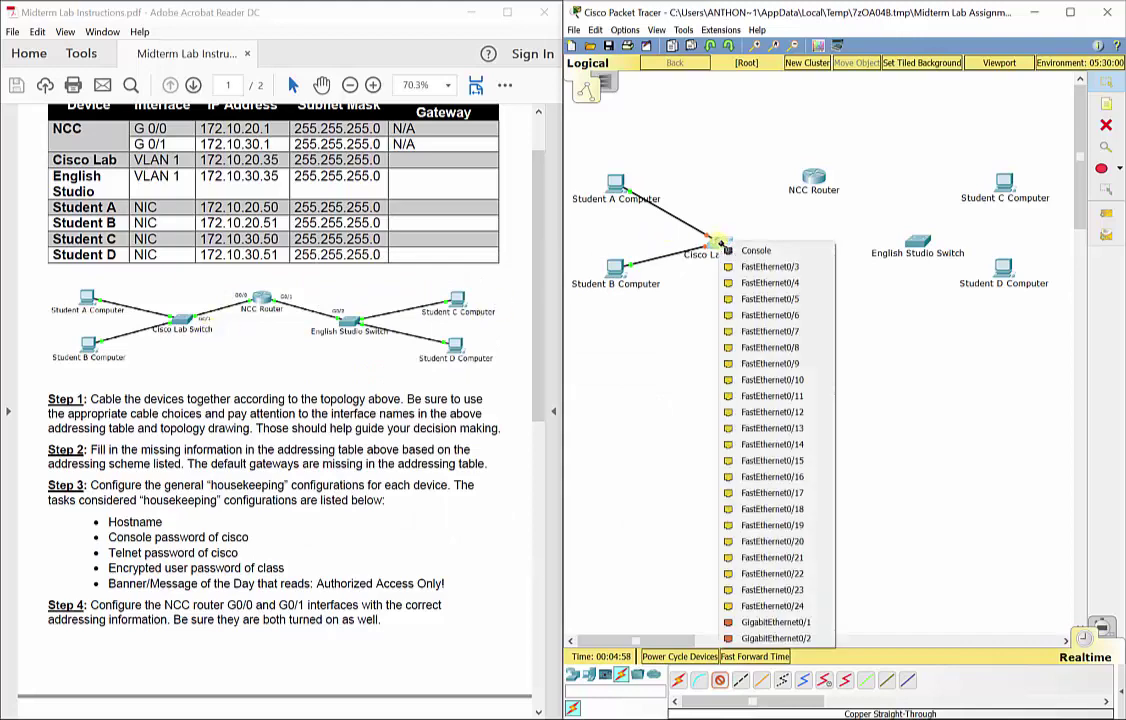
pyautogui.click(795, 623)
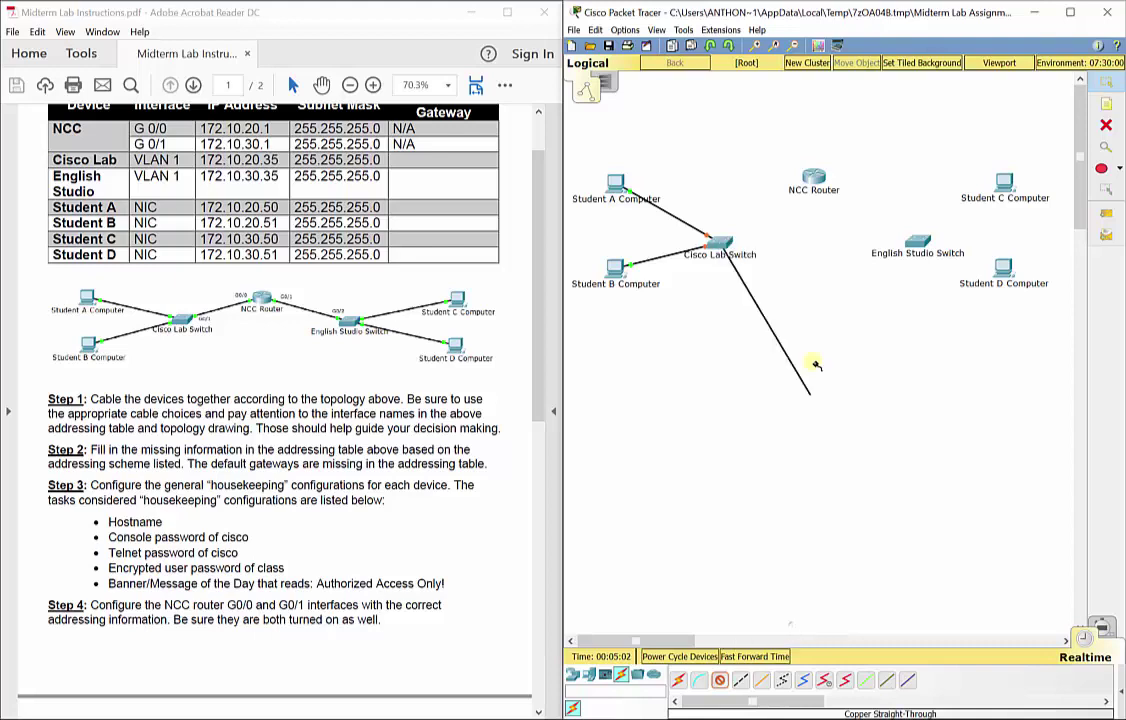
pyautogui.click(811, 182)
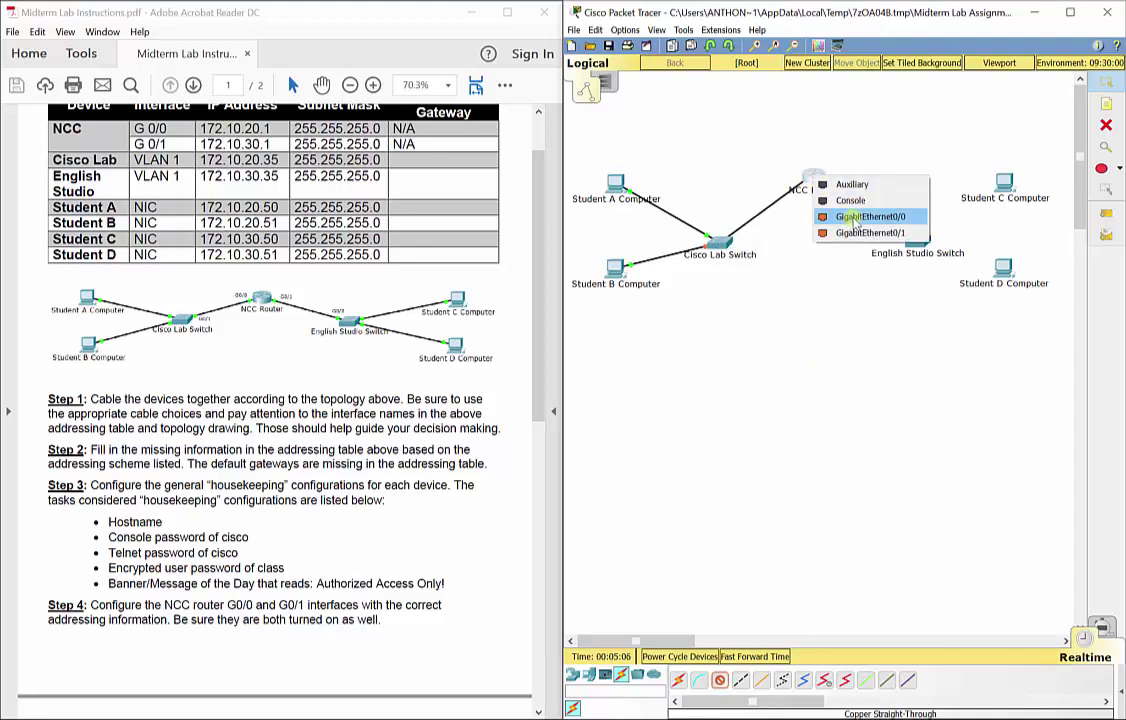
pyautogui.click(853, 218)
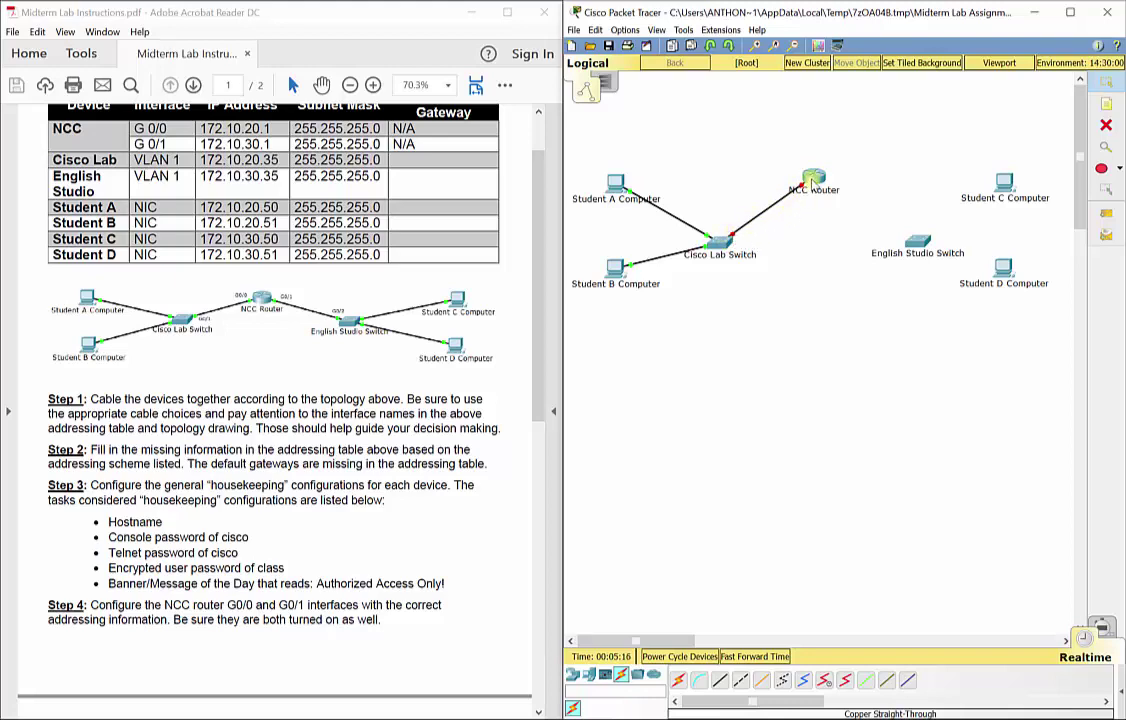
# - Connect the NCC Router's GigabitEthernet0/1 to the English Studio Switch's GigabitEthernet0/2 with a copper straight-through cable
pyautogui.click(719, 680)
pyautogui.click(812, 182)
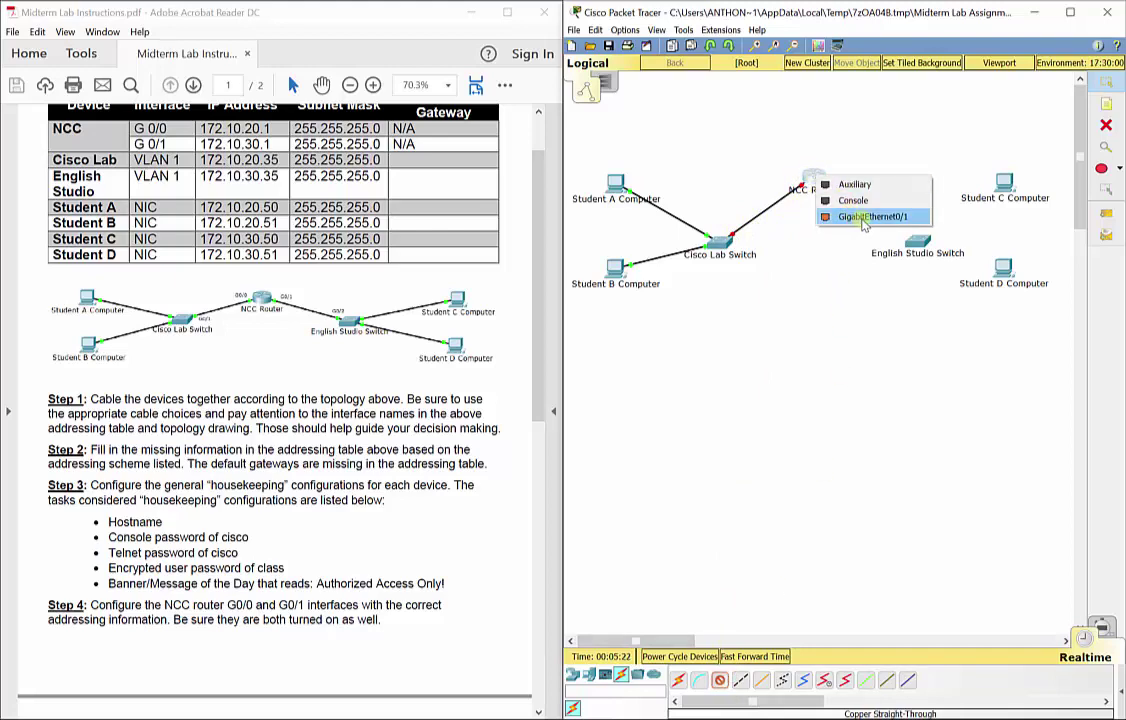
pyautogui.click(863, 219)
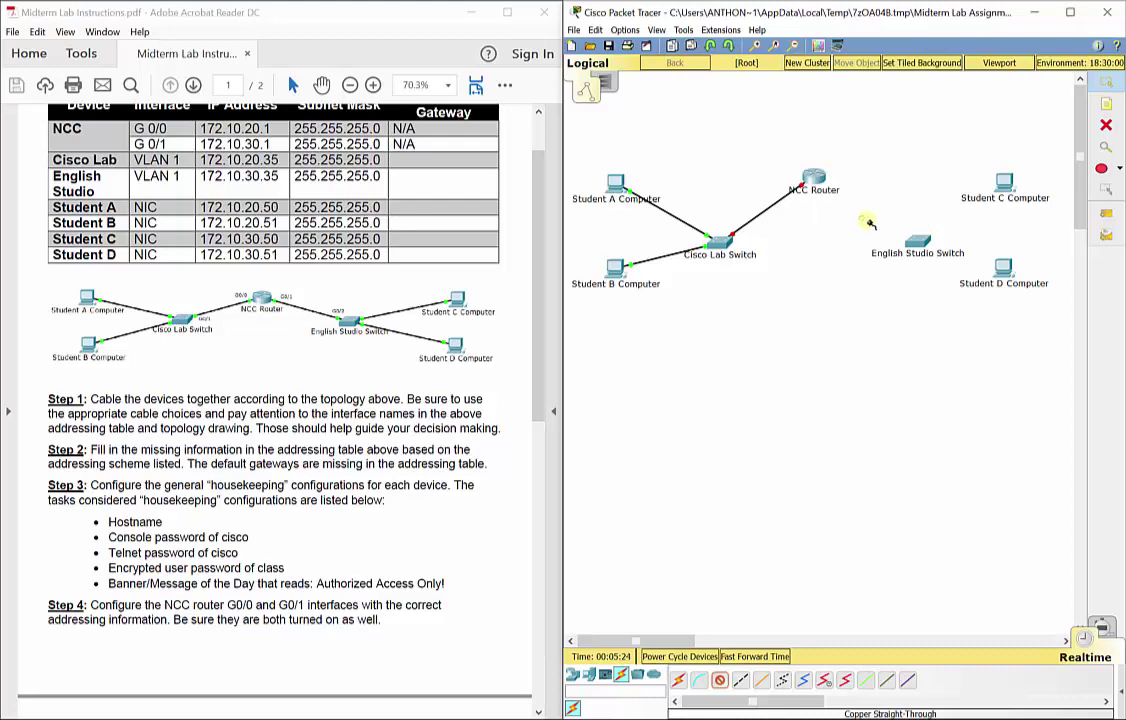
pyautogui.click(918, 242)
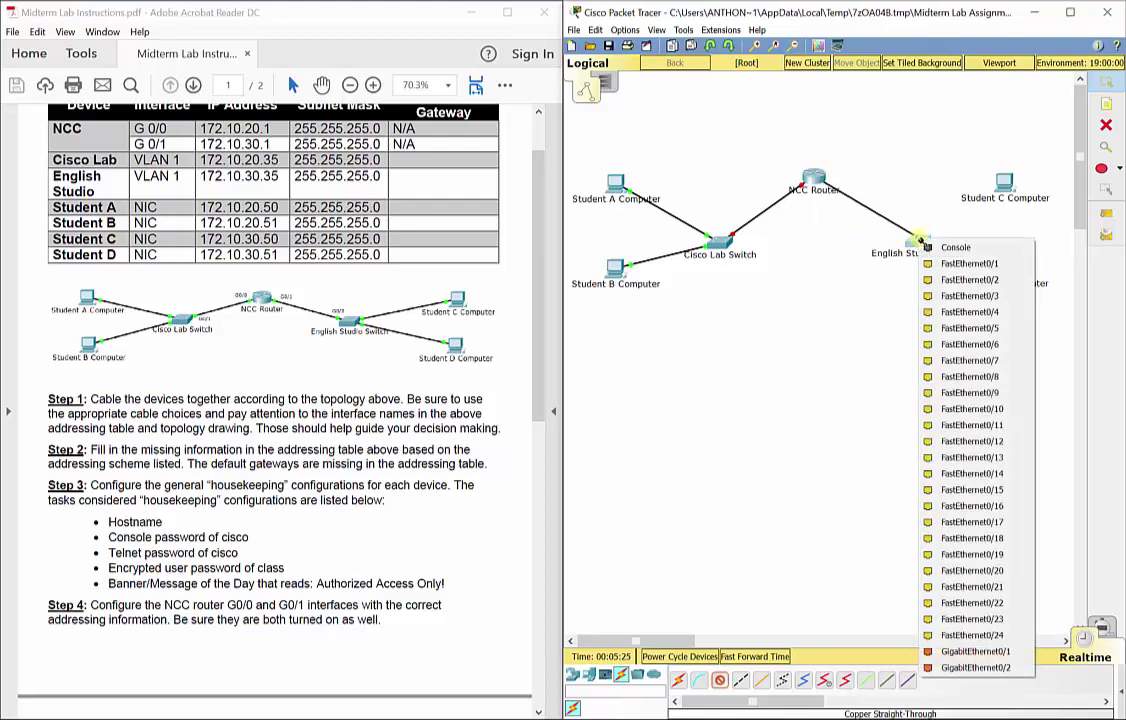
pyautogui.click(976, 668)
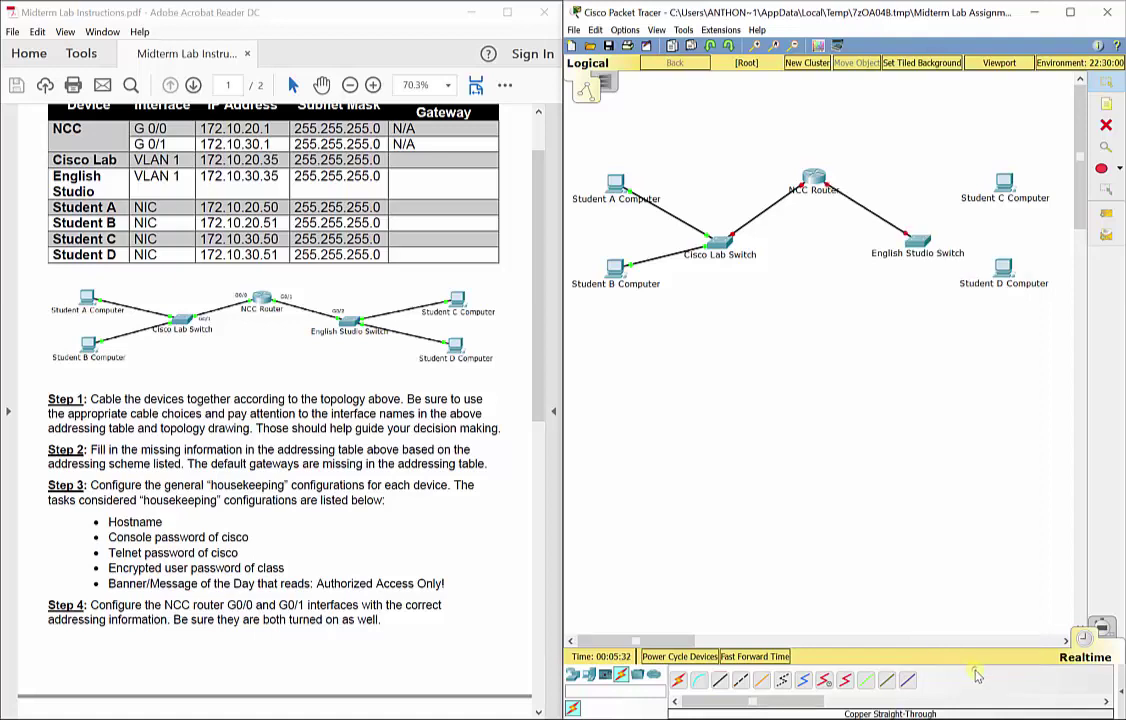
# - Connect the English Studio Switch's FastEthernet0/1 to Student C Computer's FastEthernet0 with a copper straight-through cable
pyautogui.click(727, 688)
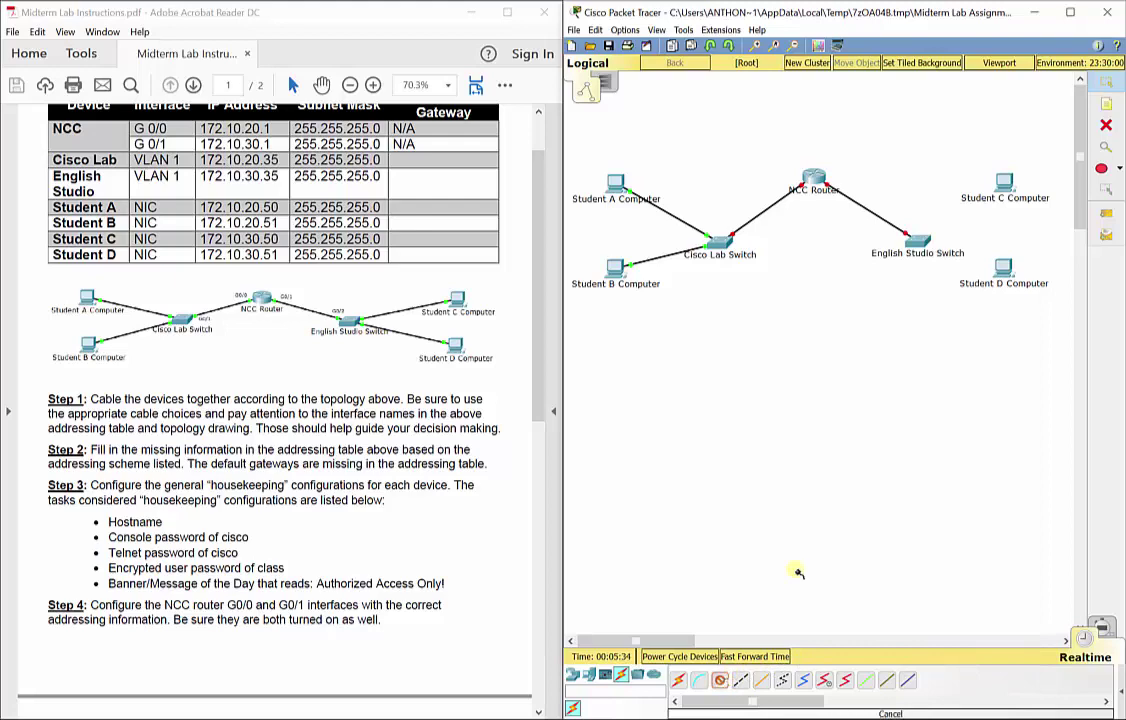
pyautogui.click(927, 240)
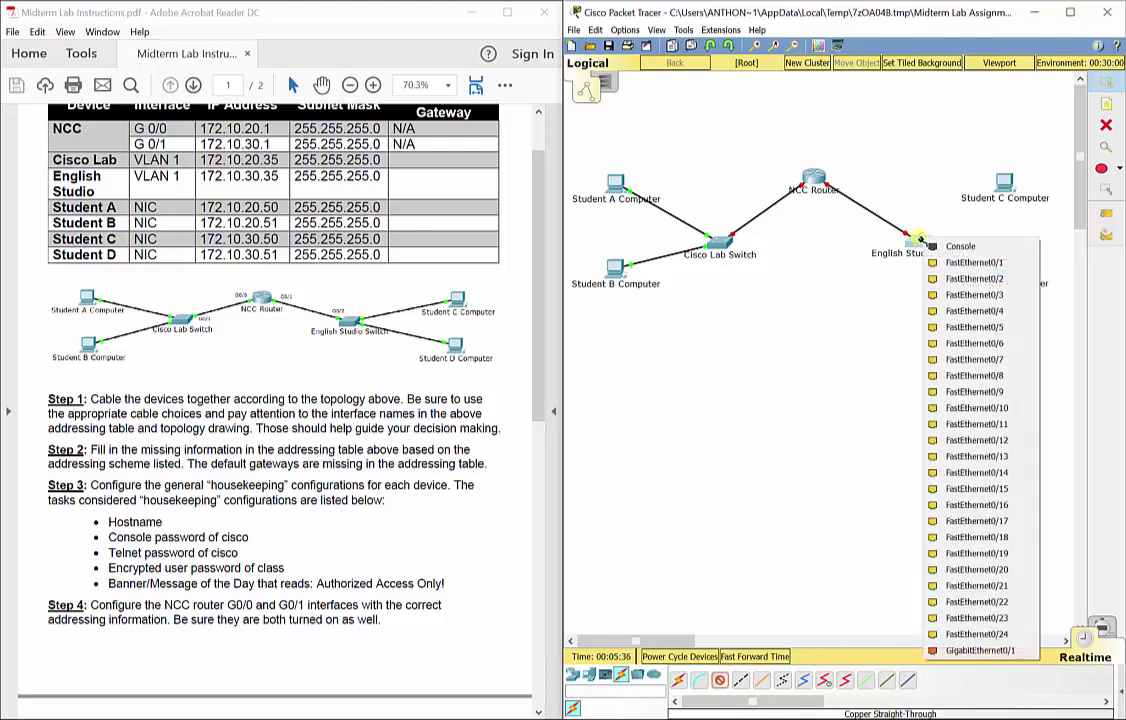
pyautogui.click(968, 264)
pyautogui.click(1006, 184)
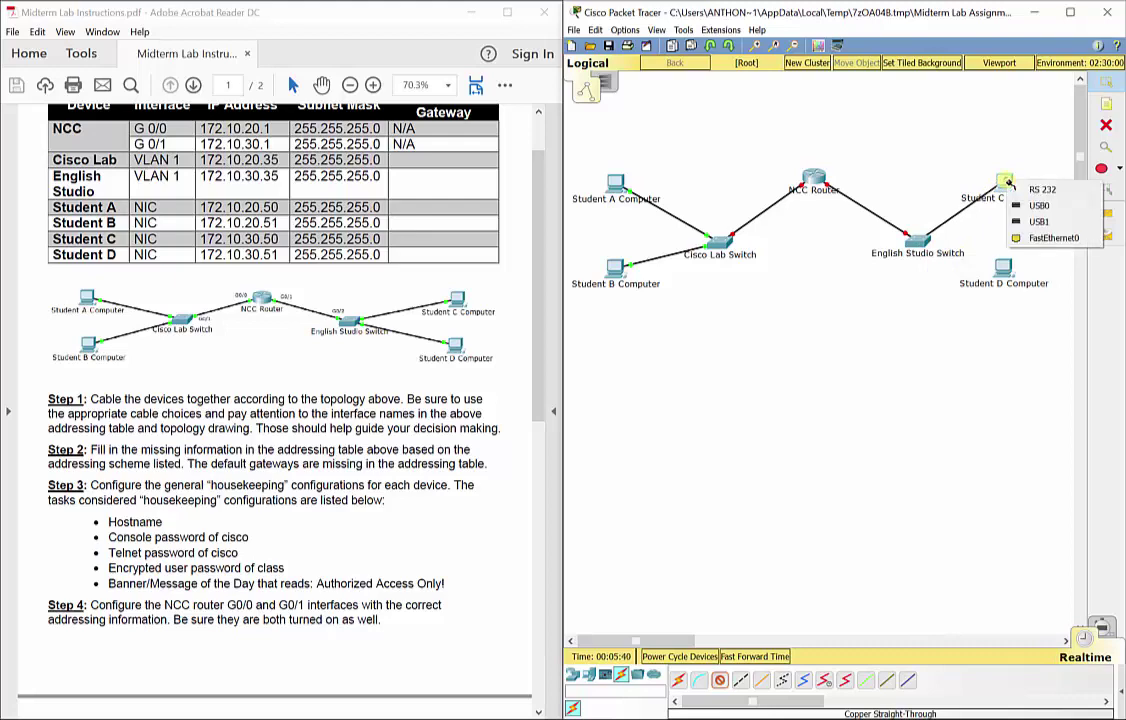
pyautogui.click(1032, 242)
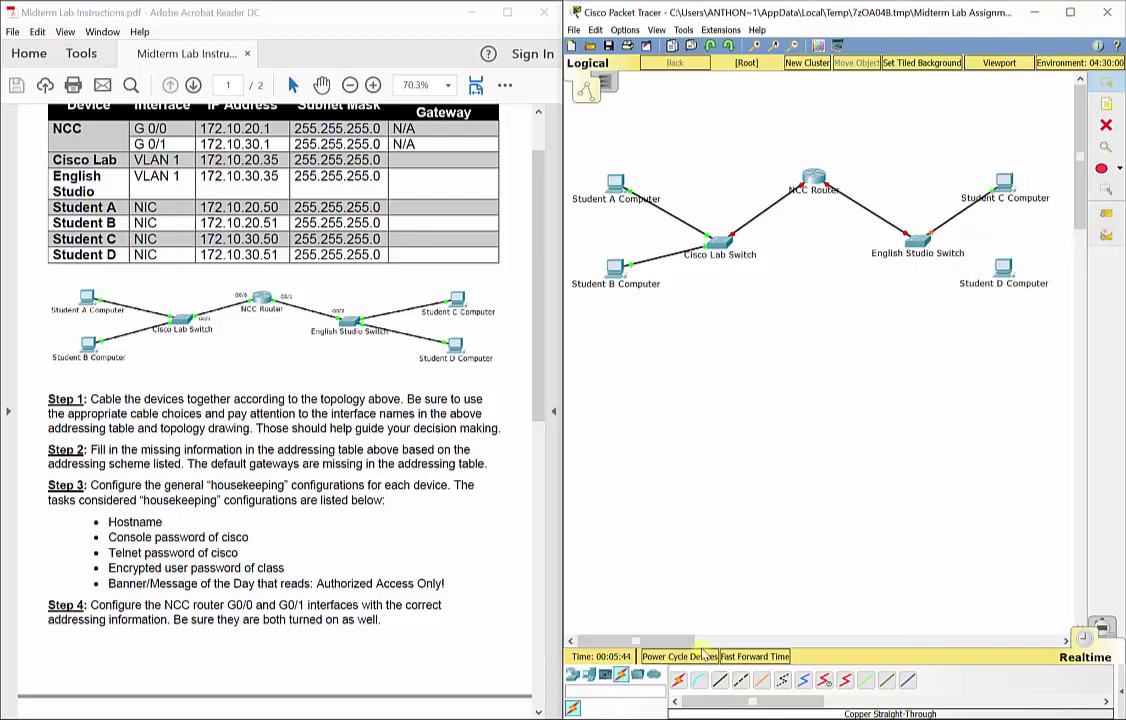
# - Connect the English Studio Switch's FastEthernet0/2 to Student D Computer's FastEthernet0 with a copper straight-through cable
pyautogui.click(916, 240)
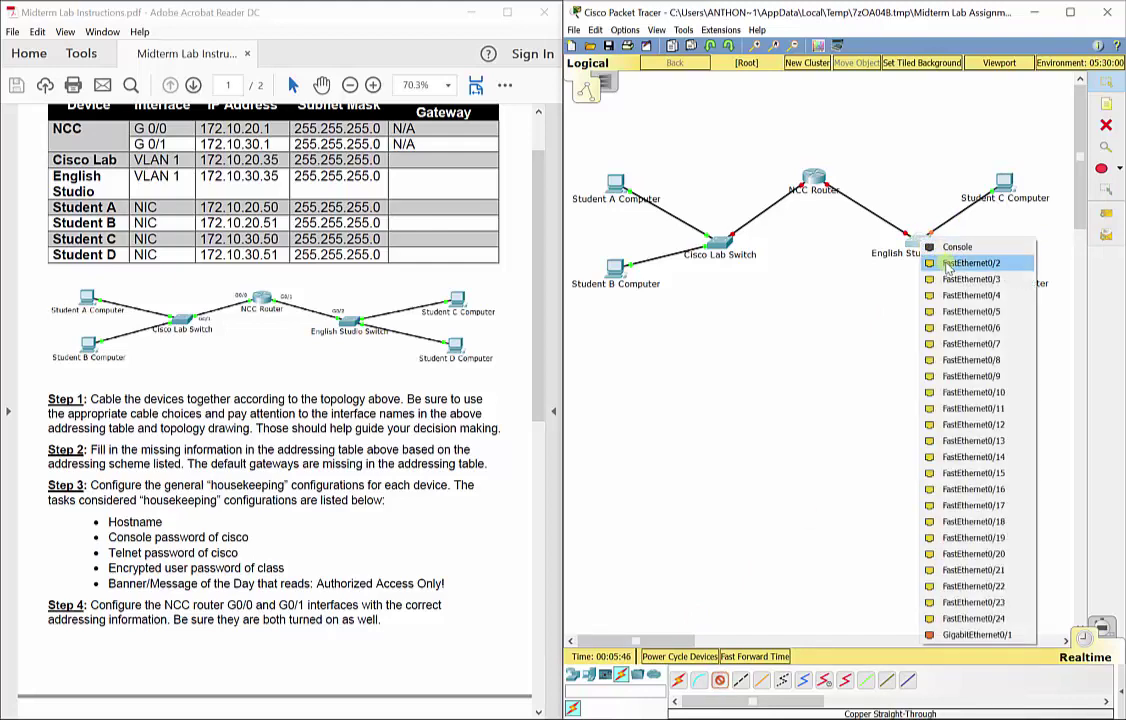
pyautogui.click(957, 265)
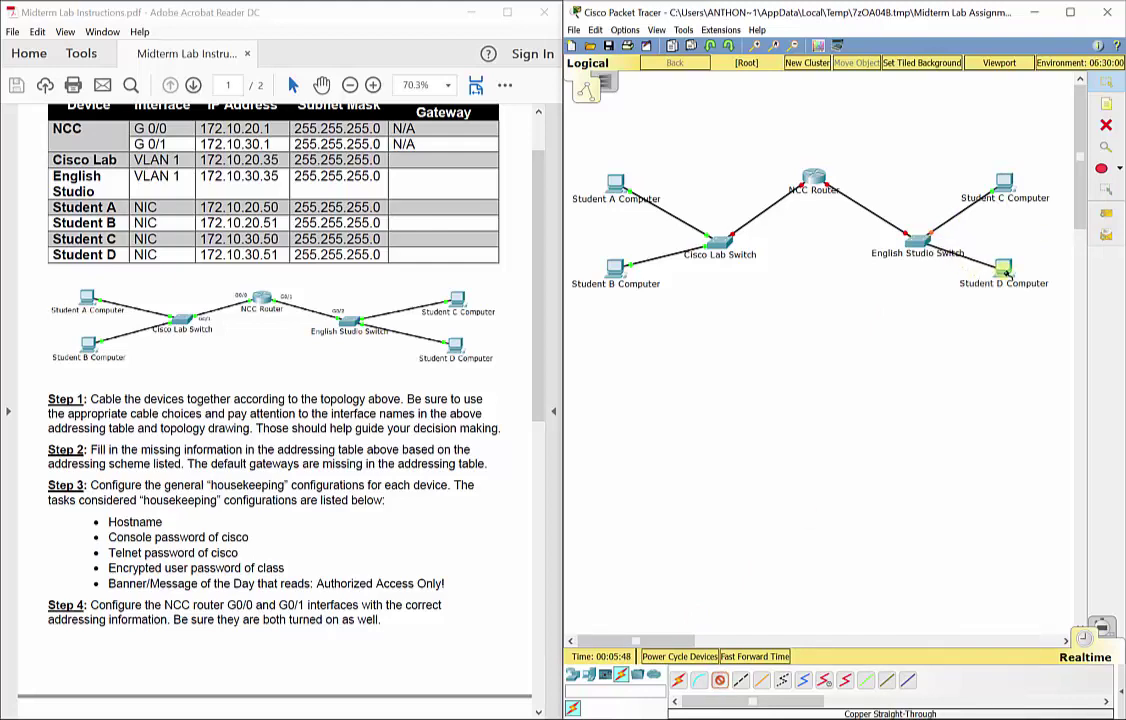
pyautogui.click(1003, 270)
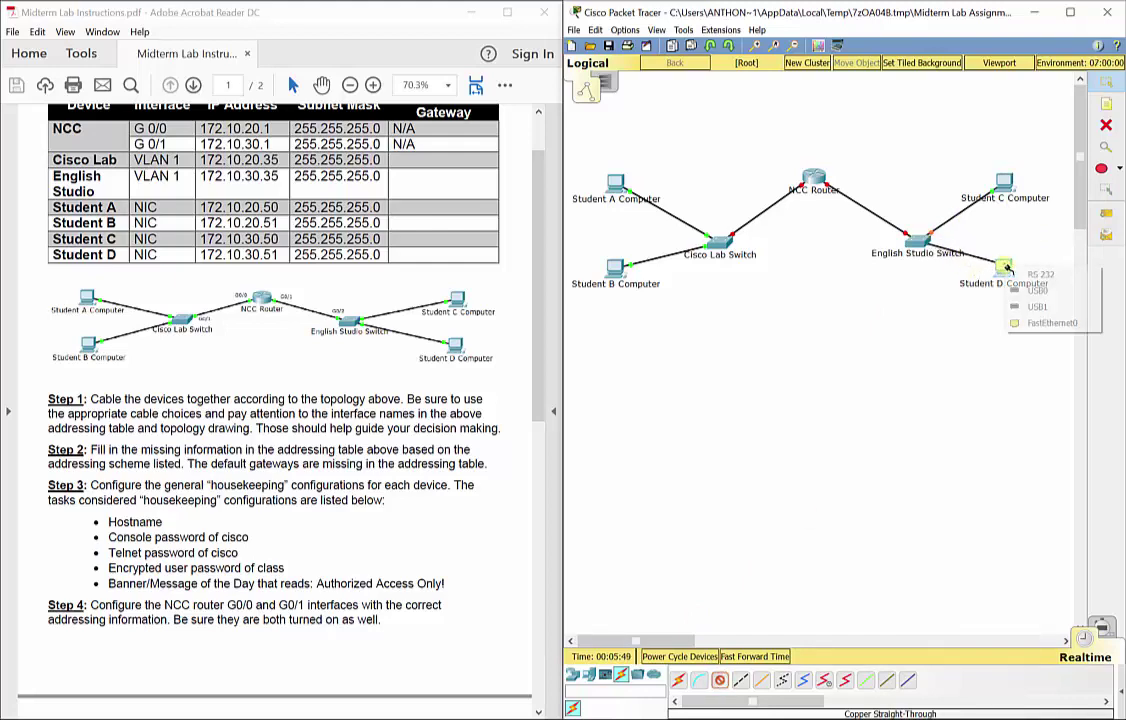
pyautogui.click(1039, 326)
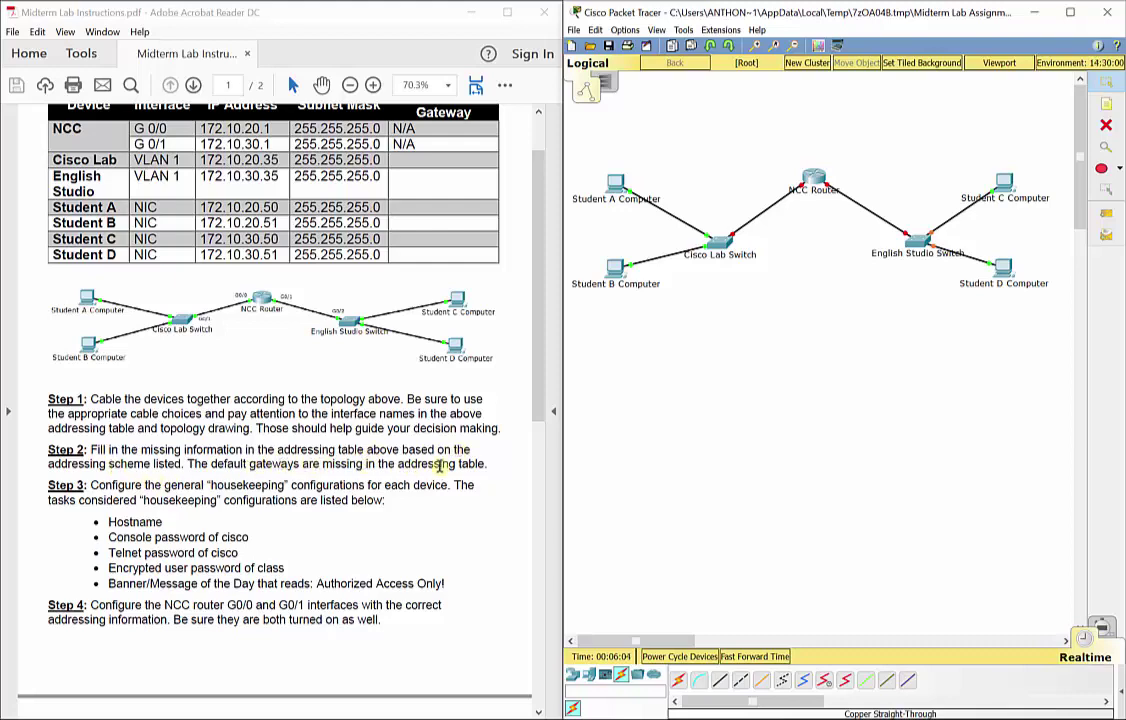
# - Draw an unfilled ellipse with a blue outline around Student A, Student B and the Cisco Lab Switch, setting the palette's fill color to white
pyautogui.scroll(1, 460, 470)
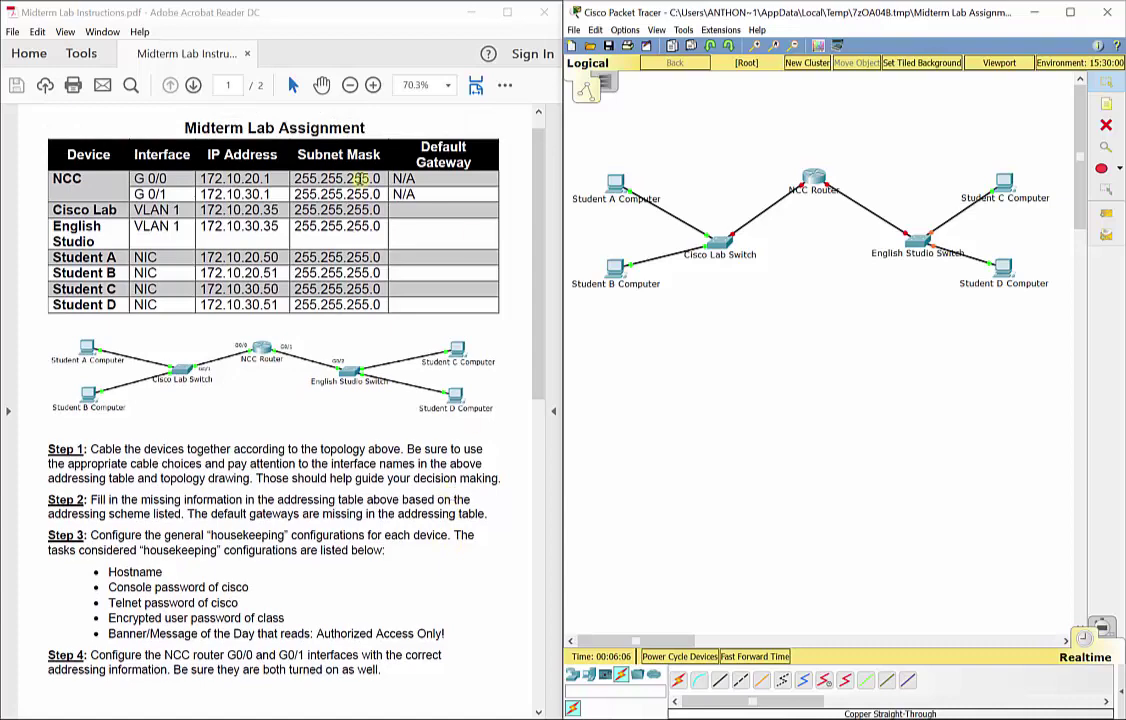
pyautogui.click(397, 209)
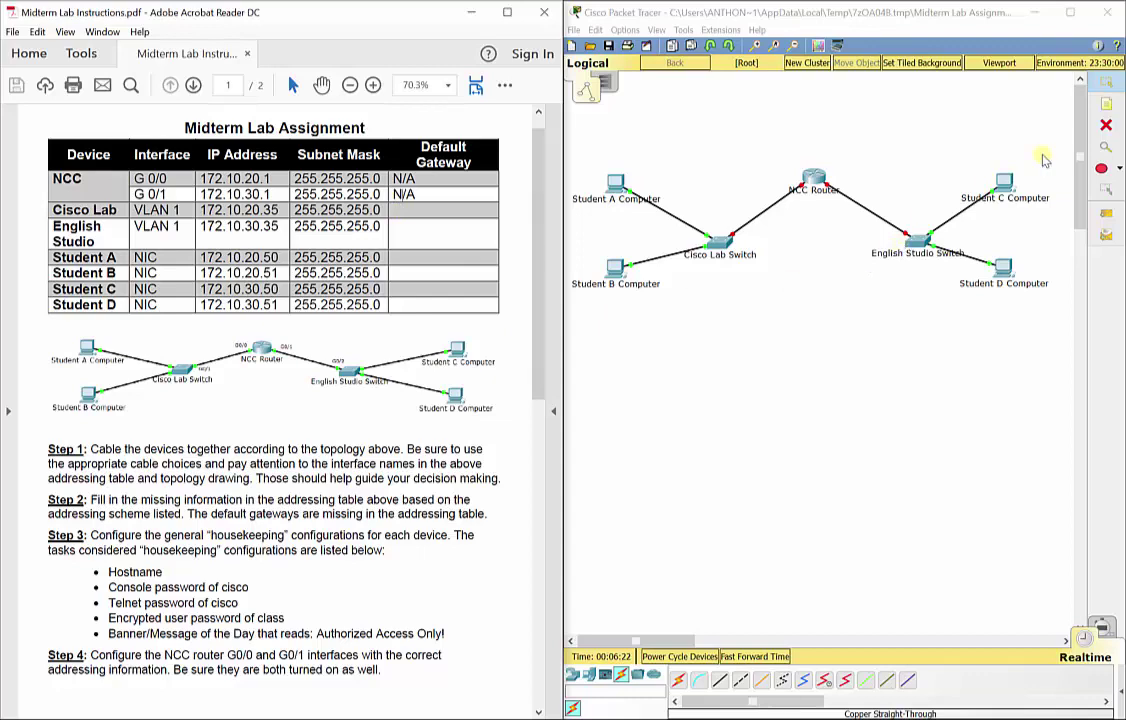
pyautogui.click(1119, 170)
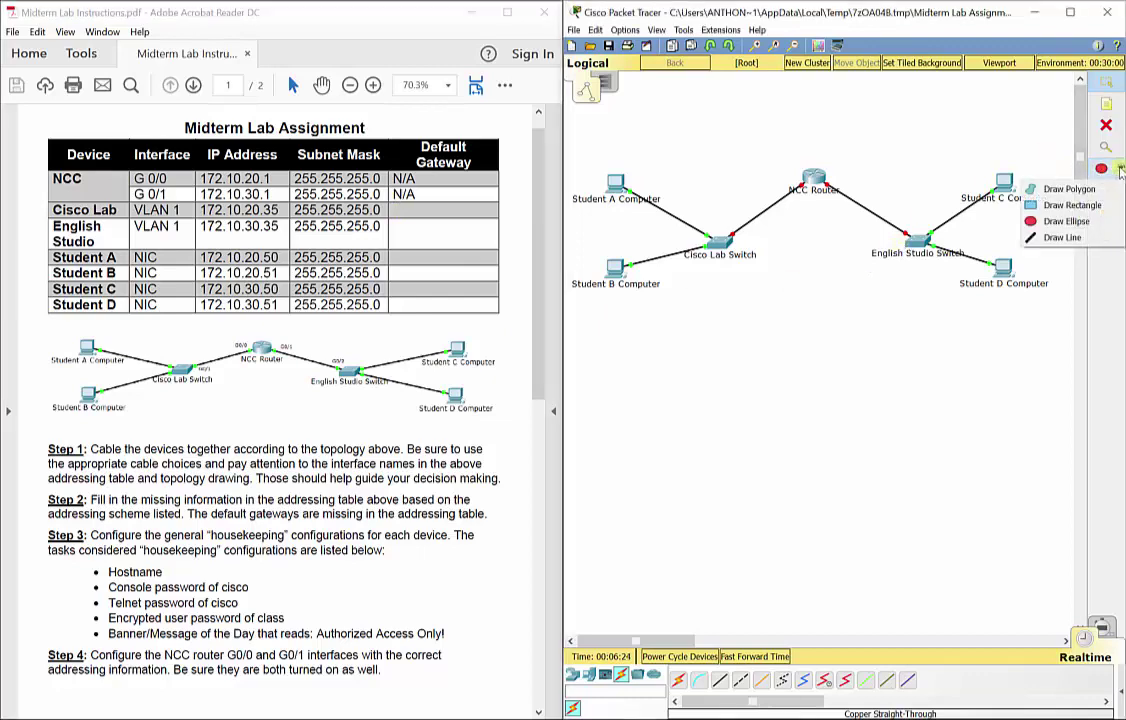
pyautogui.click(1077, 225)
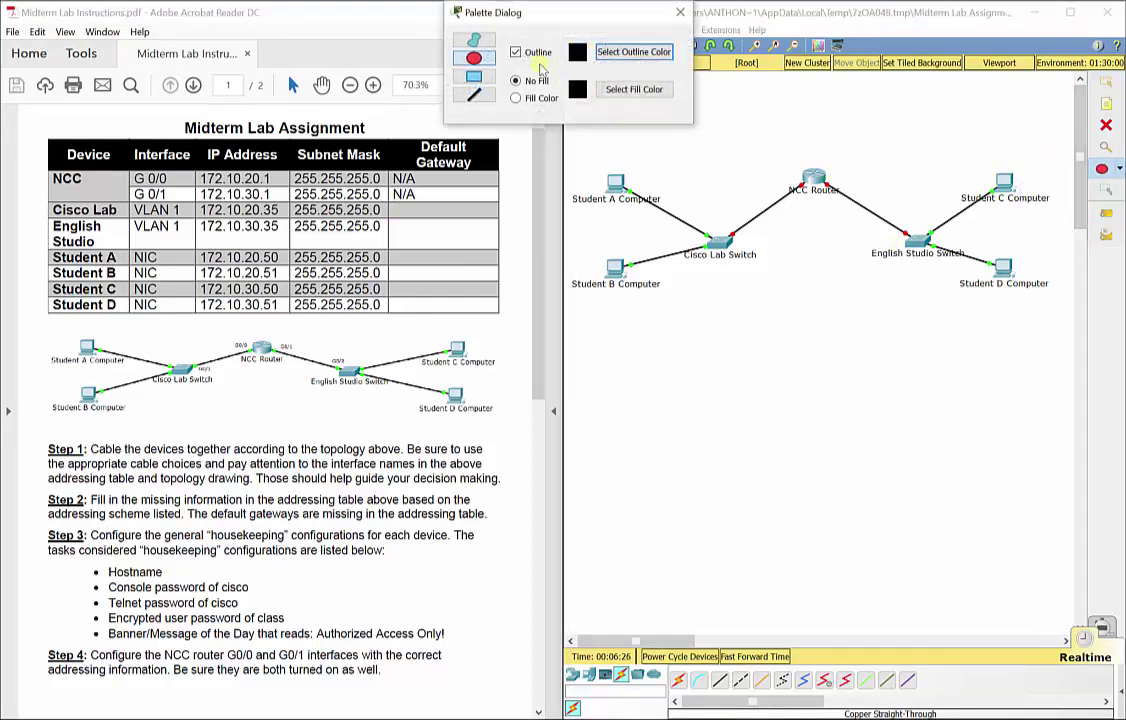
pyautogui.click(634, 89)
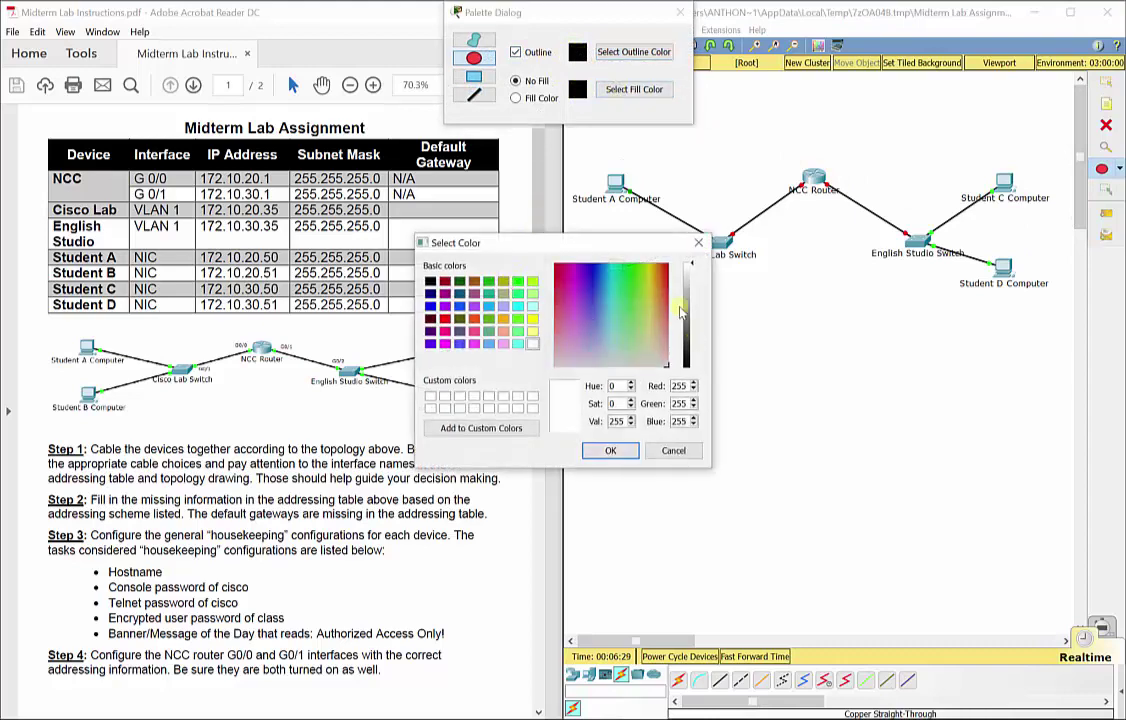
pyautogui.click(610, 450)
pyautogui.click(625, 51)
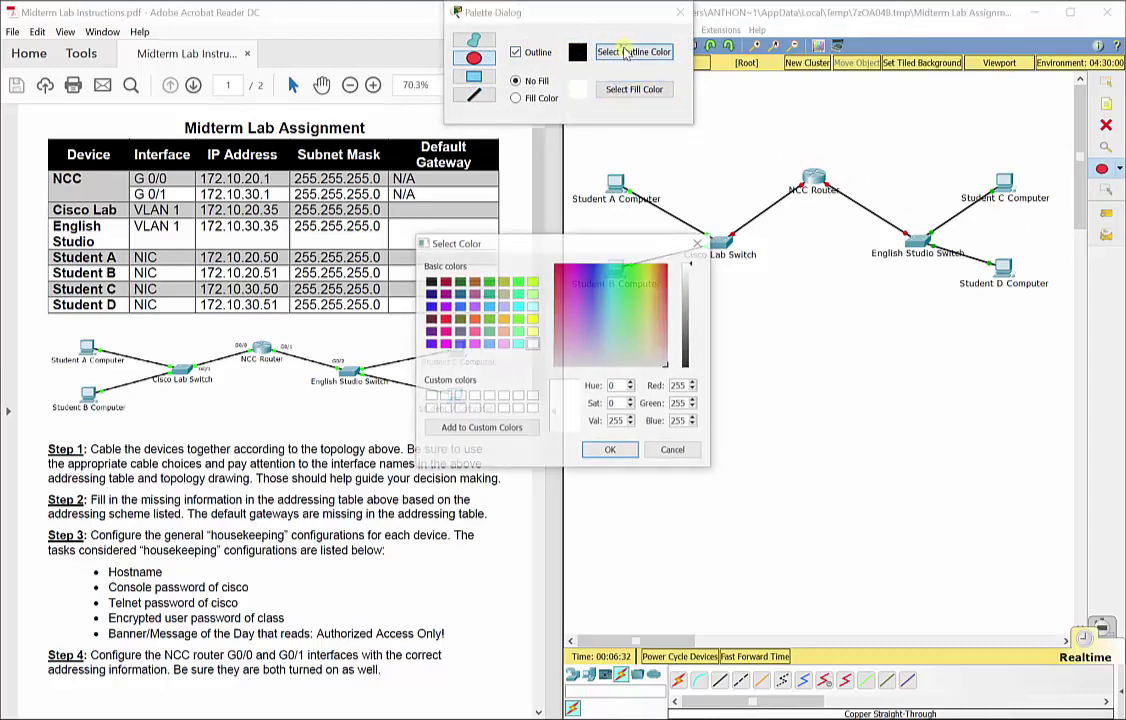
pyautogui.click(595, 266)
pyautogui.click(610, 450)
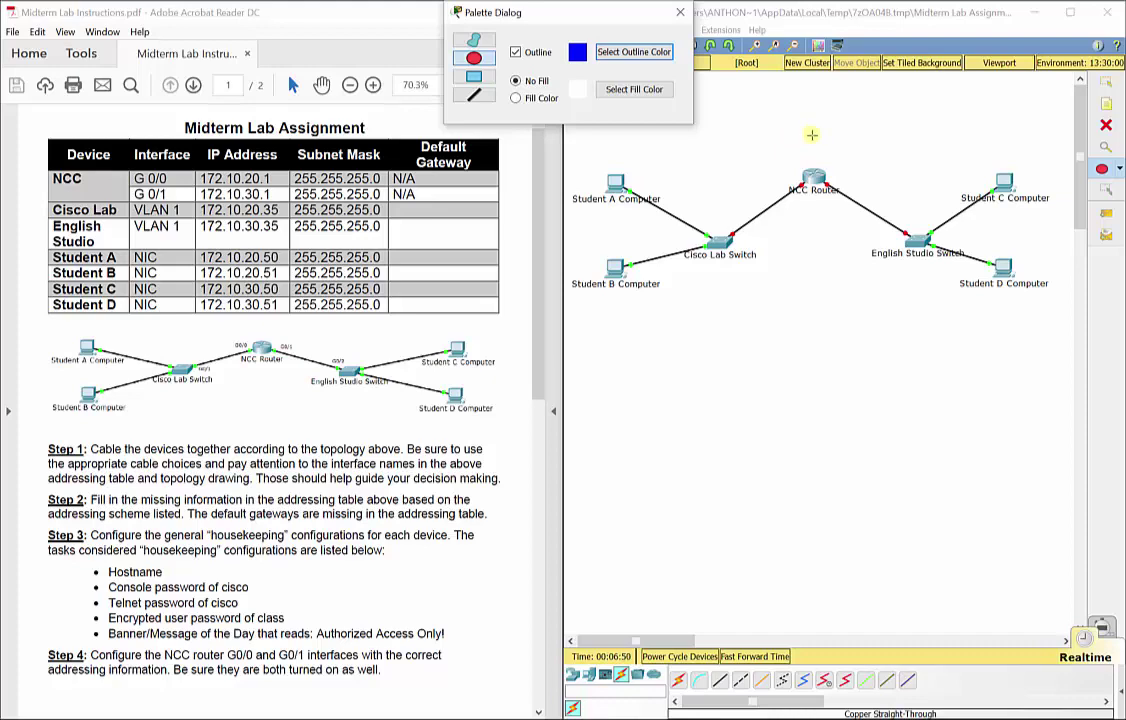
pyautogui.moveTo(809, 130)
pyautogui.mouseDown()
pyautogui.moveTo(728, 250)
pyautogui.moveTo(551, 319)
pyautogui.moveTo(560, 349)
pyautogui.mouseUp()
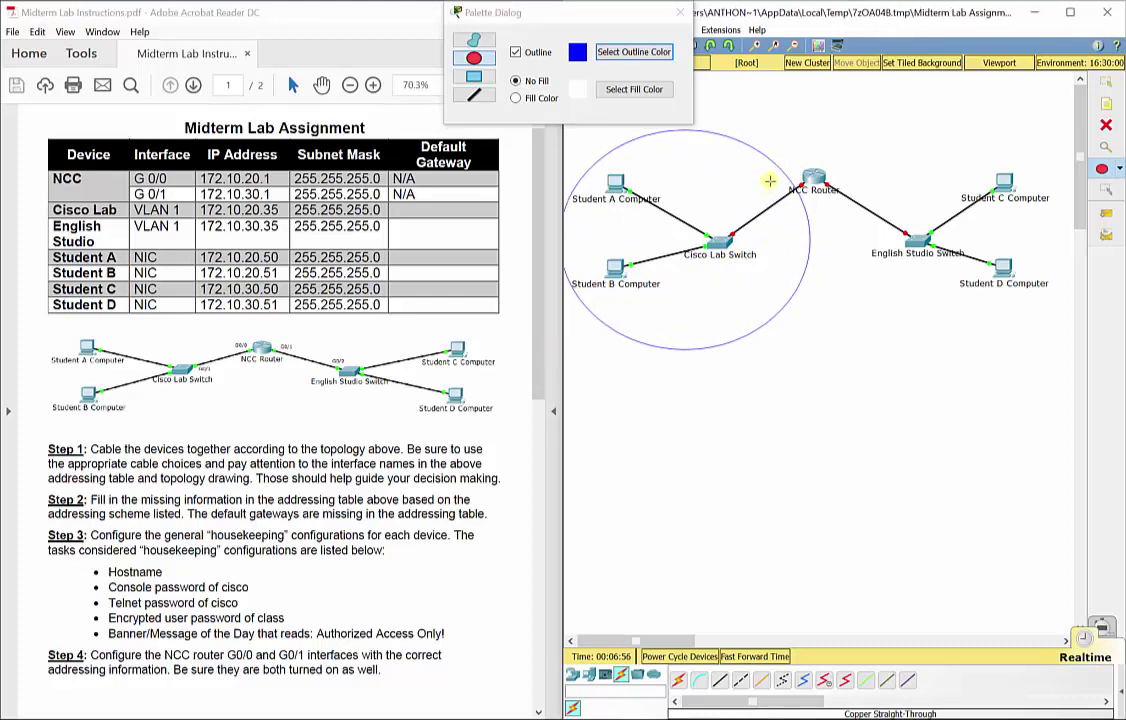
pyautogui.moveTo(745, 220); pyautogui.dragTo(765, 178)
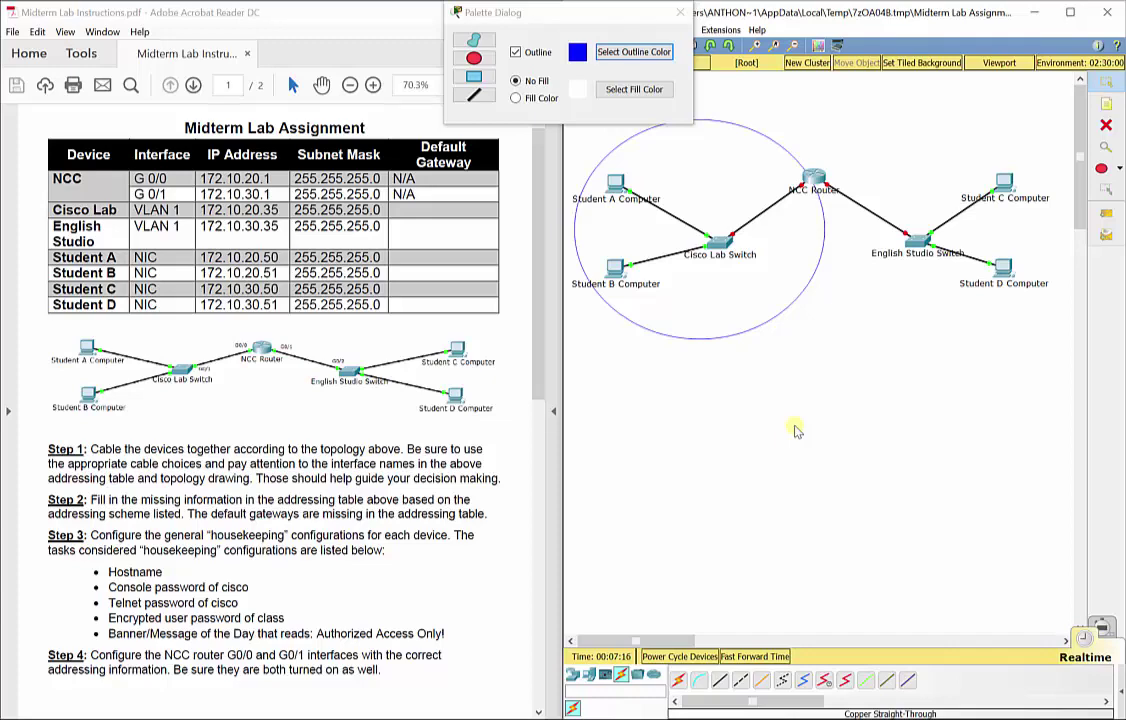
# - Add the note "Subnet / Network" just below the blue ellipse
pyautogui.press('n')
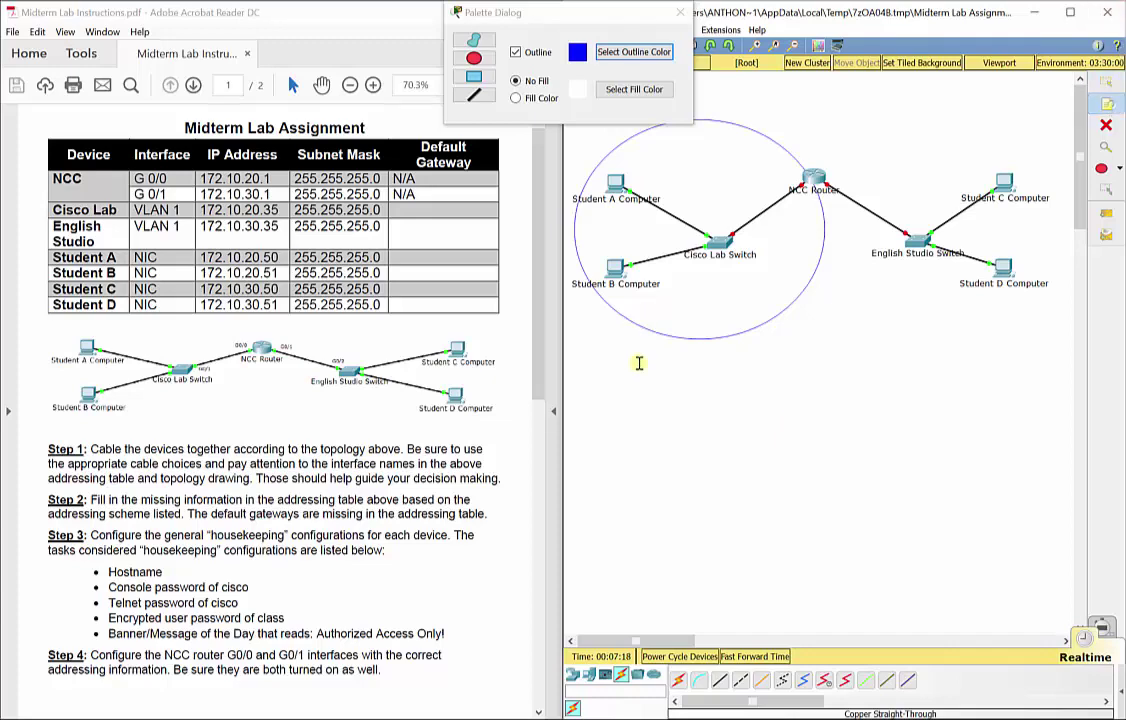
pyautogui.click(643, 341)
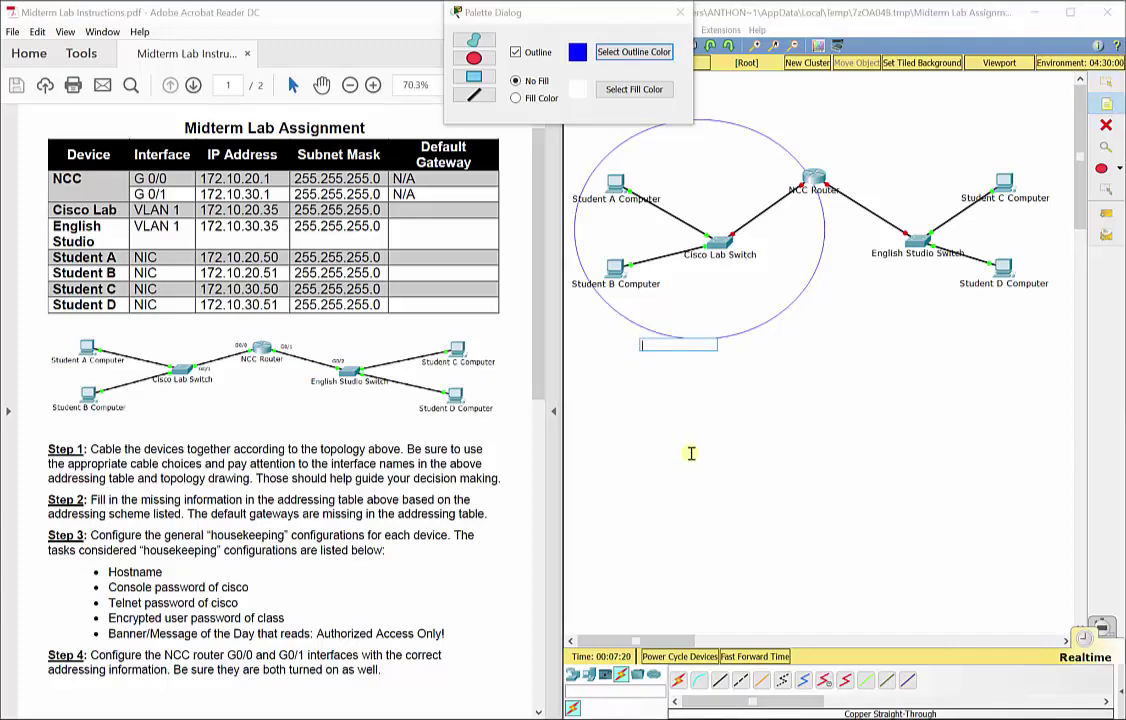
pyautogui.write('Subnet / Network')
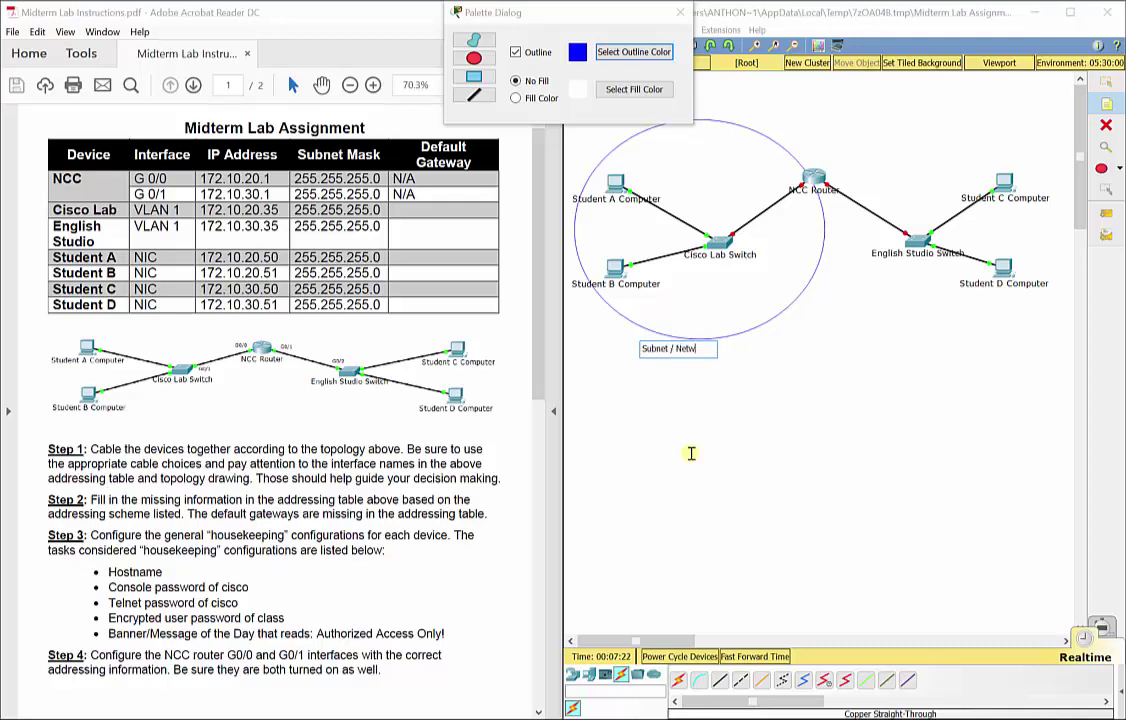
pyautogui.click(714, 440)
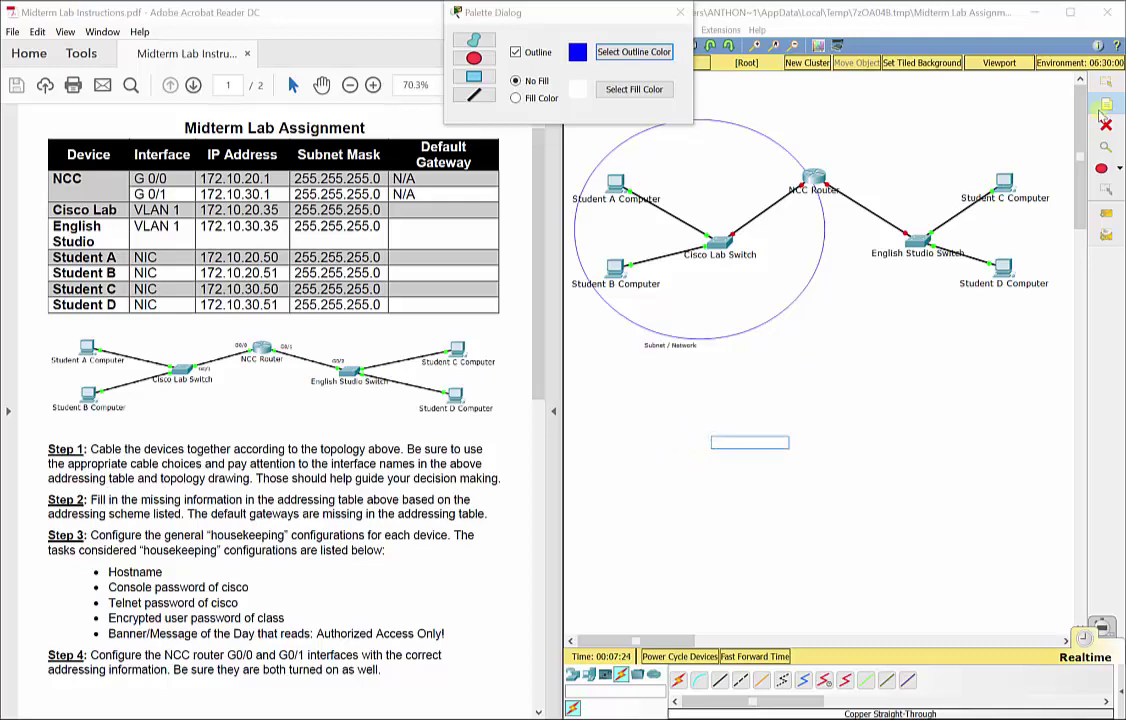
# - Draw an unfilled ellipse with a red outline around Student C, Student D and the English Studio Switch
pyautogui.click(633, 52)
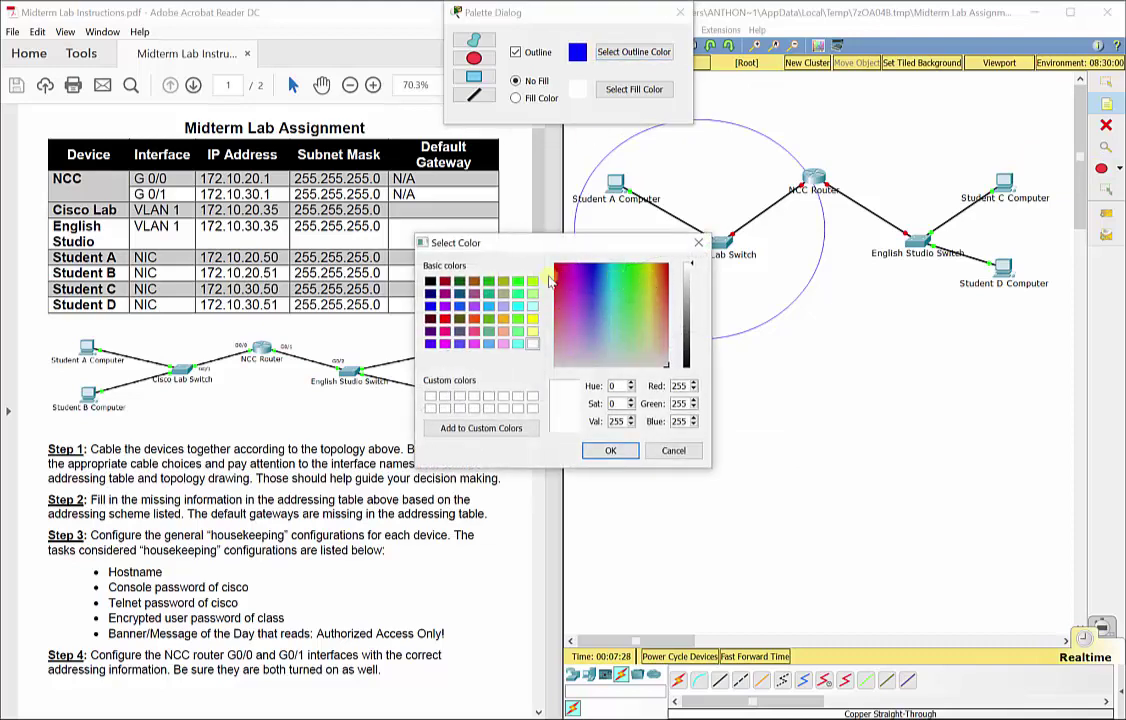
pyautogui.moveTo(576, 268); pyautogui.dragTo(556, 266)
pyautogui.click(611, 451)
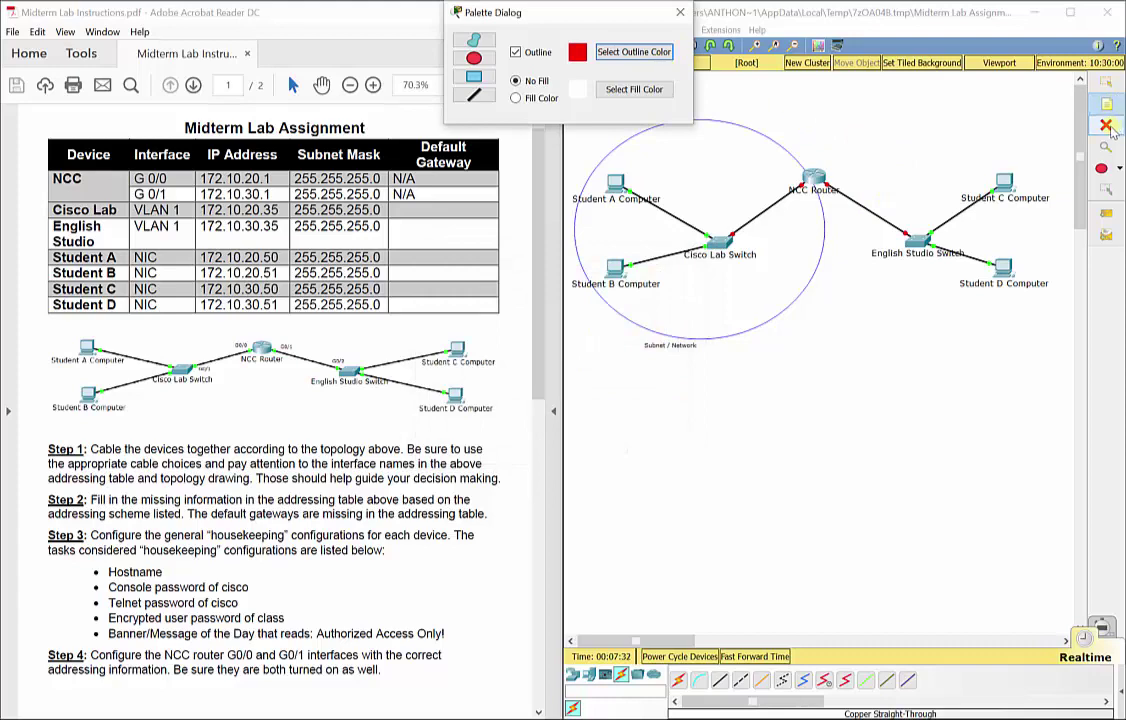
pyautogui.click(1118, 168)
pyautogui.click(1062, 221)
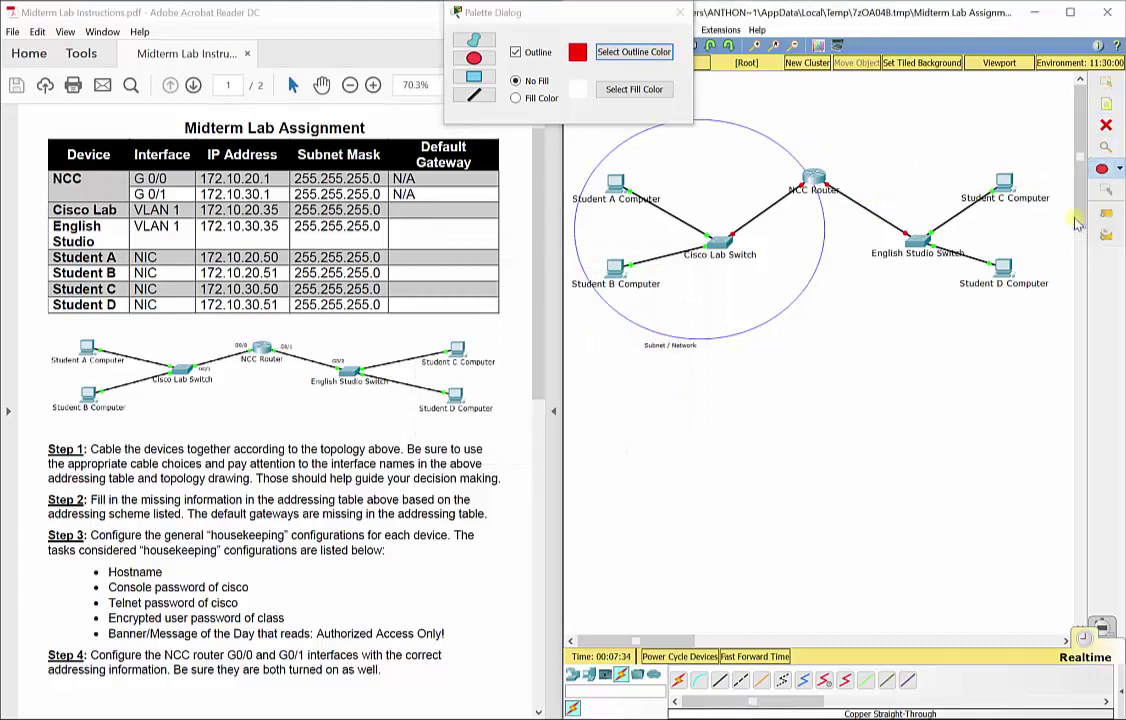
pyautogui.moveTo(809, 118); pyautogui.dragTo(1098, 354)
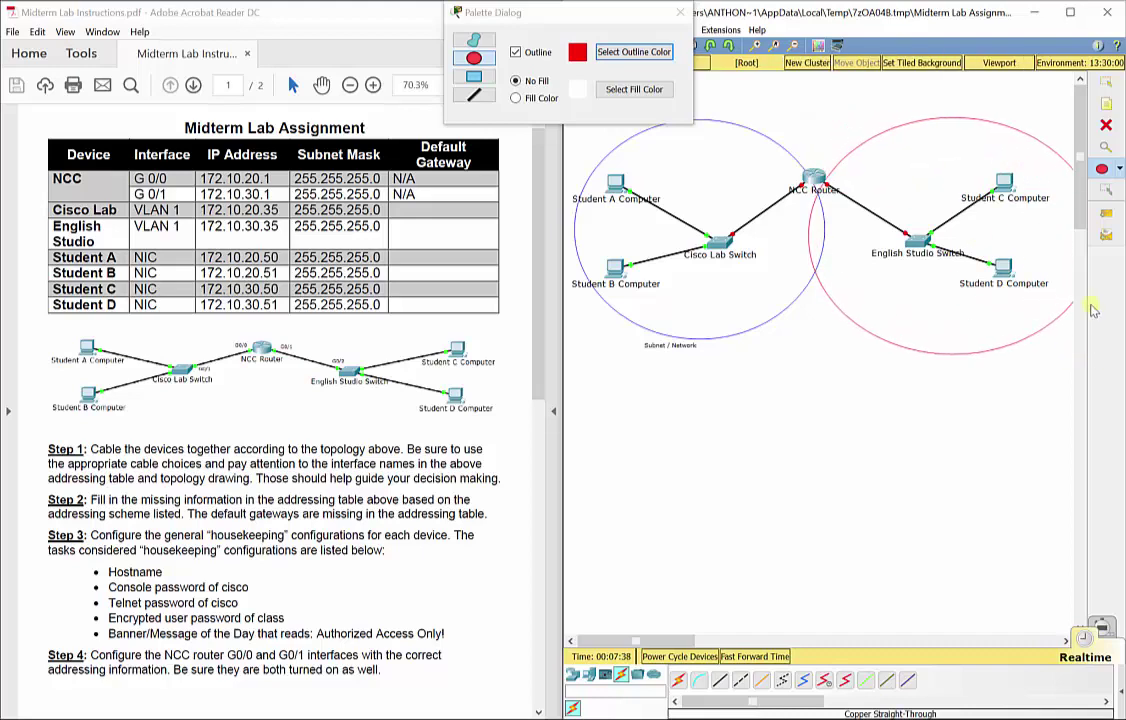
# - Reposition the red and blue ellipses so that their inner edges meet at the NCC Router without overlapping
pyautogui.click(934, 141)
pyautogui.moveTo(934, 141); pyautogui.dragTo(932, 107)
pyautogui.click(763, 250)
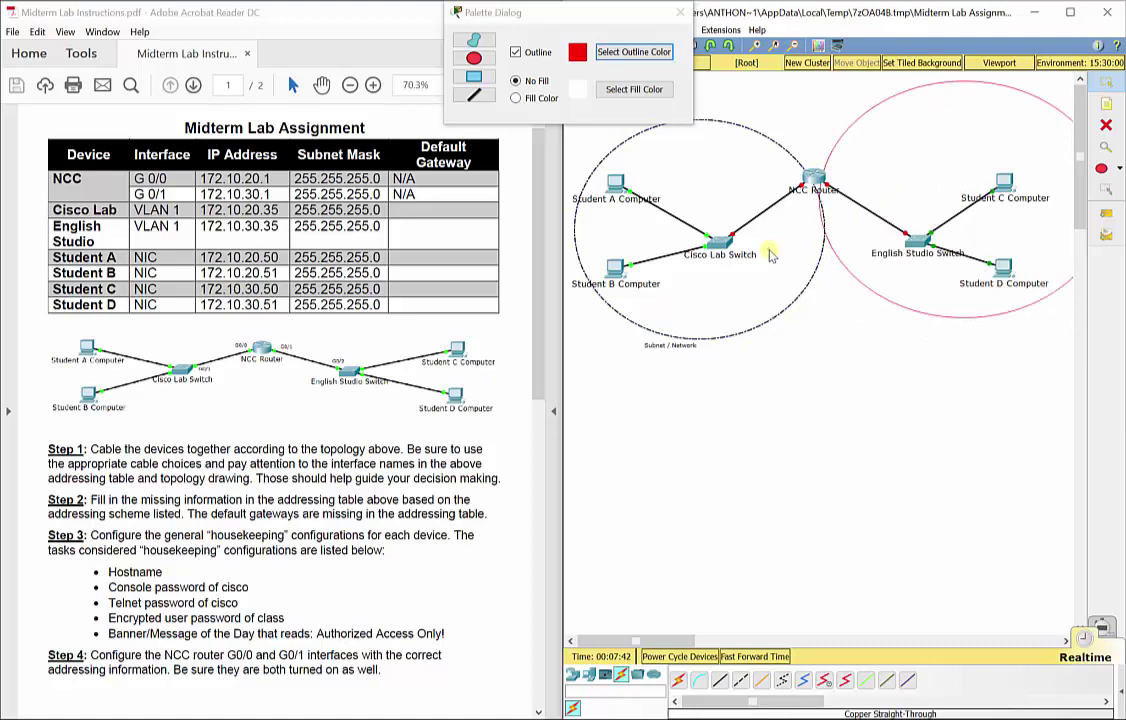
pyautogui.click(668, 215)
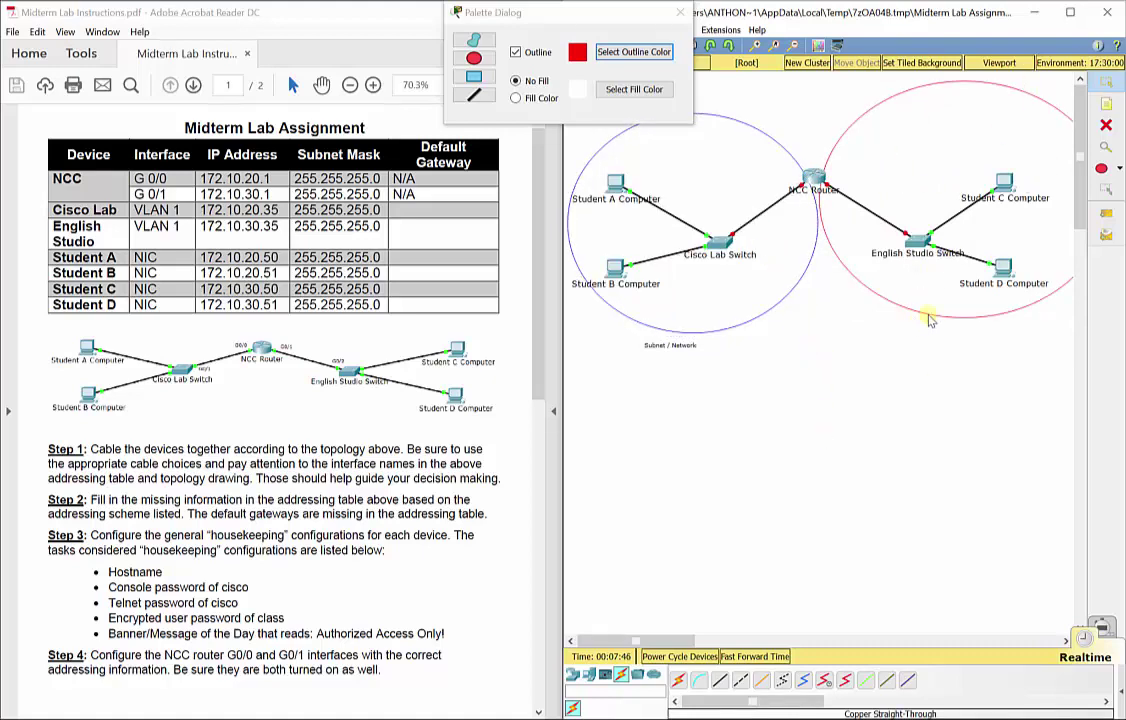
pyautogui.click(832, 268)
pyautogui.click(925, 378)
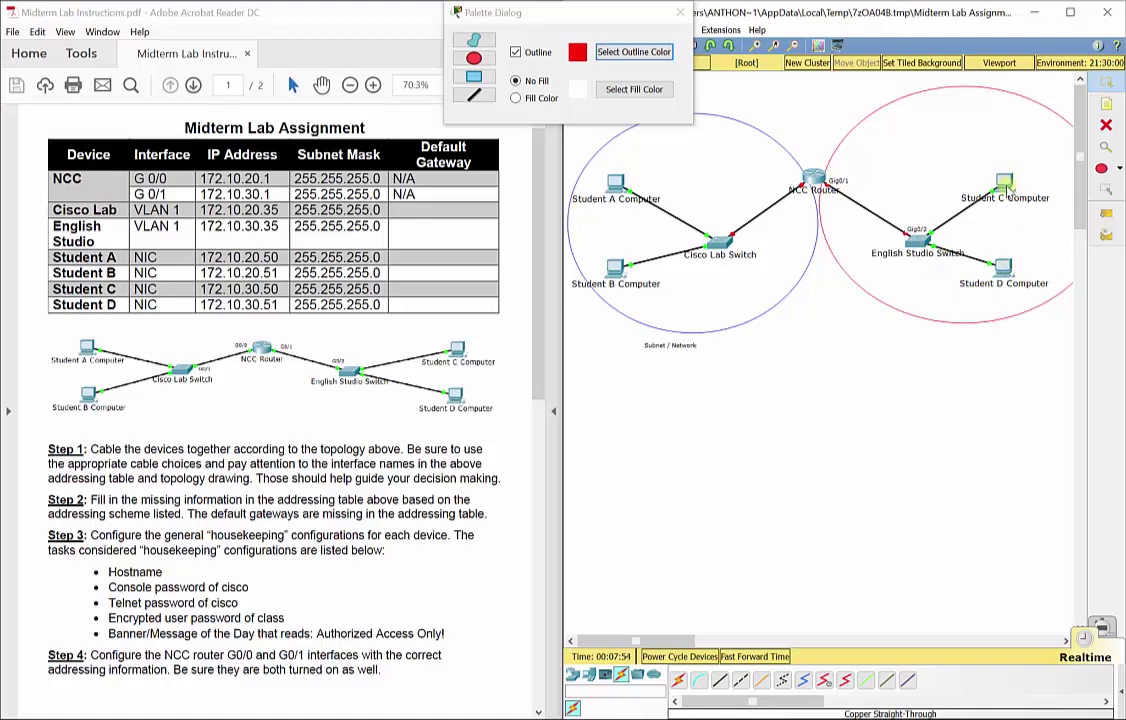
# - Add the note "Subnet / Network" just below the red ellipse
pyautogui.click(1107, 105)
pyautogui.click(958, 338)
pyautogui.write('S')
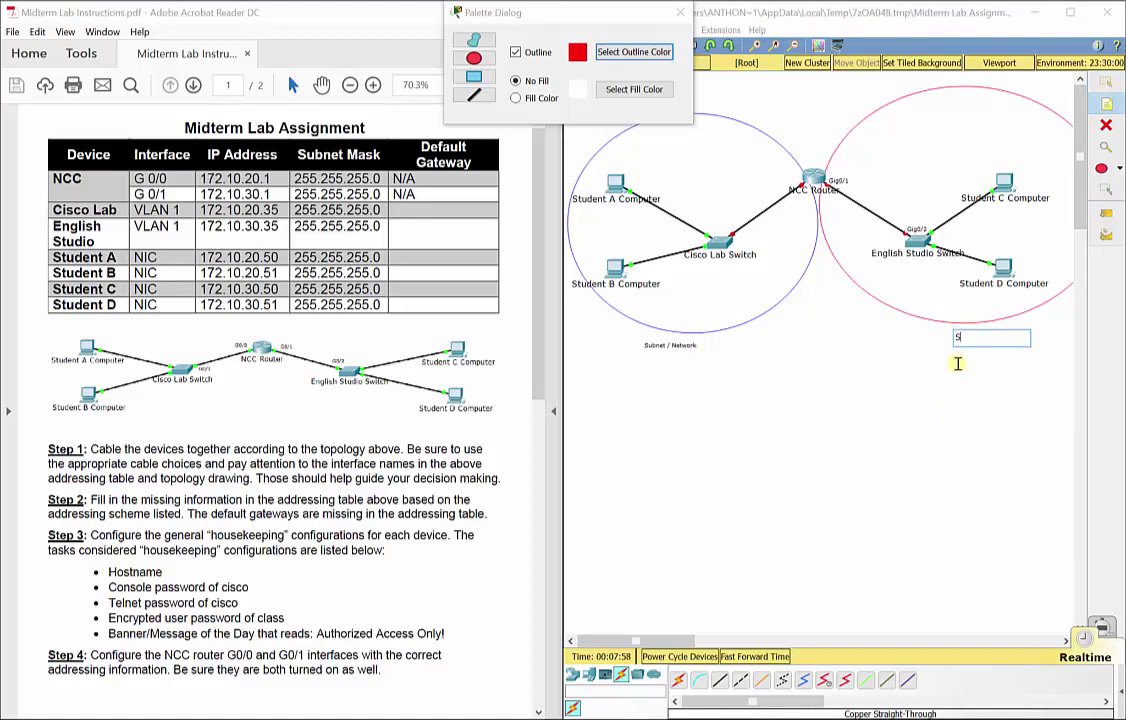
pyautogui.write('ubnet / Network')
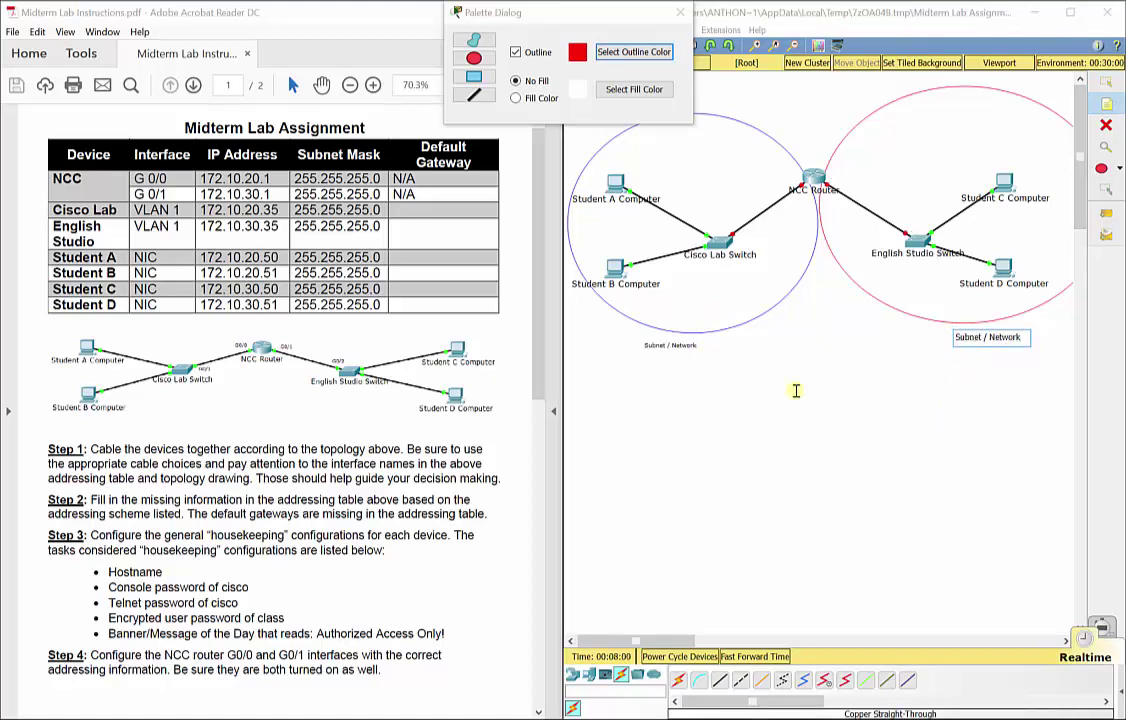
pyautogui.click(972, 90)
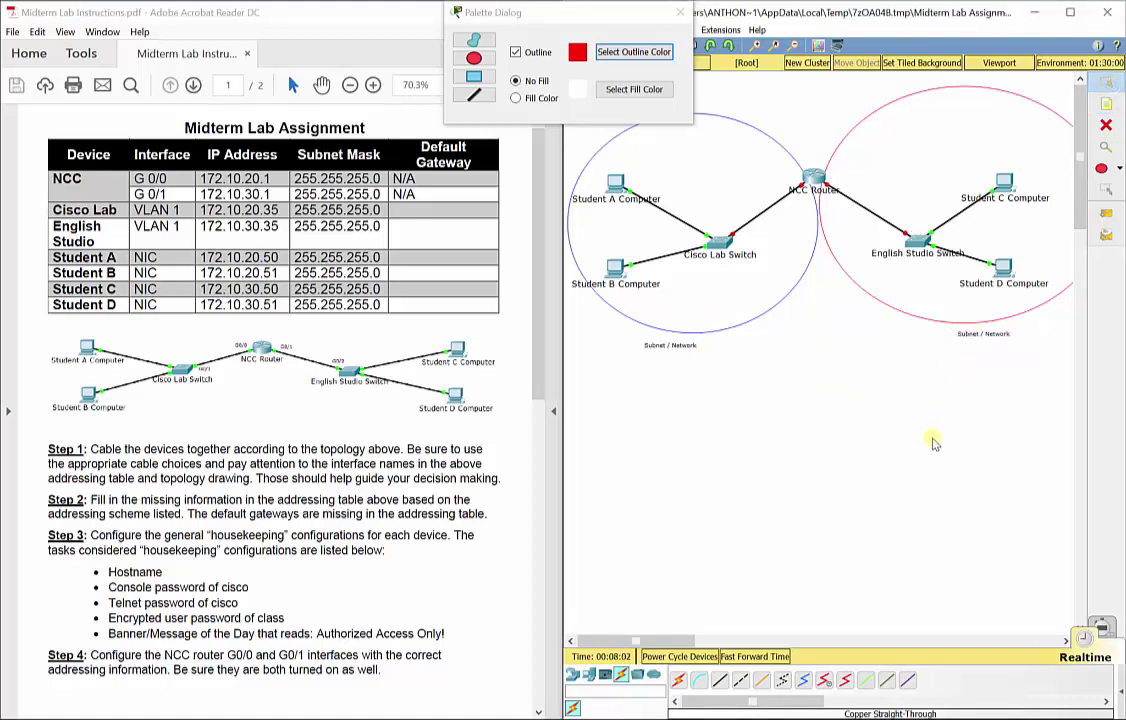
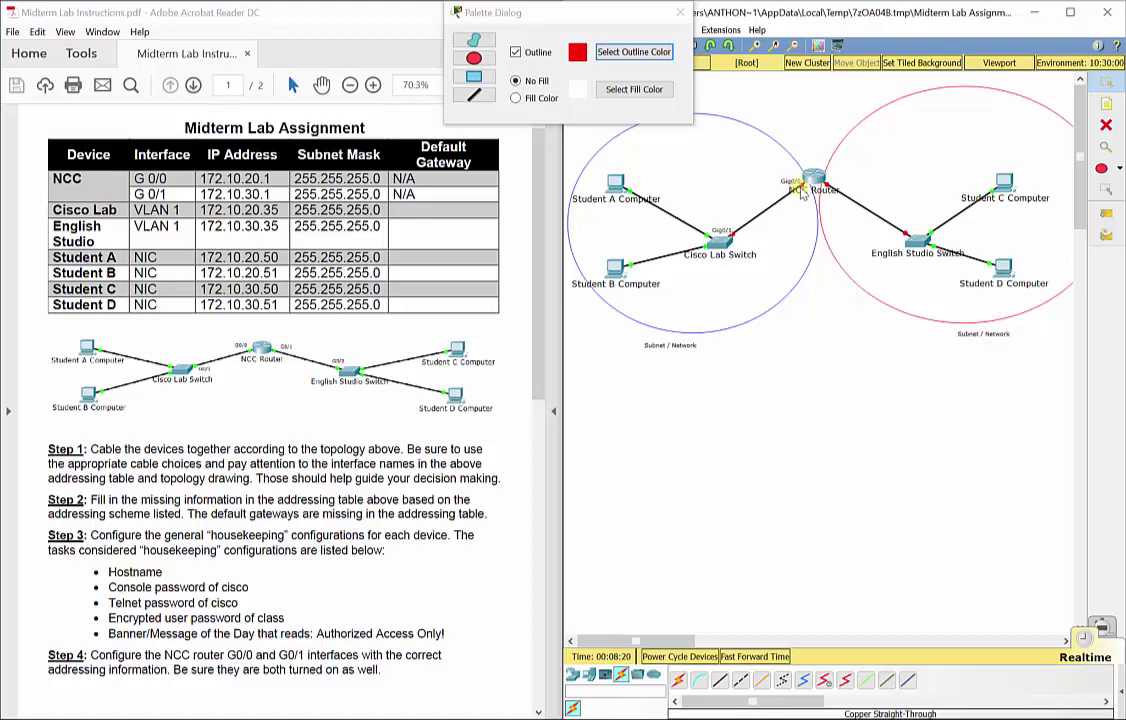
# - Examine the NCC router's G0/0 subnet mask, default gateway and IP address in the addressing table, and dismiss the drawing palette
pyautogui.click(201, 178)
pyautogui.moveTo(201, 178); pyautogui.dragTo(380, 178)
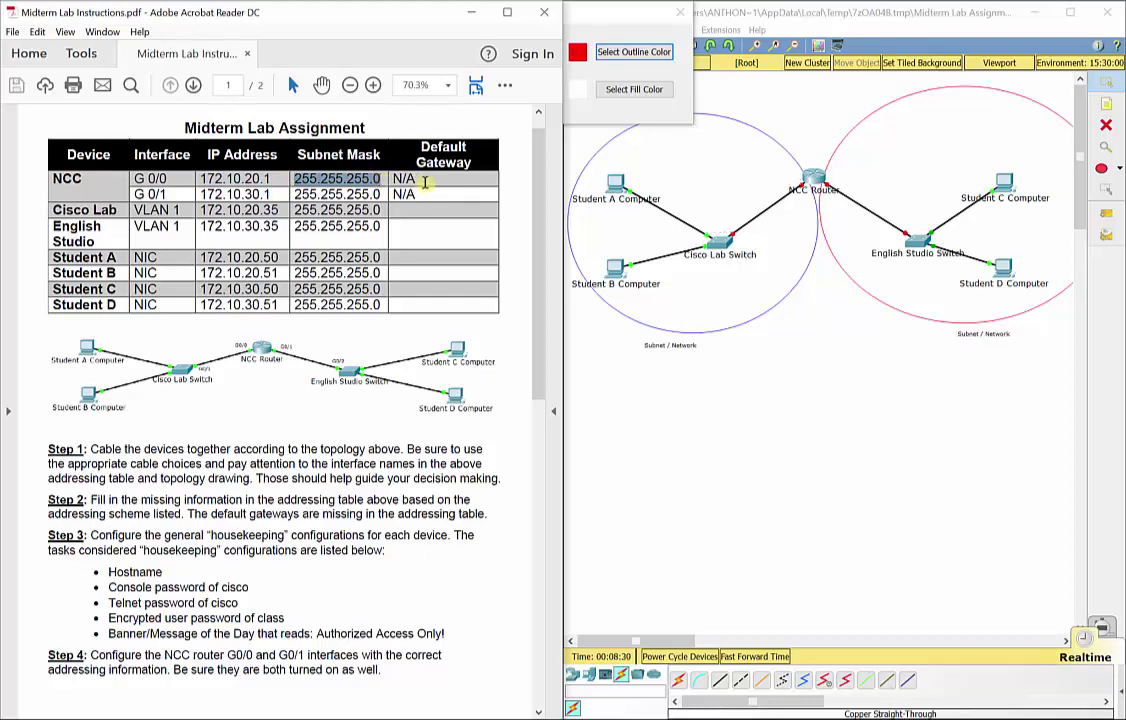
pyautogui.moveTo(422, 178); pyautogui.dragTo(399, 175)
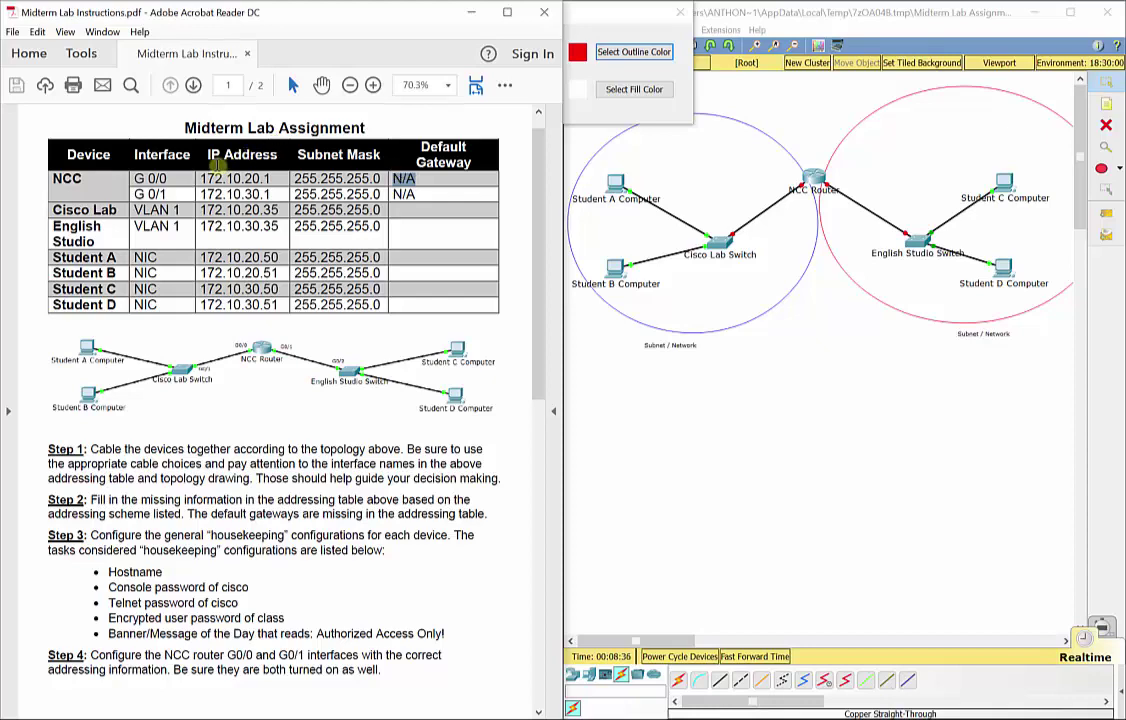
pyautogui.moveTo(198, 178); pyautogui.dragTo(270, 180)
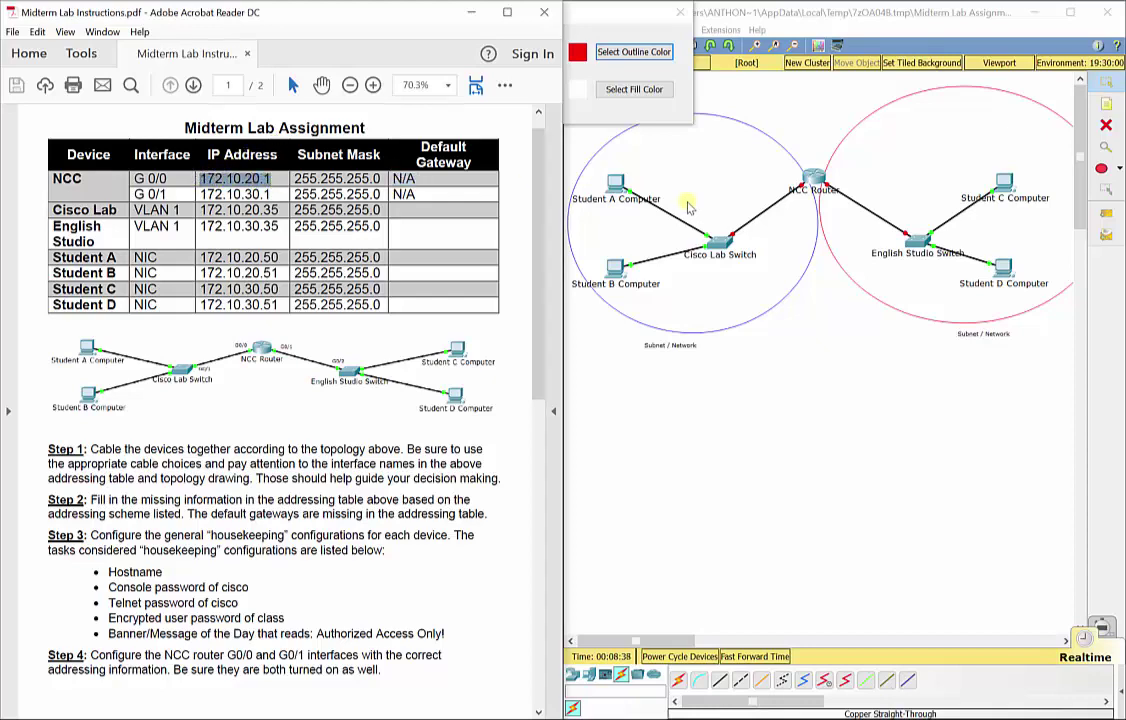
pyautogui.click(785, 185)
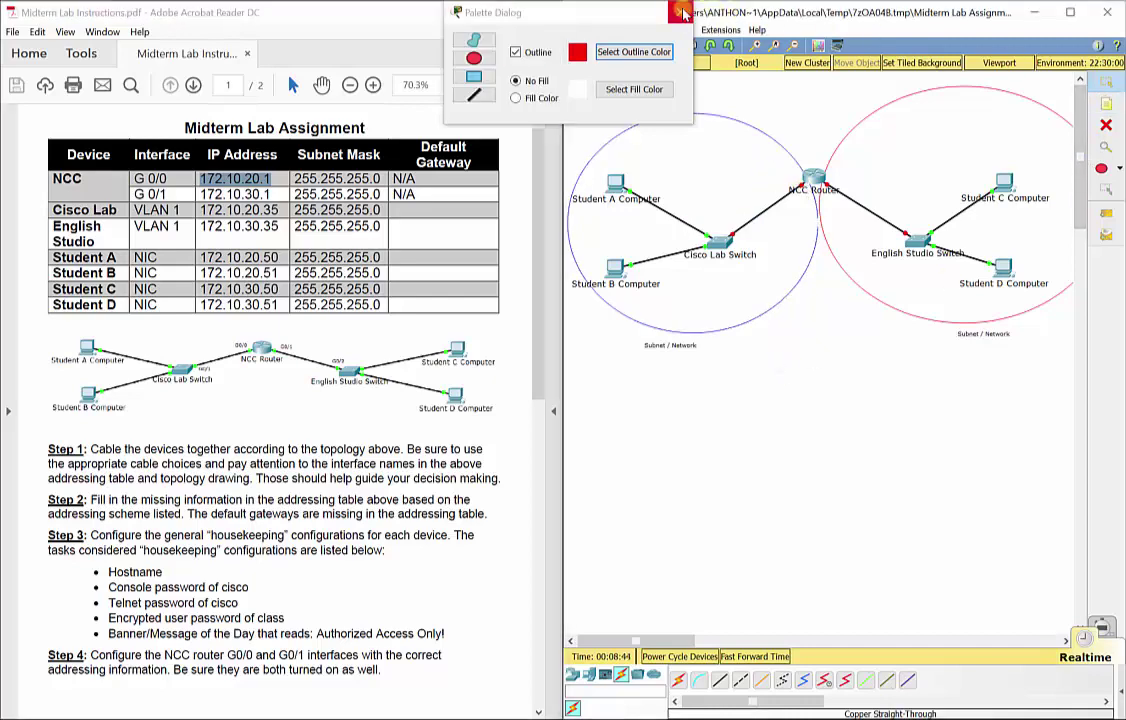
pyautogui.click(605, 12)
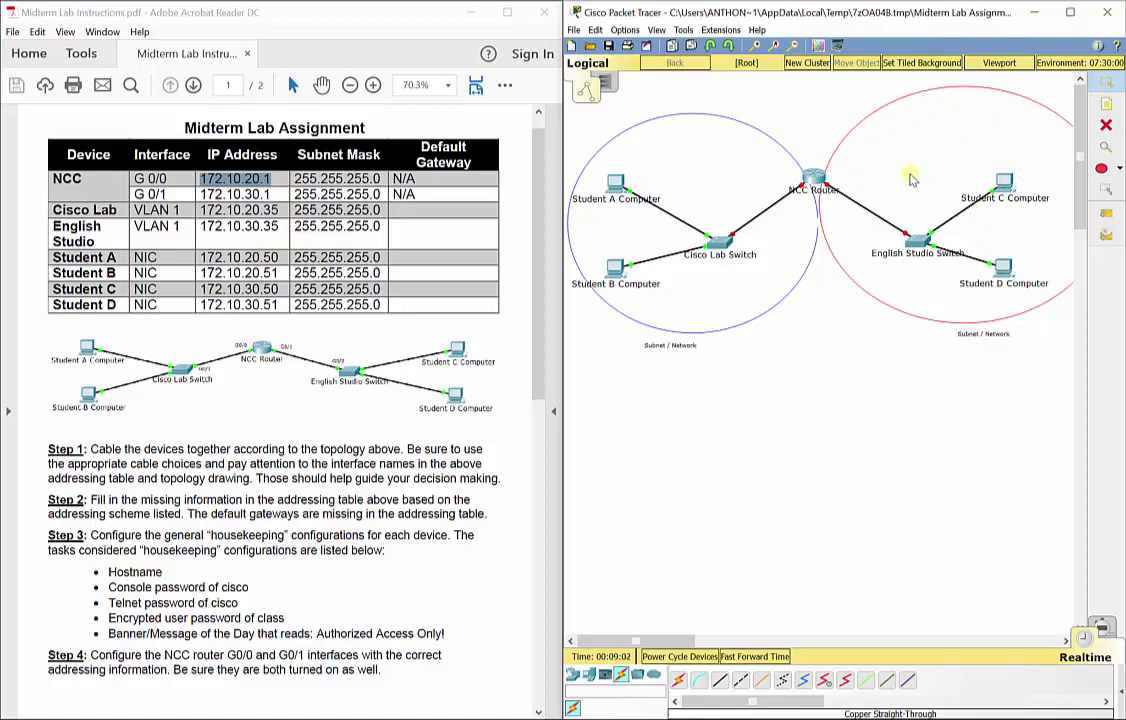
# - Match the NCC router's G0/1 and G0/0 IP addresses in the addressing table to the subnets whose default gateways they provide
pyautogui.moveTo(203, 190); pyautogui.dragTo(270, 194)
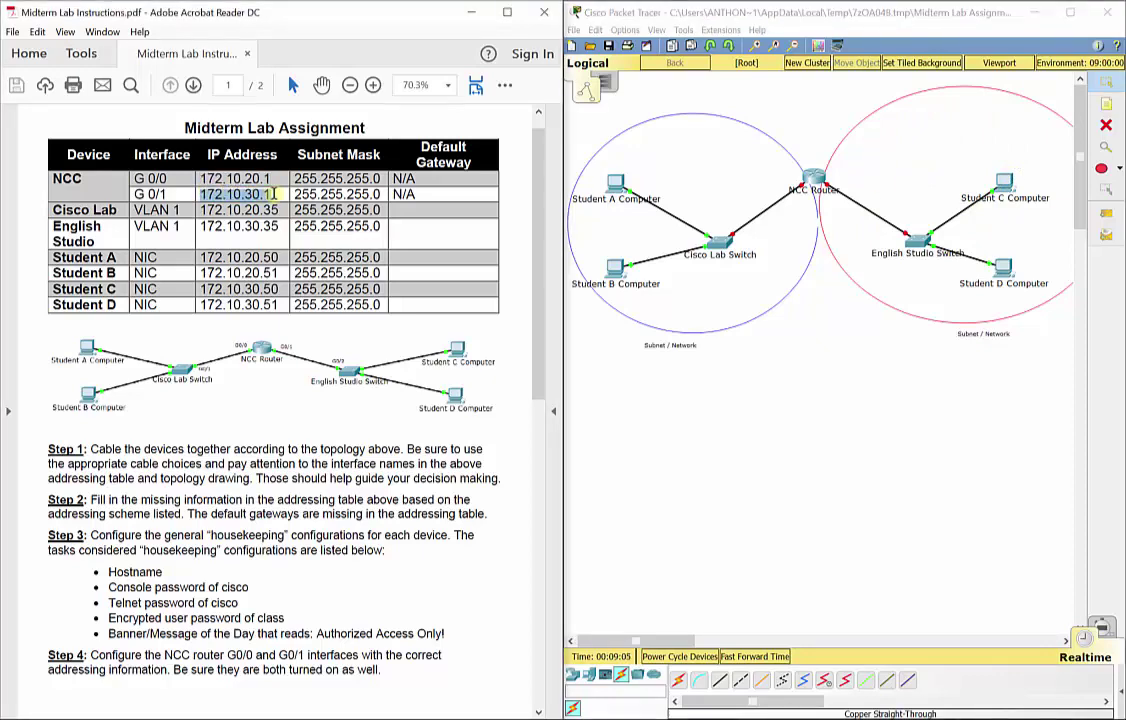
pyautogui.click(826, 193)
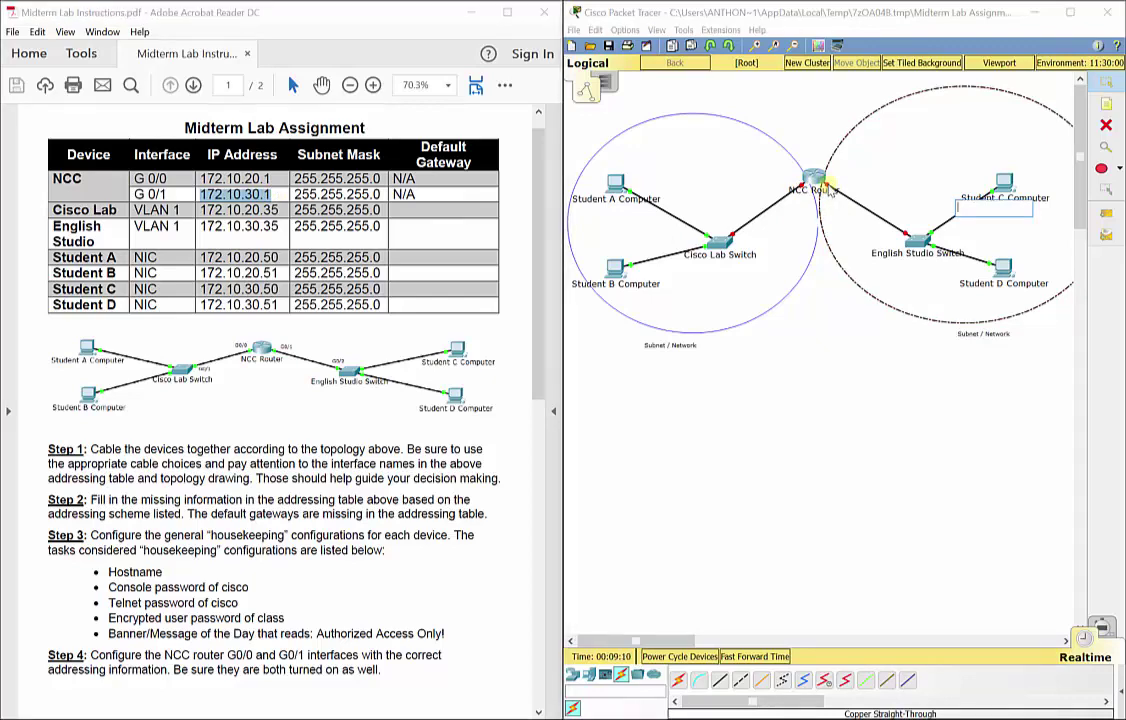
pyautogui.click(828, 192)
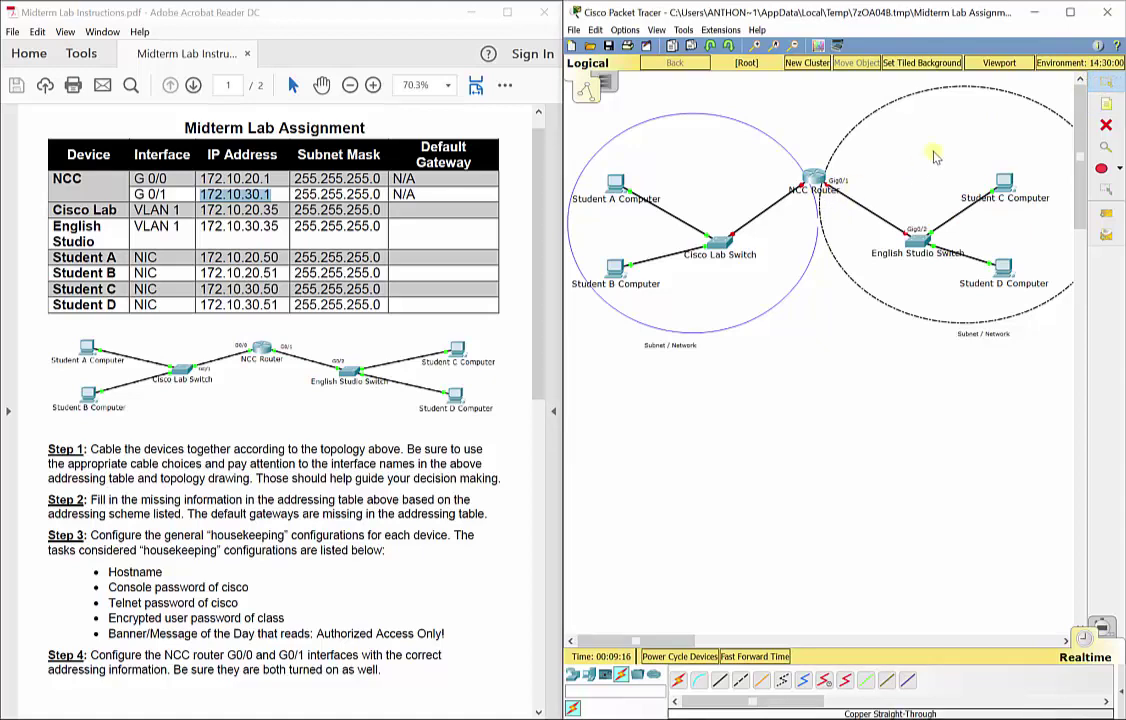
pyautogui.click(935, 391)
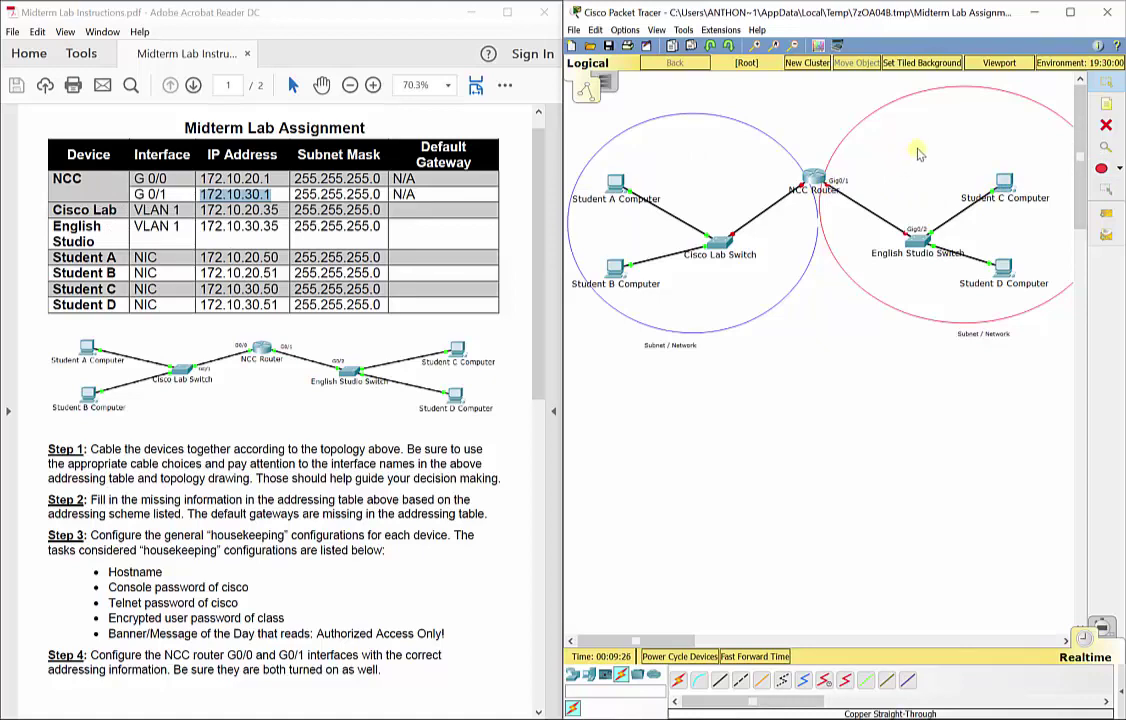
pyautogui.click(432, 218)
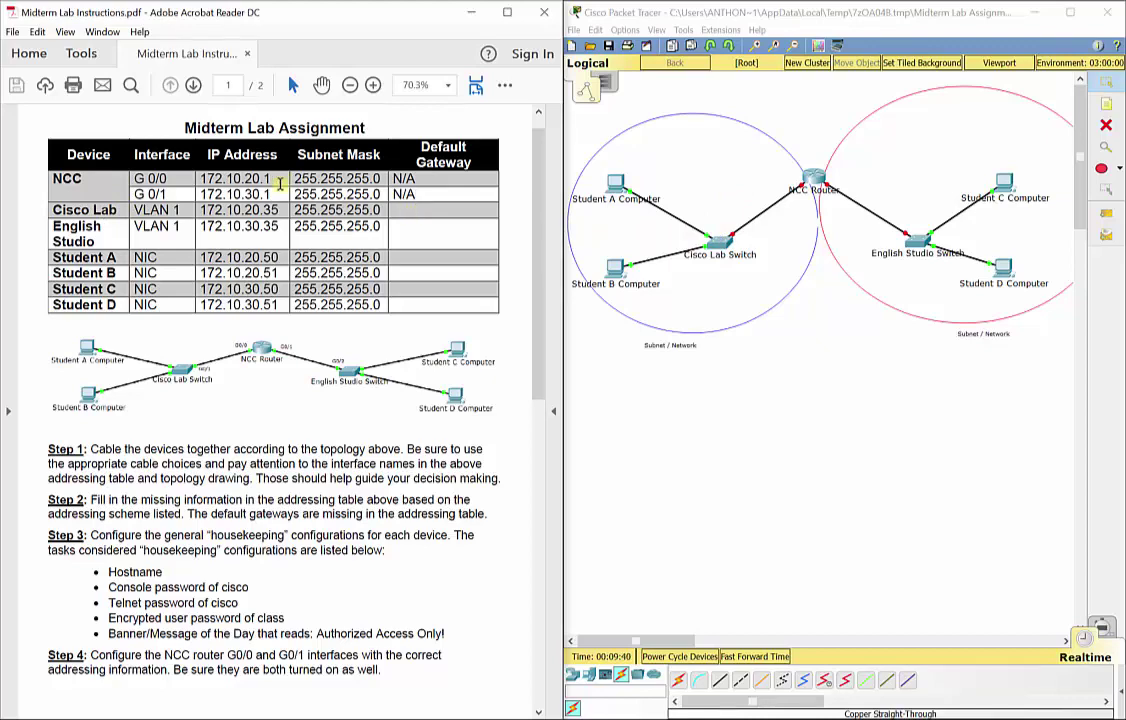
pyautogui.moveTo(270, 178); pyautogui.dragTo(201, 177)
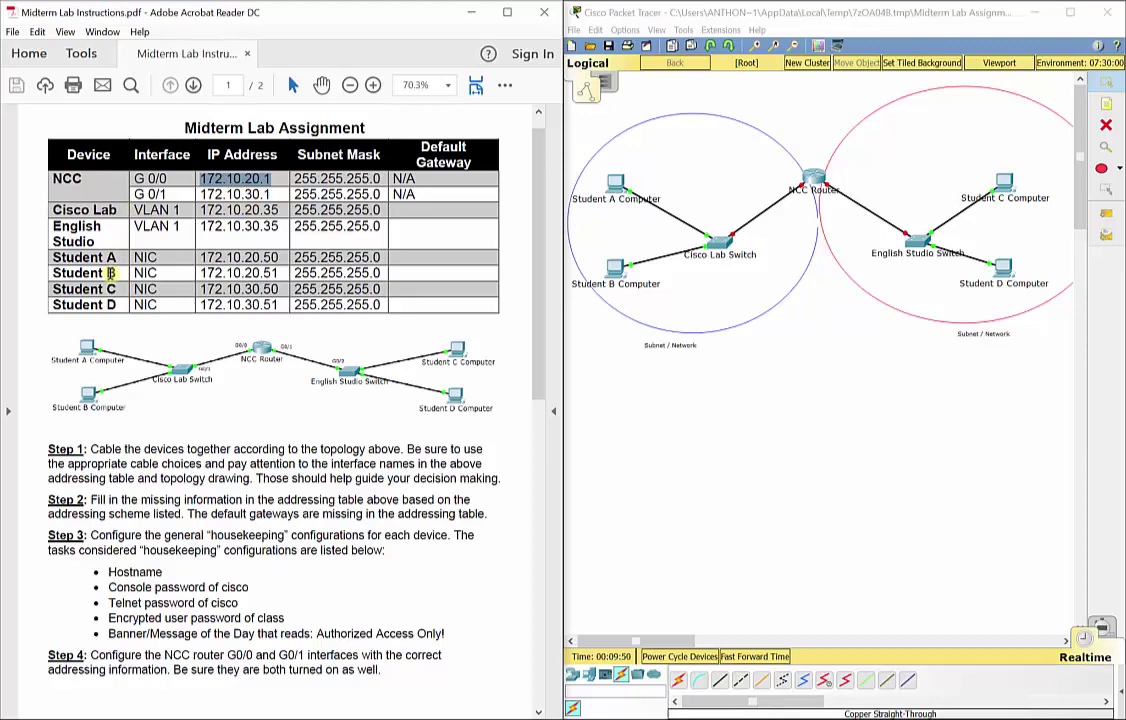
# - Check the NCC router's G0/1 IP address in the addressing table and read the remaining lab instructions
pyautogui.moveTo(199, 194); pyautogui.dragTo(273, 194)
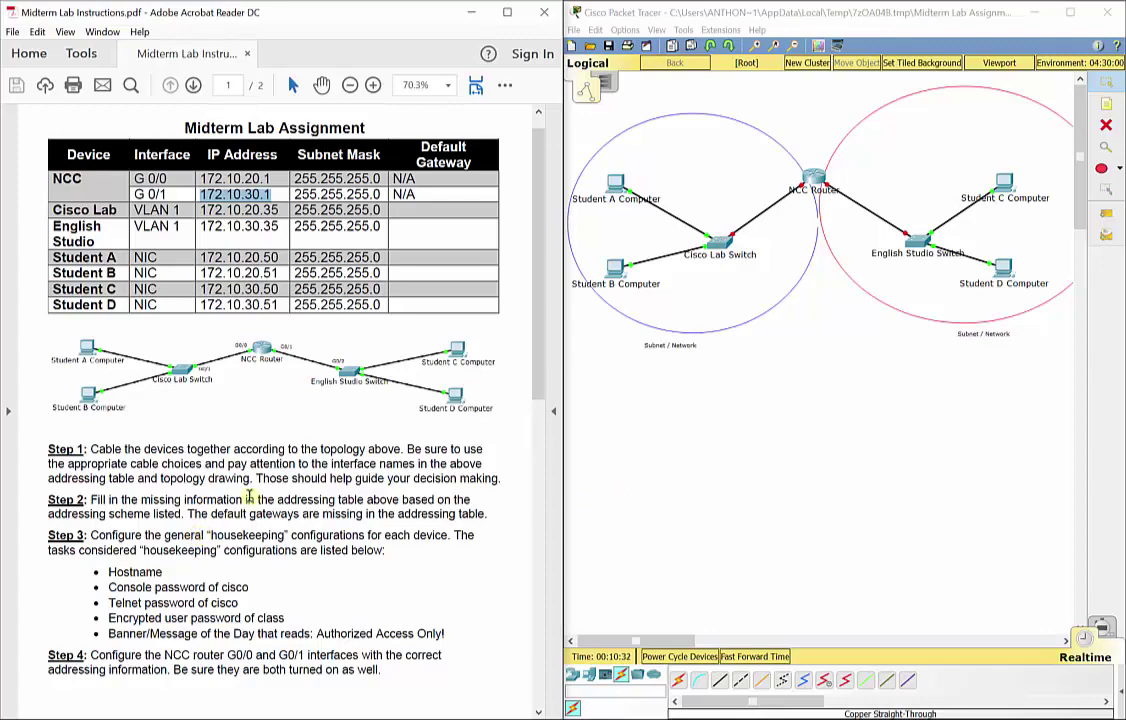
pyautogui.moveTo(538, 220); pyautogui.dragTo(546, 347)
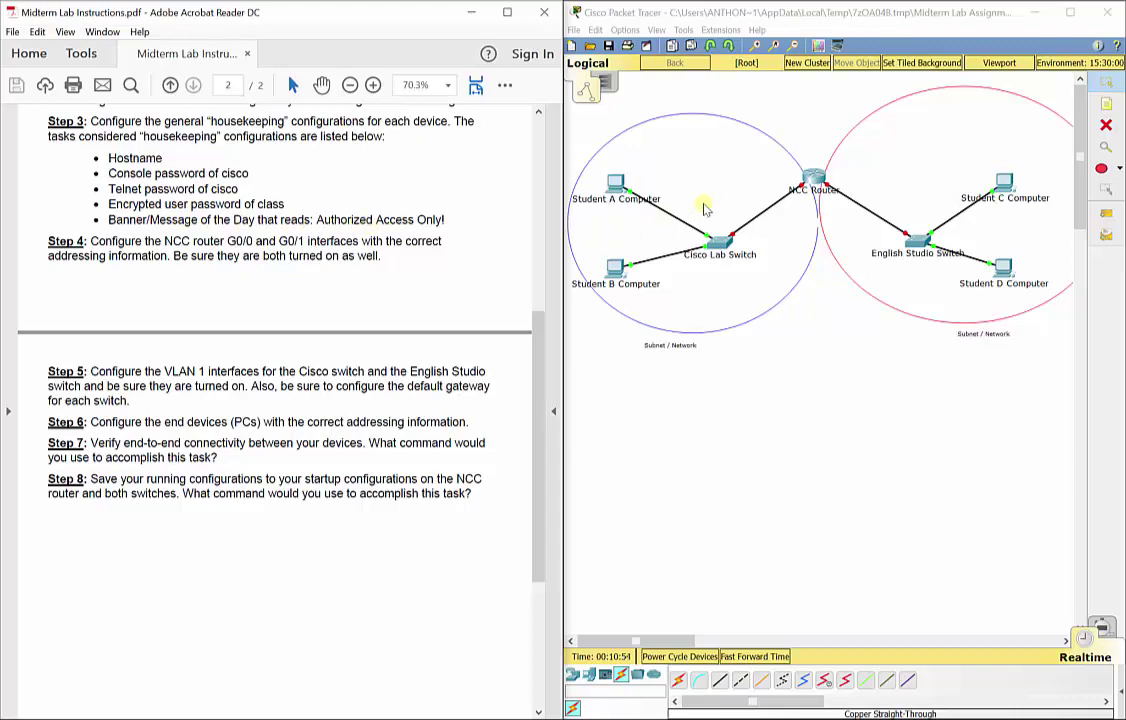
# - Open the NCC Router's command-line interface and start a console session
pyautogui.click(812, 183)
pyautogui.moveTo(620, 222); pyautogui.dragTo(863, 190)
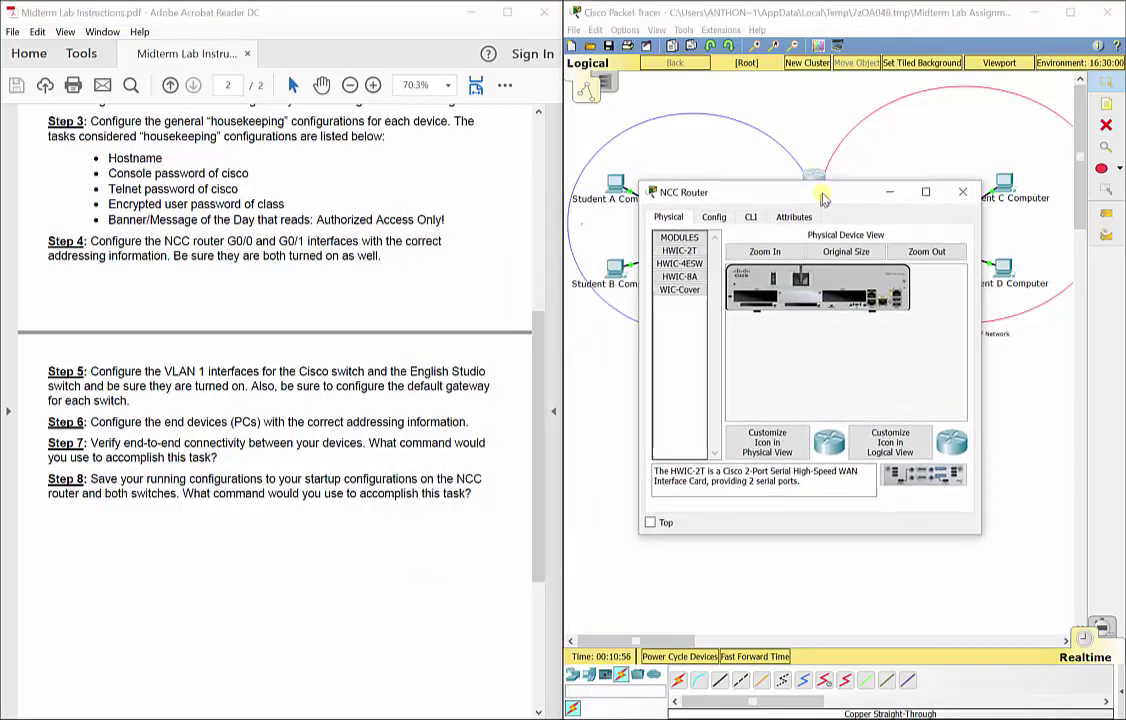
pyautogui.click(752, 215)
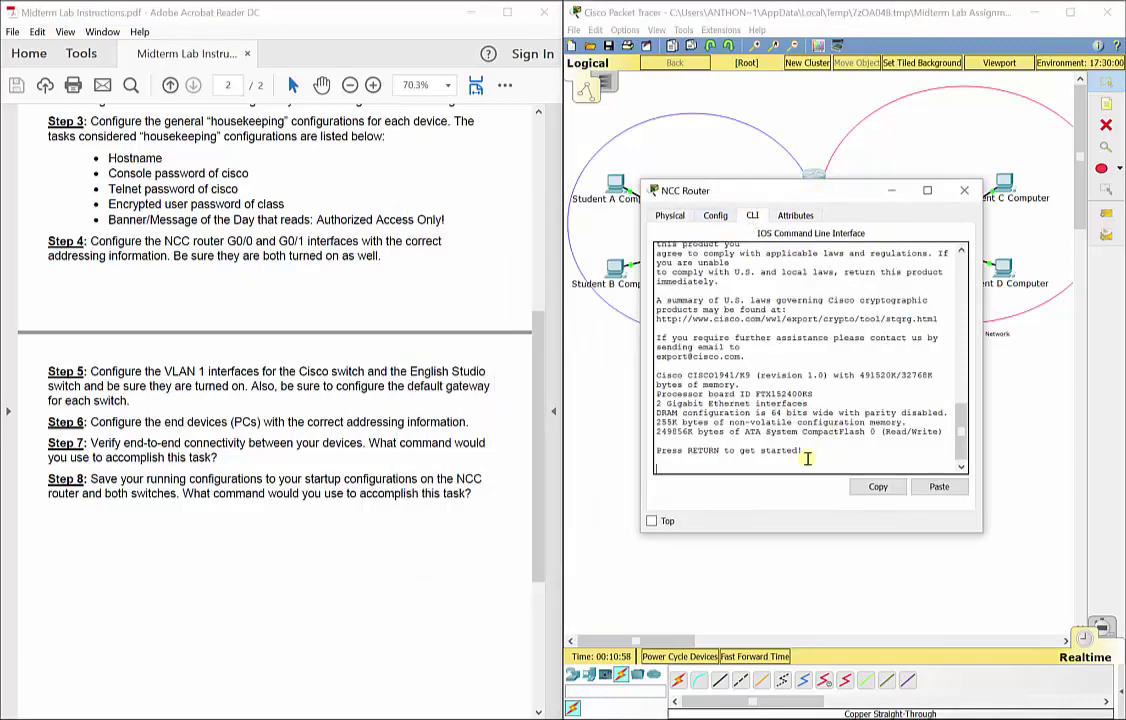
pyautogui.press('Return')
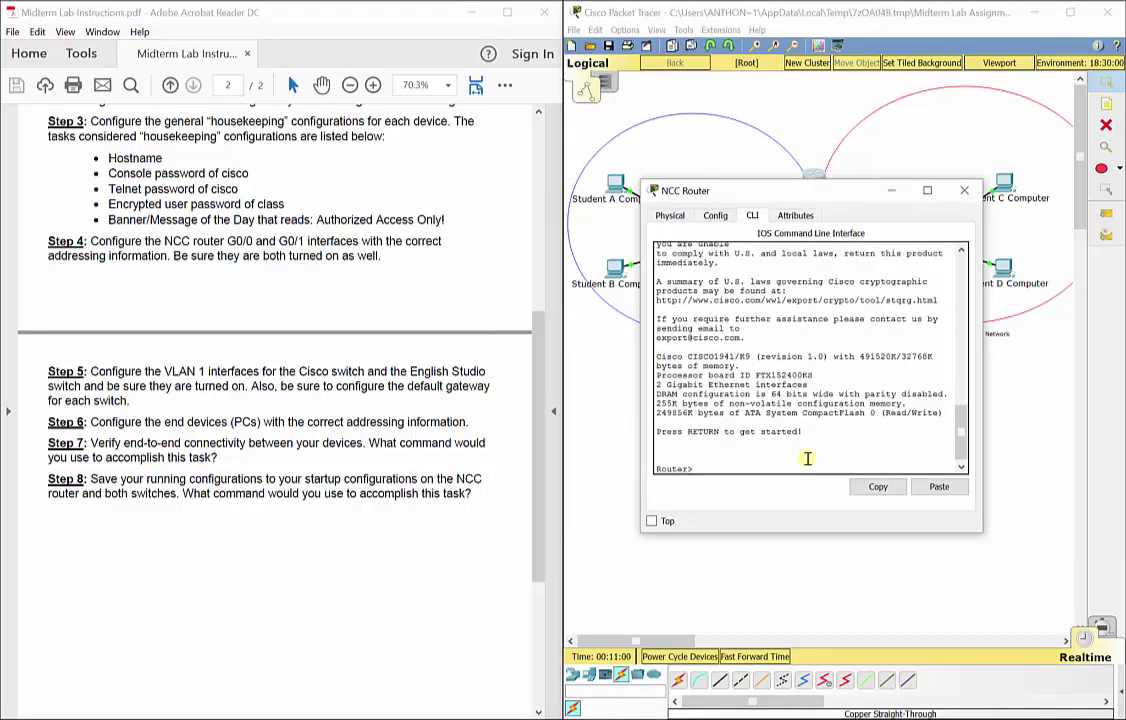
pyautogui.moveTo(714, 190); pyautogui.dragTo(714, 141)
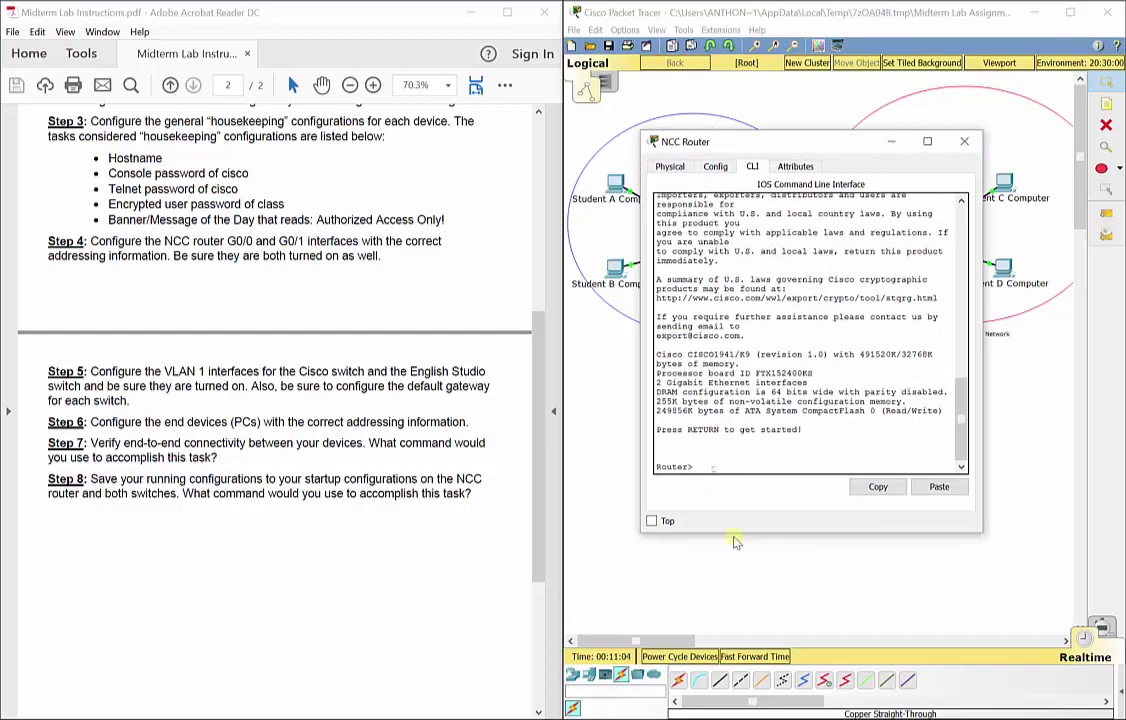
# - Enter global configuration mode on the NCC Router and set its hostname to NCCRouter
pyautogui.write('en')
pyautogui.press('Return')
pyautogui.write('c')
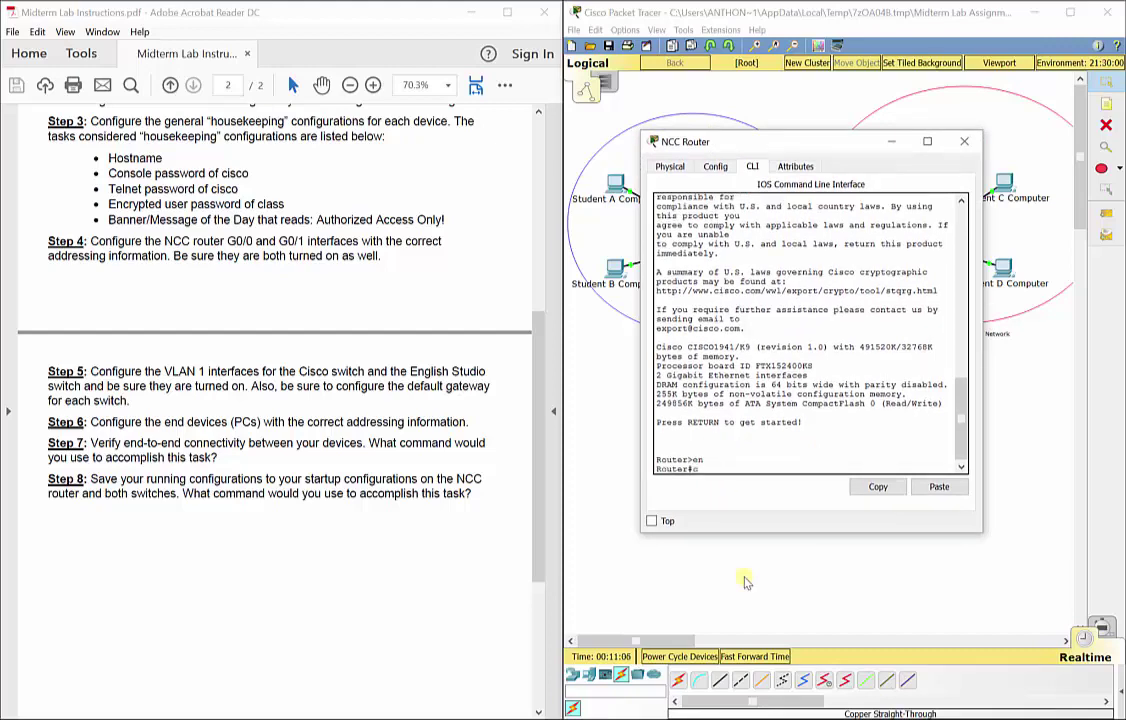
pyautogui.write('onfig t')
pyautogui.press('Return')
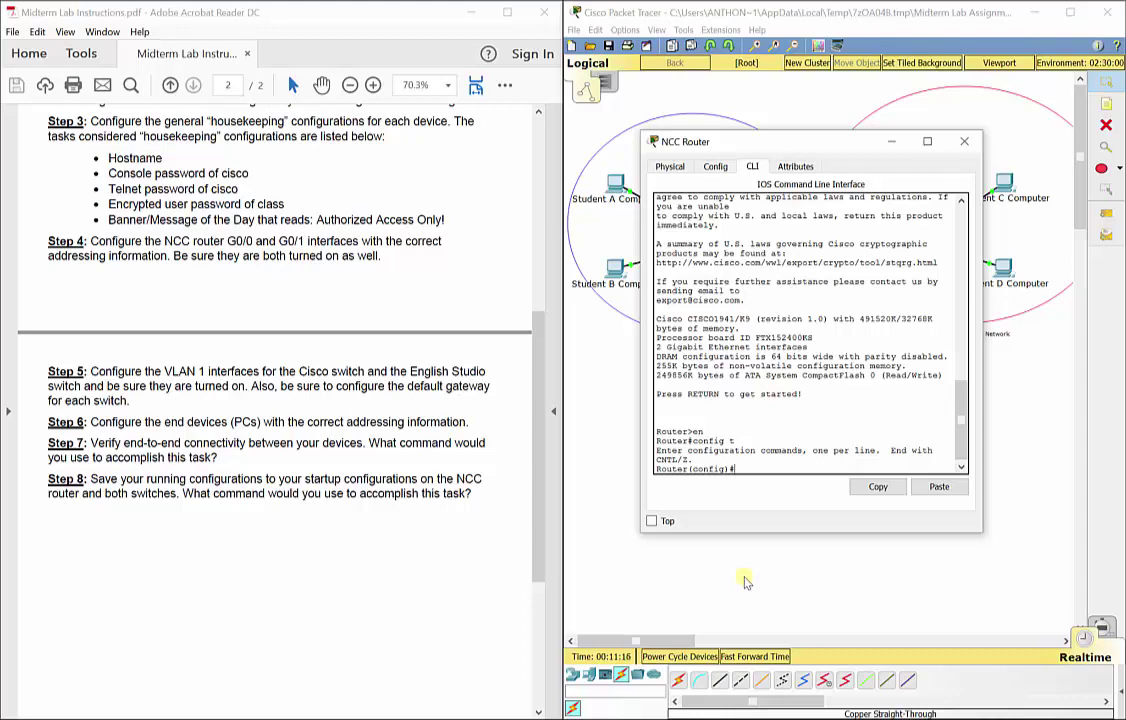
pyautogui.write('ostname NCC')
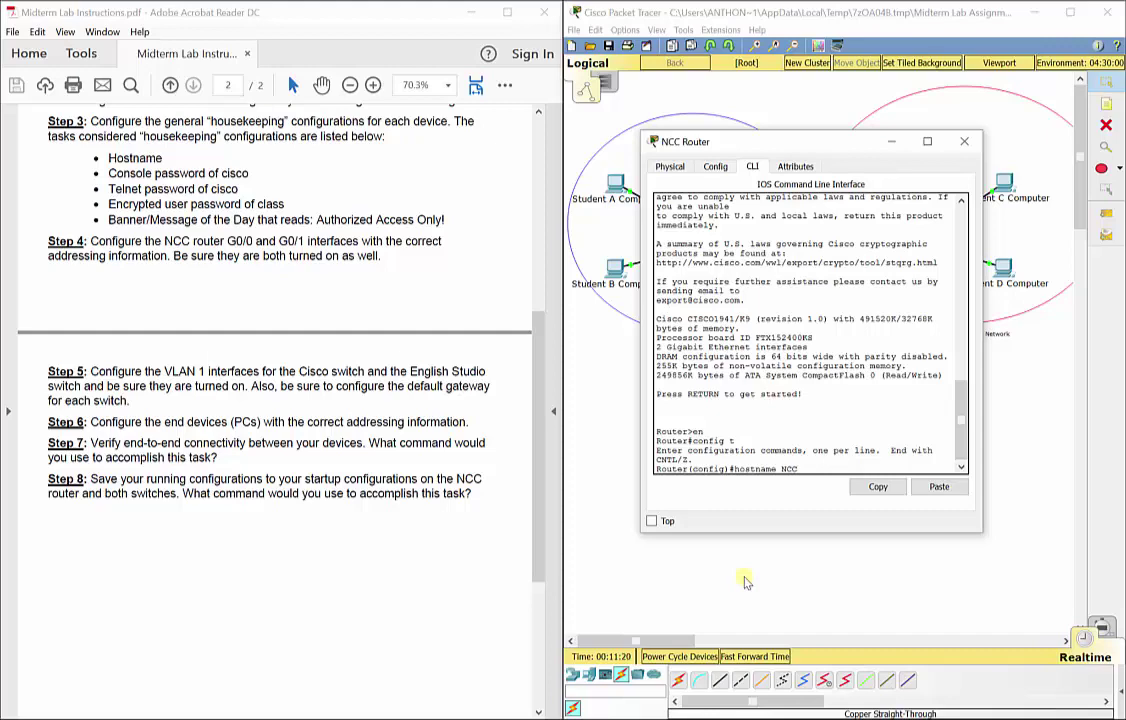
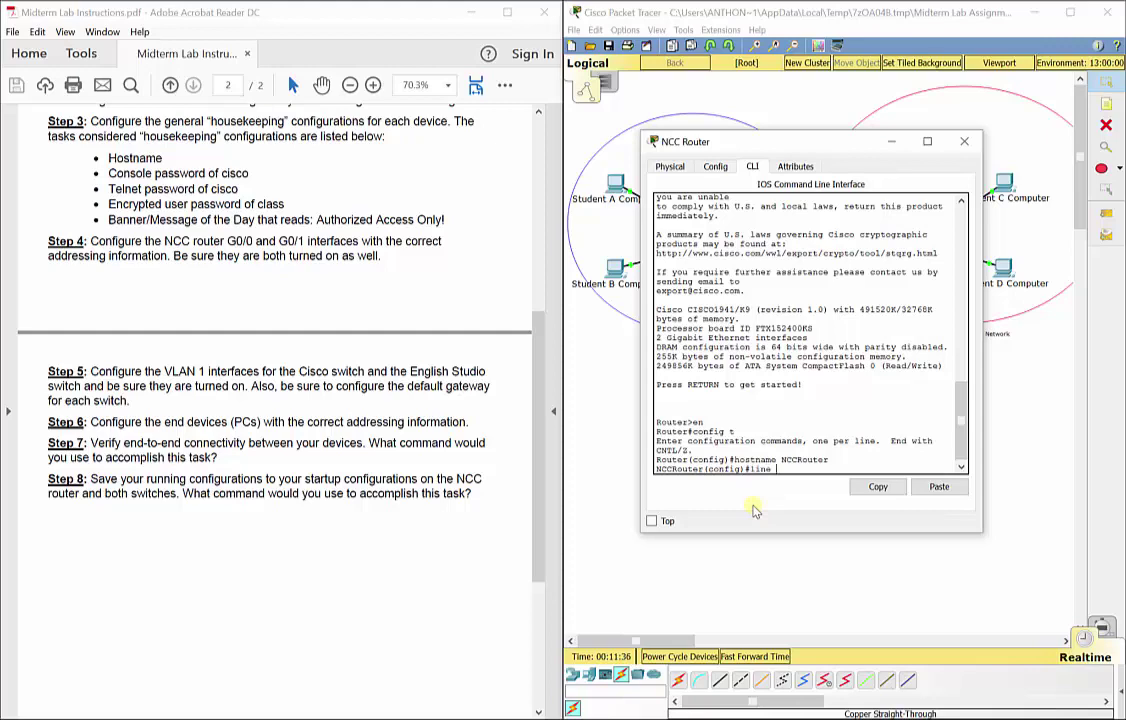
# - Configure the router's console line 0 with the console password and require login, returning to global configuration mode
pyautogui.write('0')
pyautogui.press('Return')
pyautogui.write('password cisco')
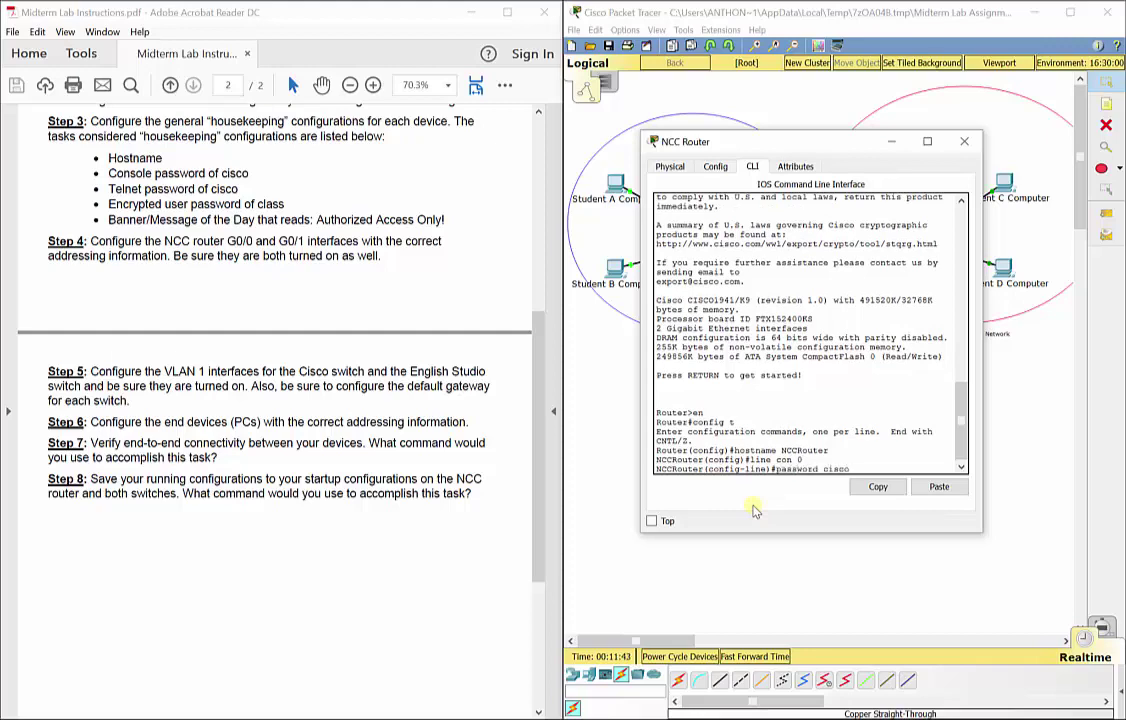
pyautogui.press('Return')
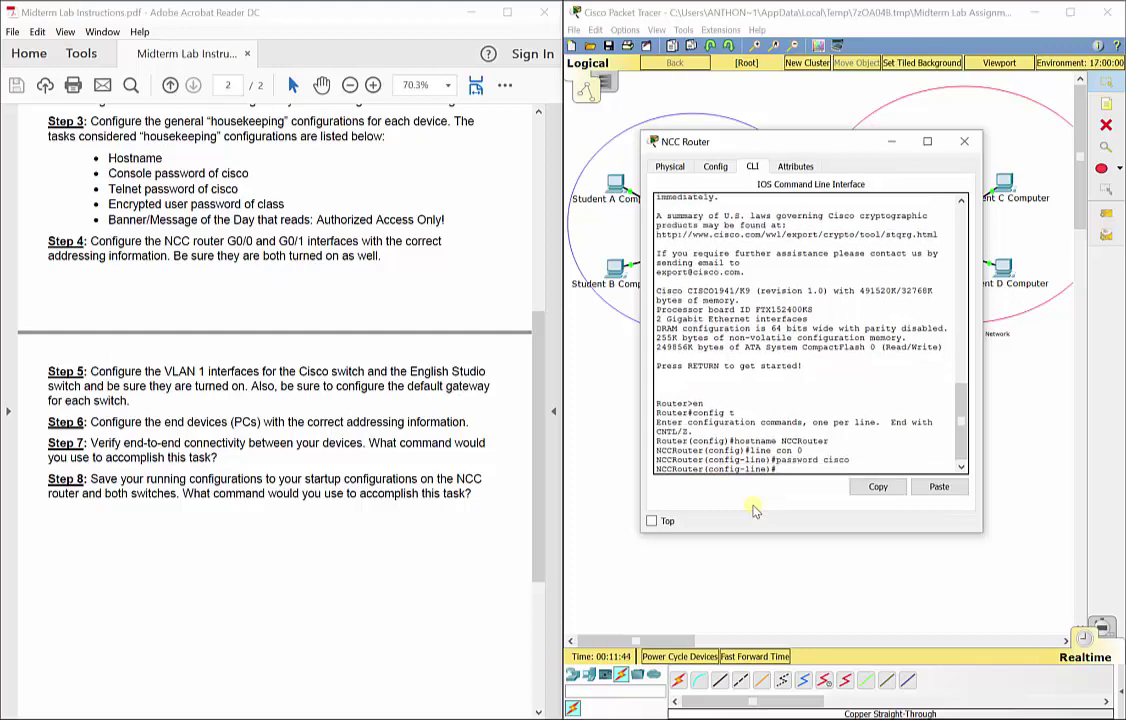
pyautogui.write('login')
pyautogui.press('Return')
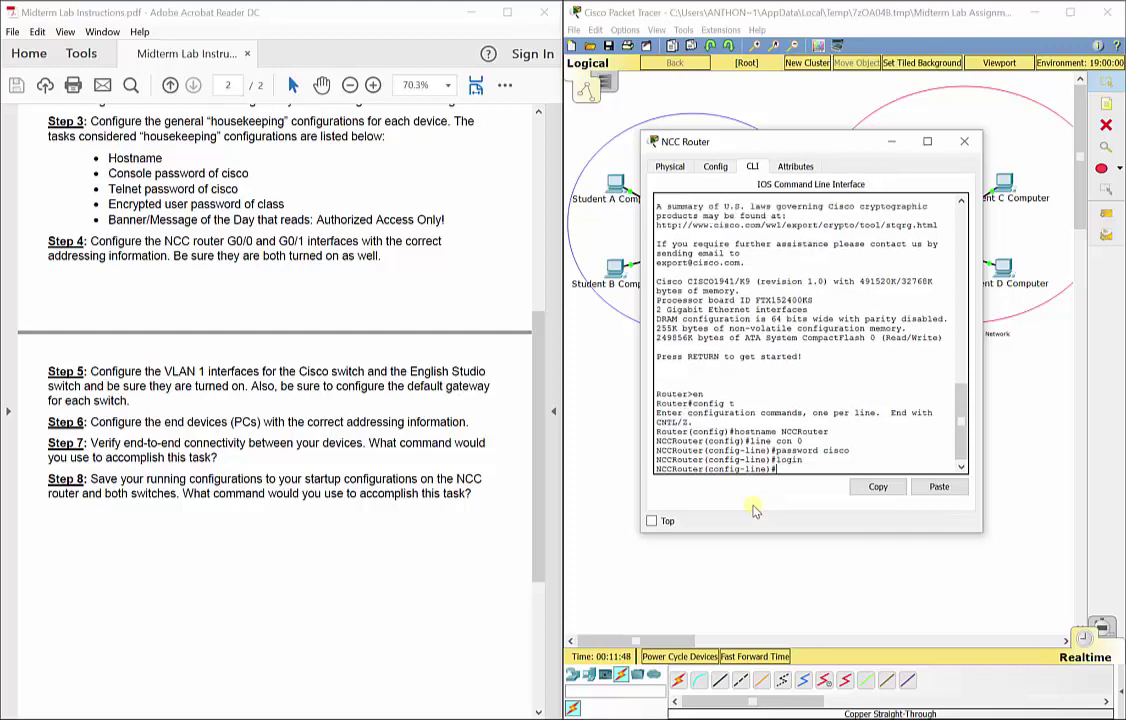
pyautogui.write('exit')
pyautogui.press('Return')
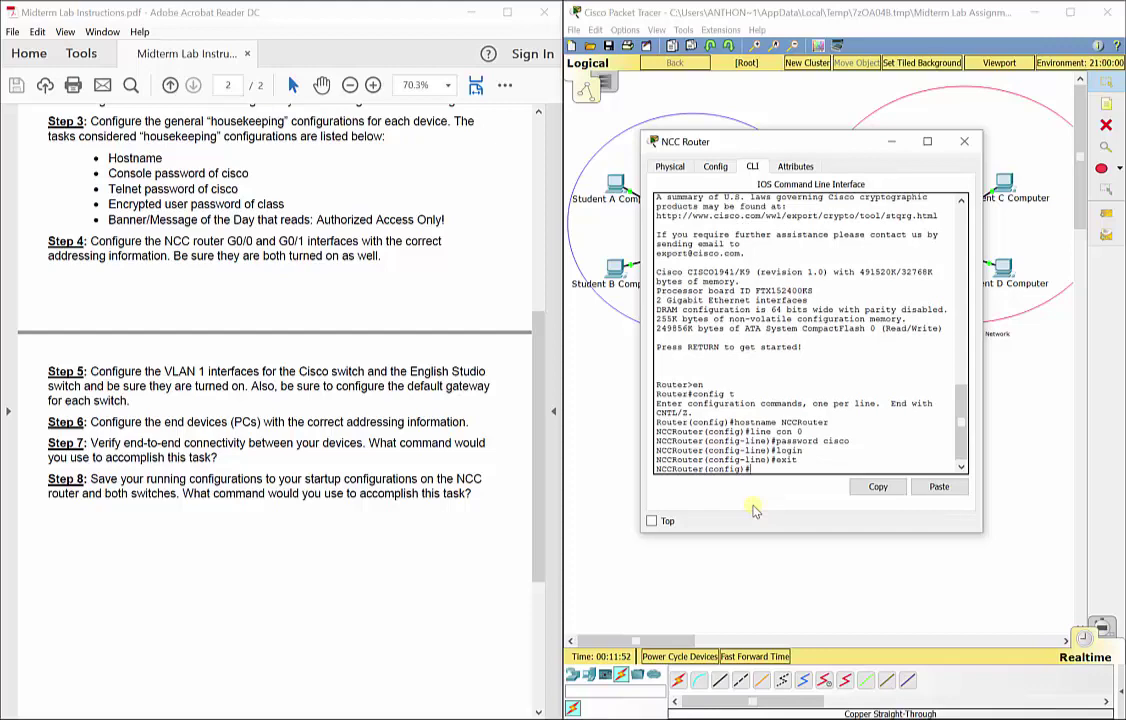
# - Configure the router's vty lines 0 4 with the Telnet password and login, returning to global configuration mode
pyautogui.write('line vty 0 4')
pyautogui.press('Return')
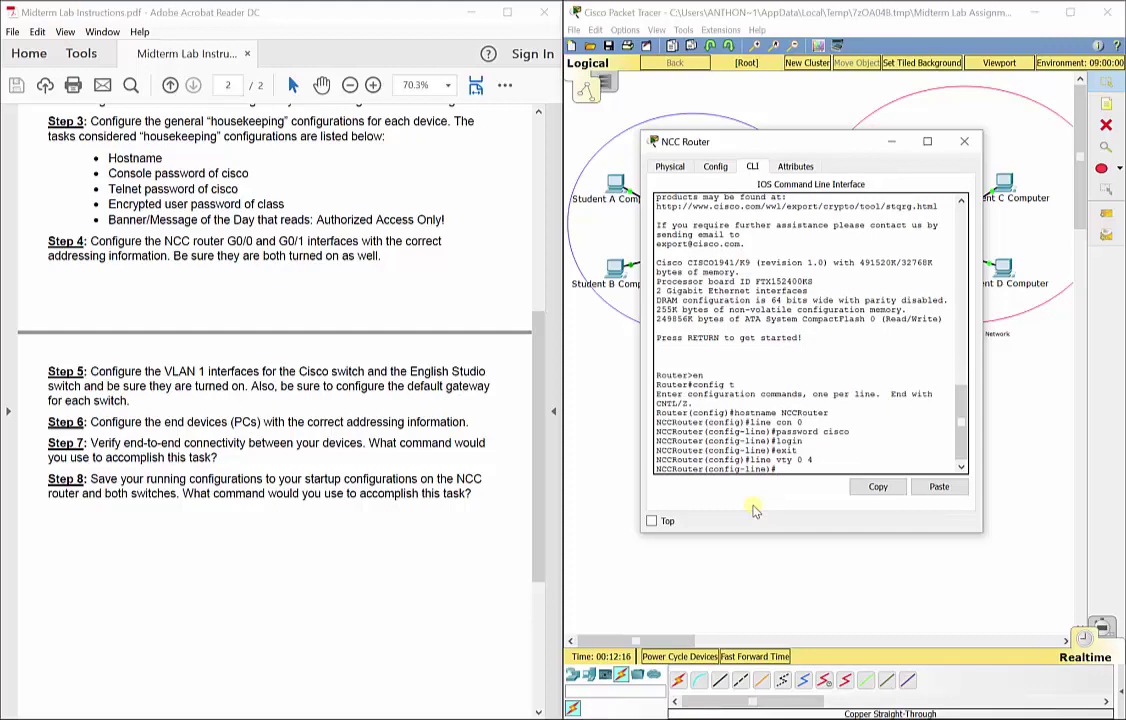
pyautogui.write('password cisco')
pyautogui.press('Return')
pyautogui.write('login')
pyautogui.press('Return')
pyautogui.write('exit')
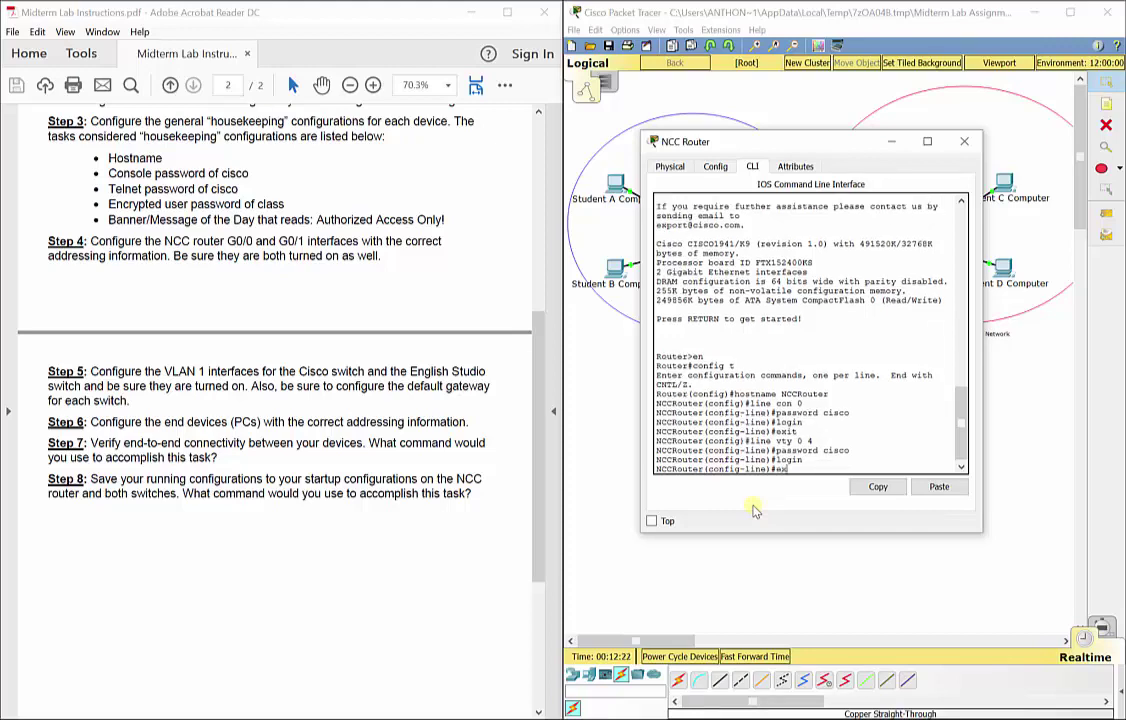
pyautogui.press('Return')
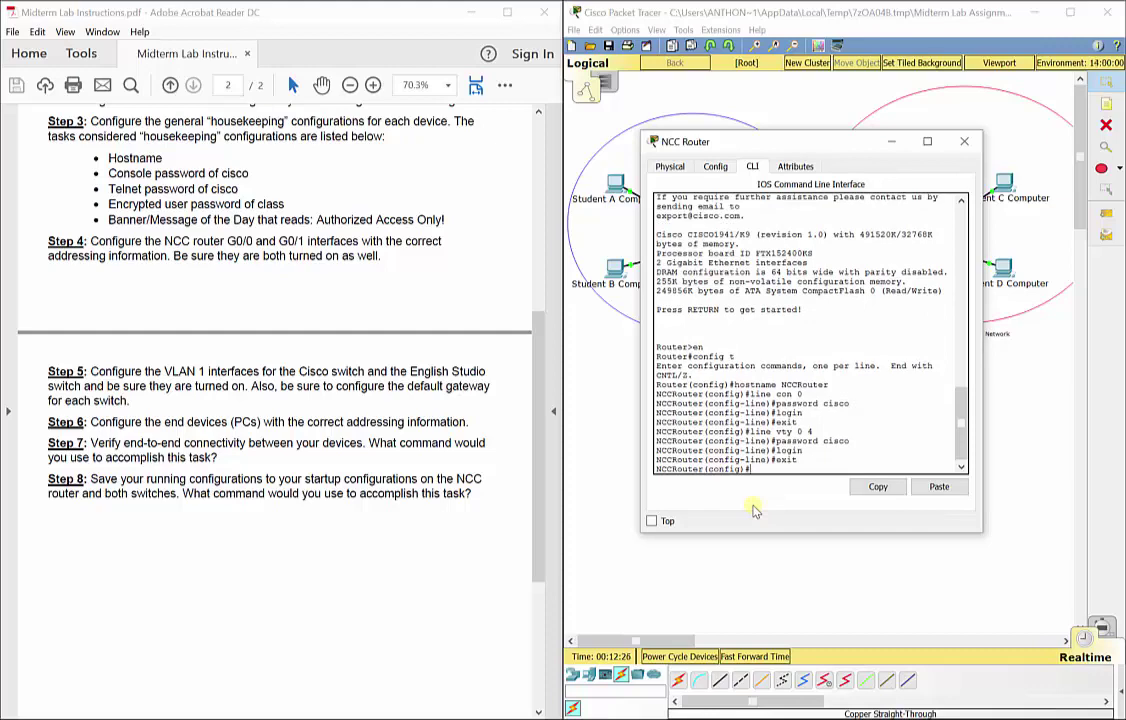
# - Set the router's encrypted privileged-mode password with the enable secret command
pyautogui.write('enable secret class')
pyautogui.press('Return')
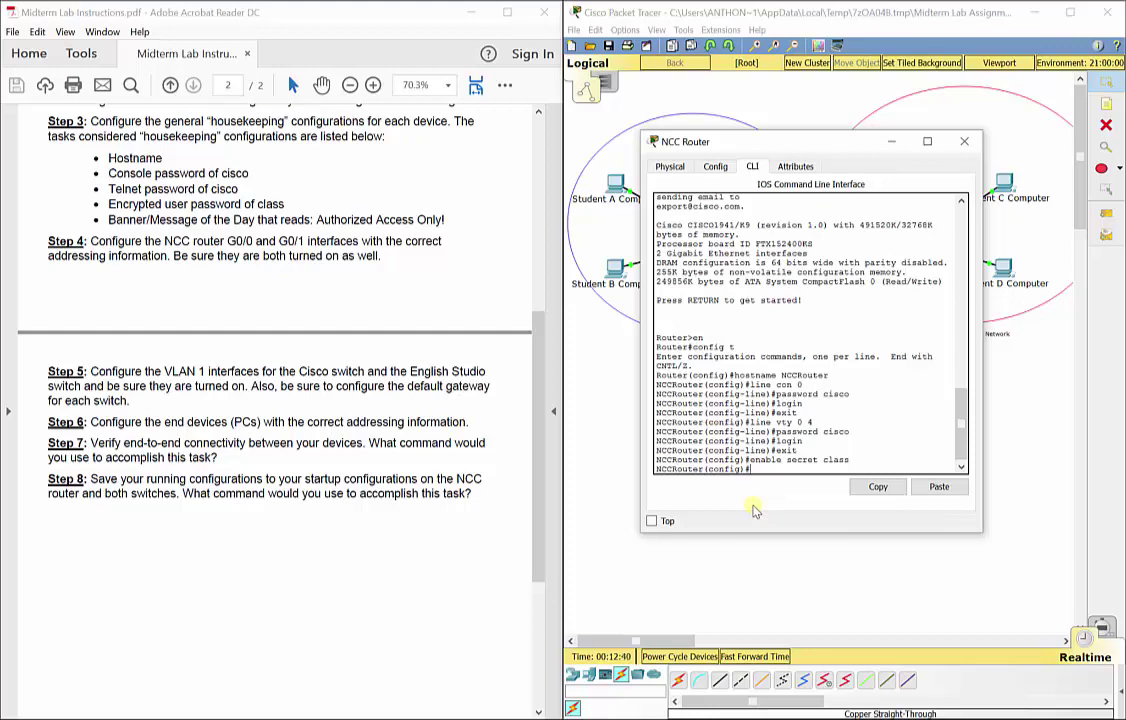
# - Turn on password encryption on the router with the command service password-encryption
pyautogui.write('service-pas')
pyautogui.write('sword encrypti')
pyautogui.write('on')
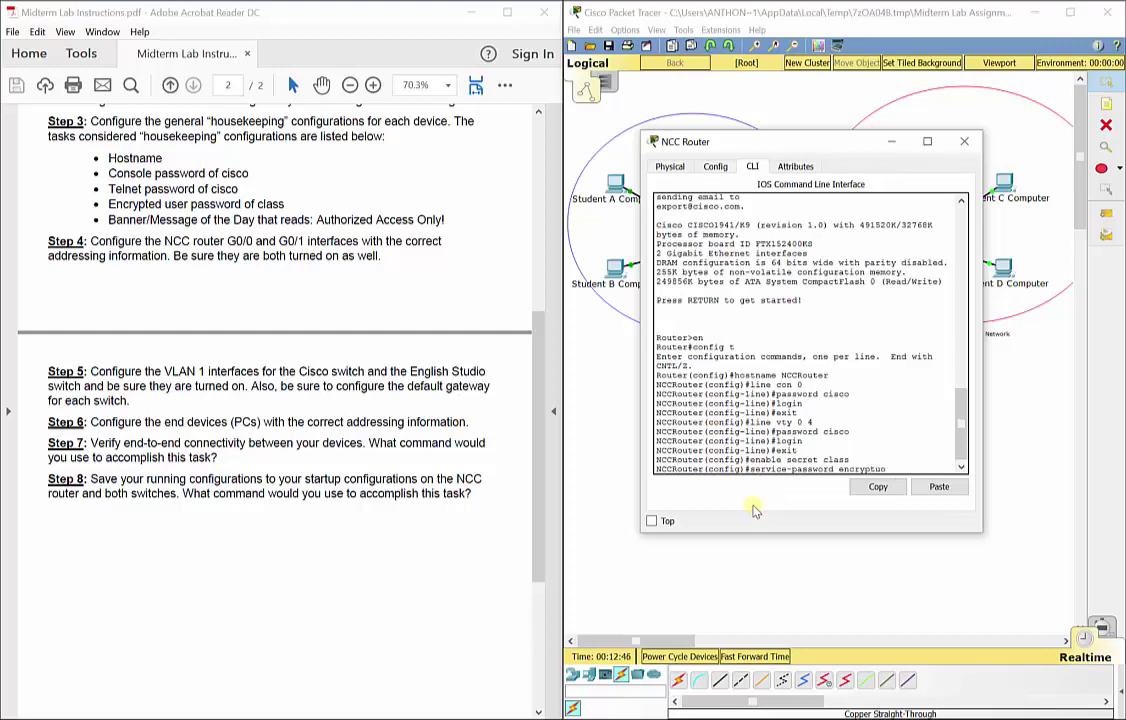
pyautogui.press('Return')
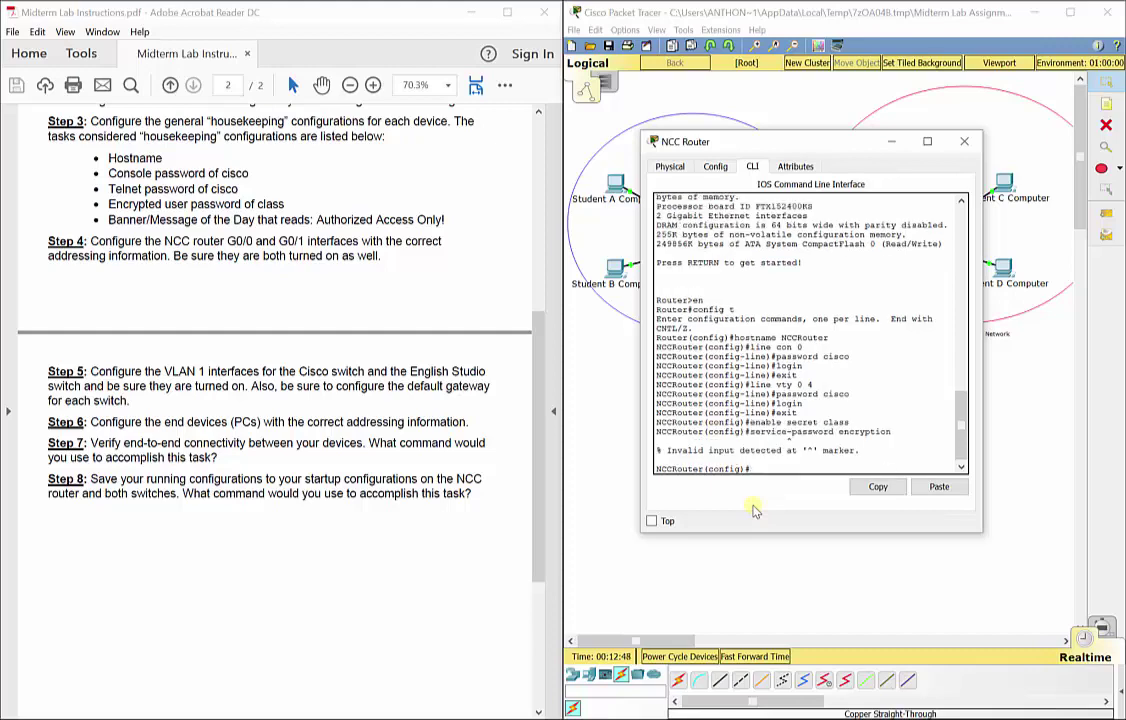
pyautogui.press('Up')
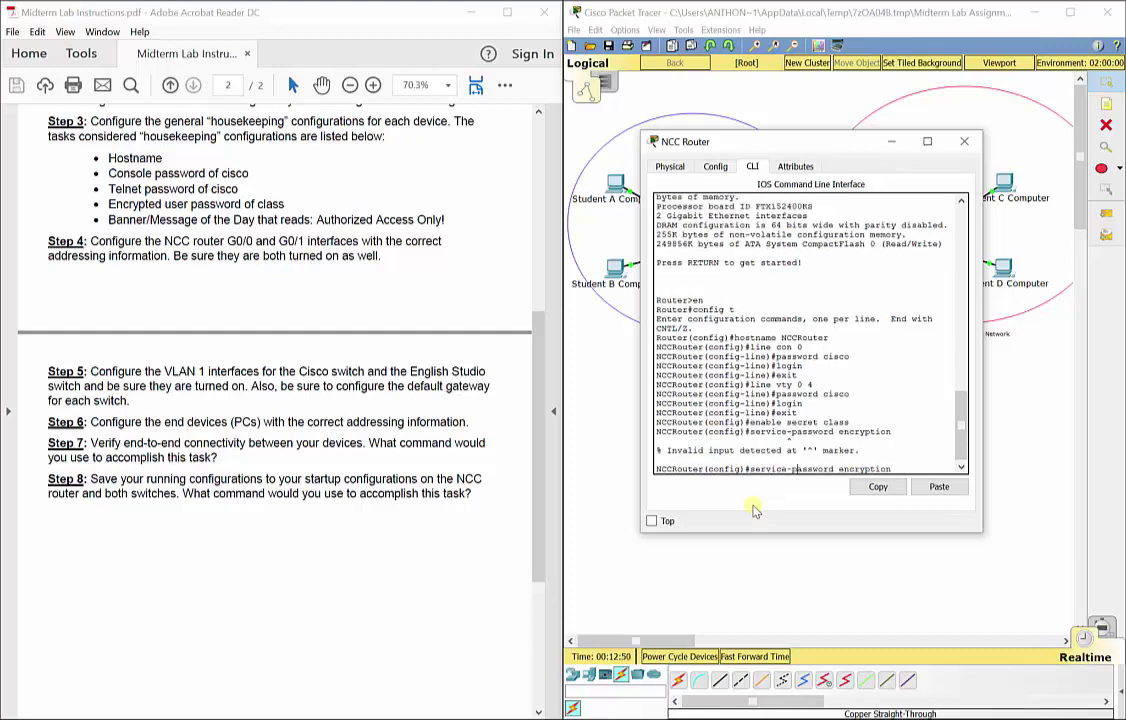
pyautogui.press('BackSpace')
pyautogui.press('Right')
pyautogui.press('Right')
pyautogui.press('Right')
pyautogui.press('Right')
pyautogui.press('Right')
pyautogui.press('Right')
pyautogui.press('Right')
pyautogui.press('Right')
pyautogui.press('Right')
pyautogui.press('BackSpace')
pyautogui.write('-')
pyautogui.press('Return')
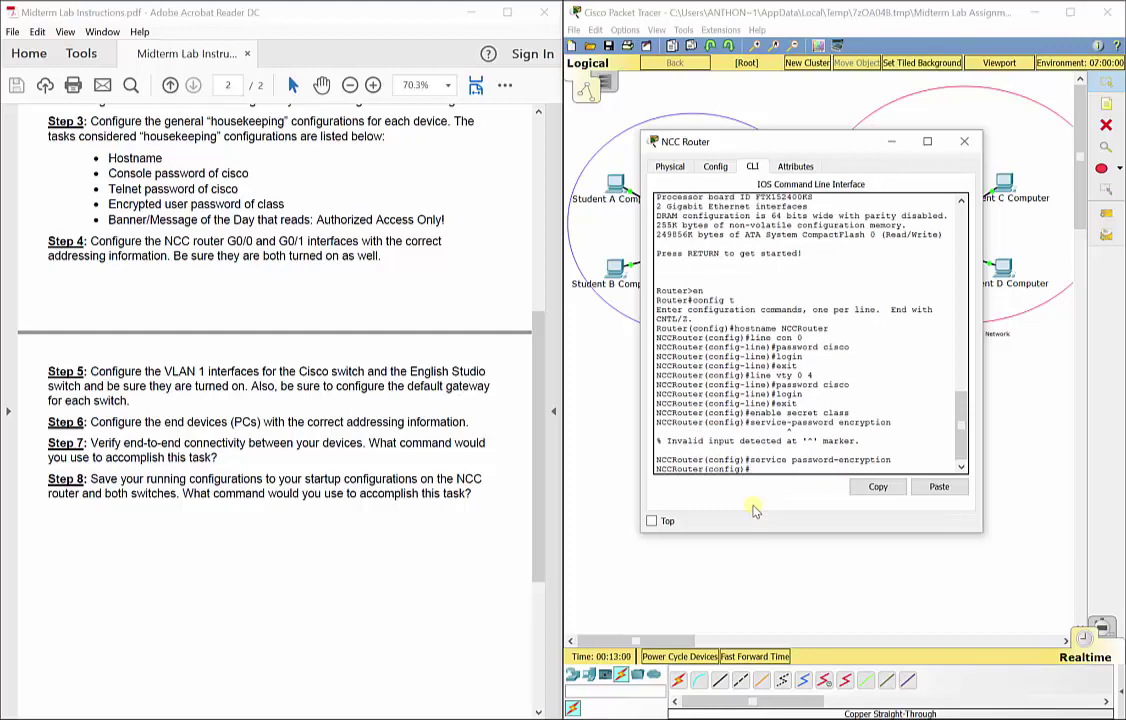
# - Set the router's message-of-the-day banner to "Authorized Access Only!"
pyautogui.write('banner motd"Authorized Acce')
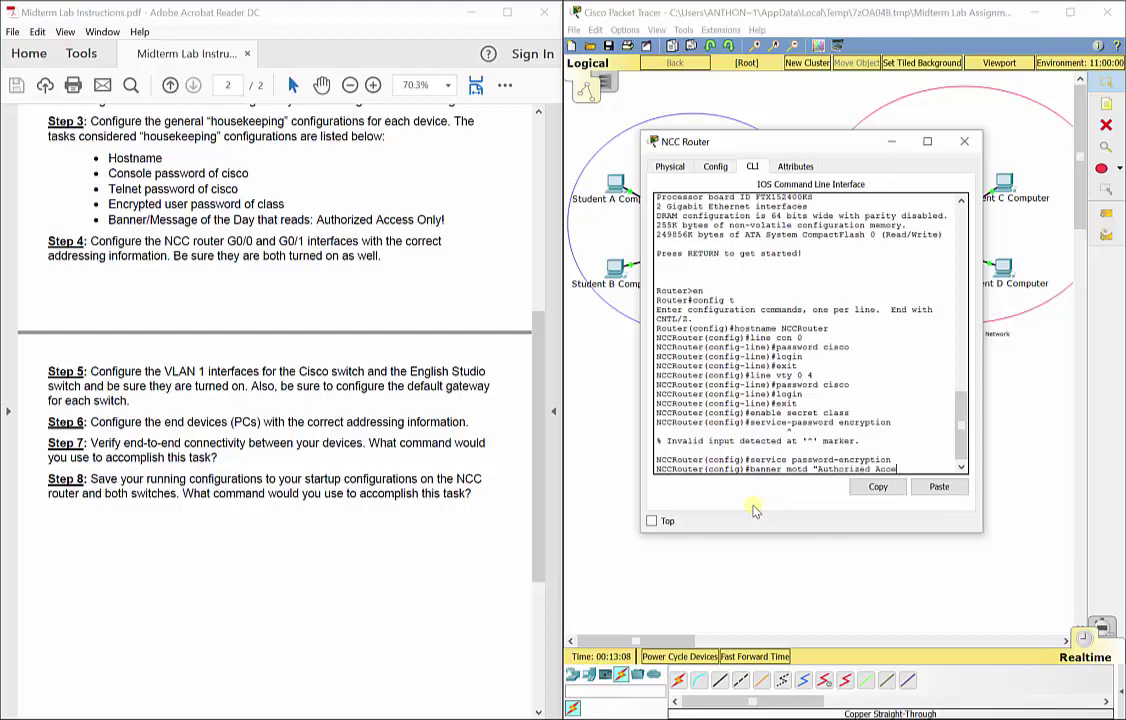
pyautogui.write('ss Only"')
pyautogui.press('Up')
pyautogui.press('Down')
pyautogui.write('!"')
pyautogui.press('Return')
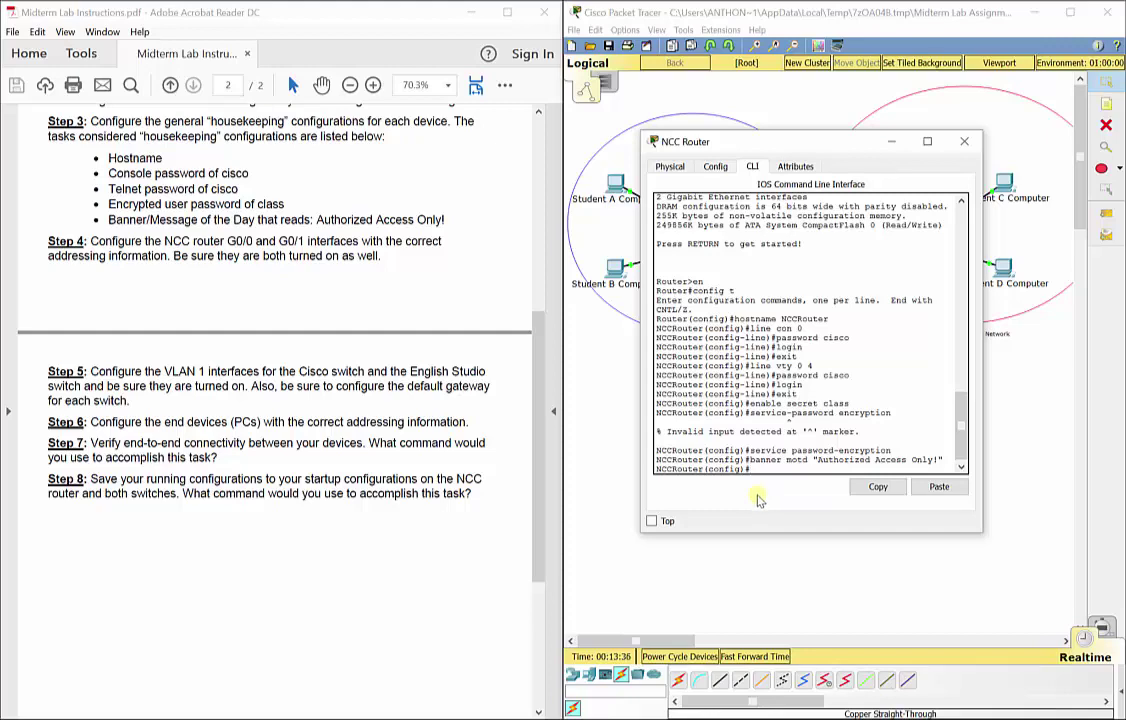
# - Move the router's window out of the way and open the Cisco Lab Switch's command-line interface beside the instructions
pyautogui.moveTo(764, 148); pyautogui.dragTo(385, 148)
pyautogui.click(585, 142)
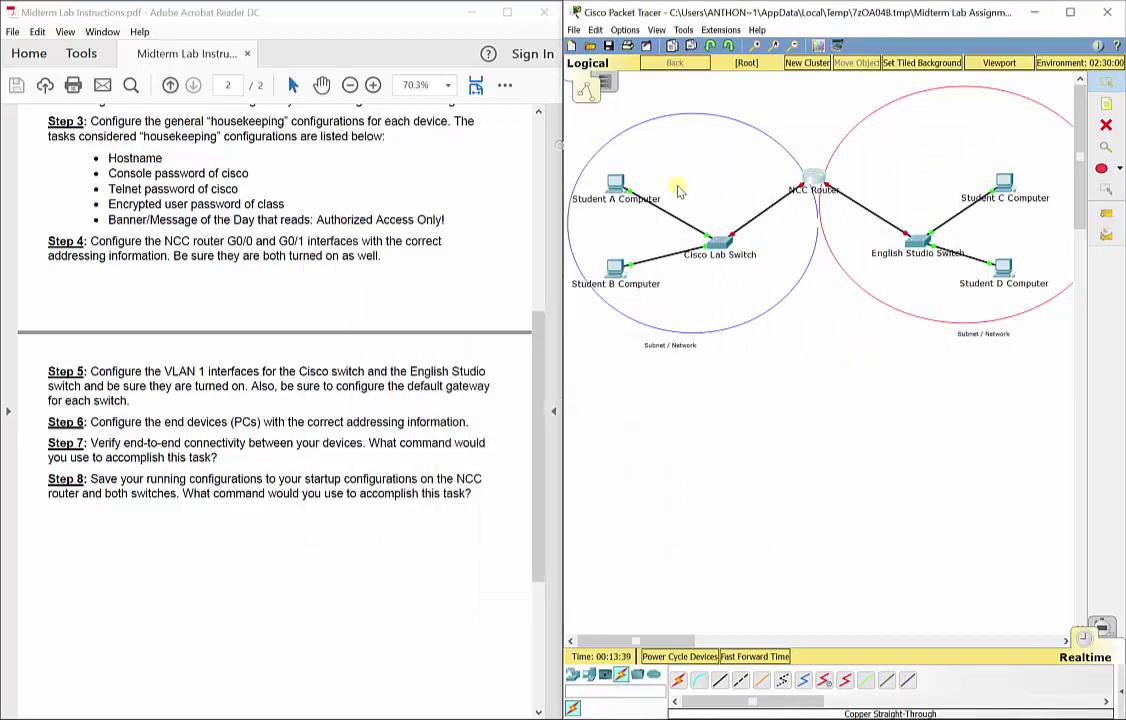
pyautogui.click(716, 240)
pyautogui.click(470, 201)
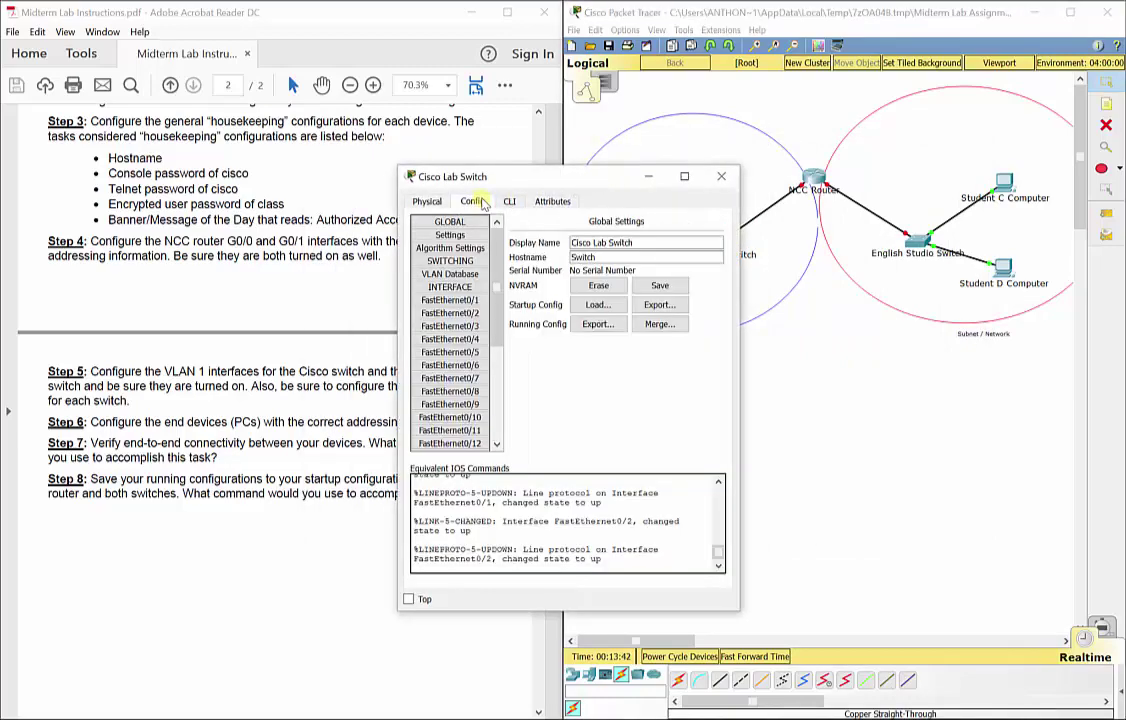
pyautogui.moveTo(700, 176); pyautogui.dragTo(927, 158)
pyautogui.click(748, 184)
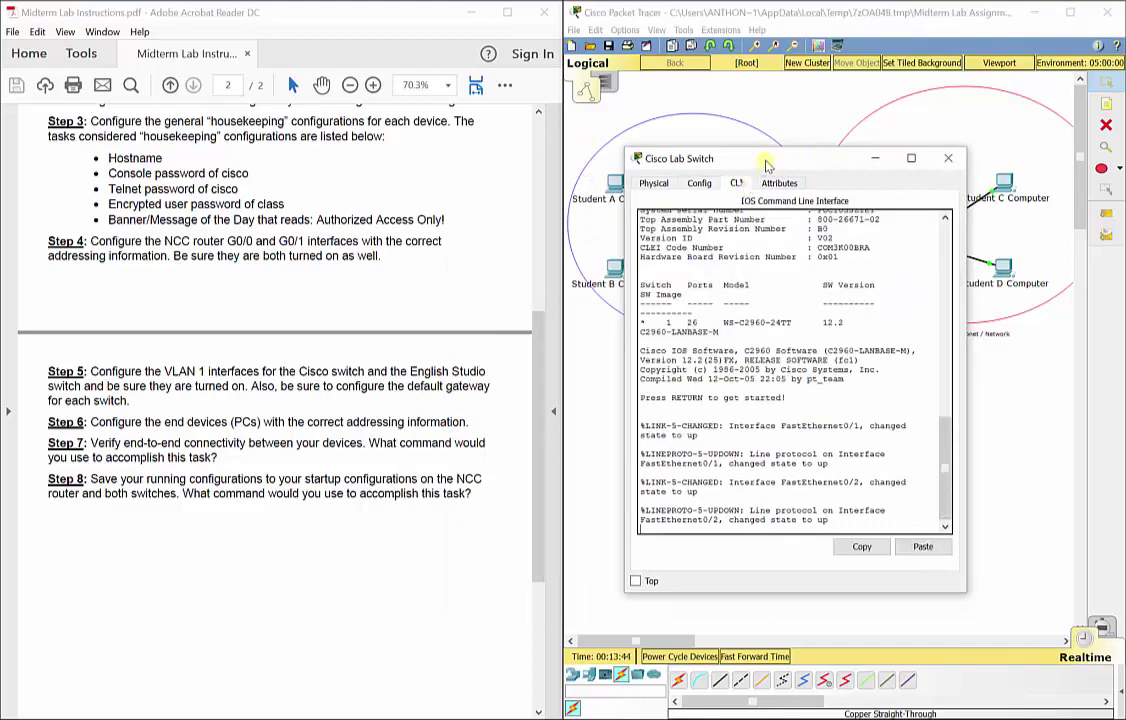
pyautogui.moveTo(767, 166); pyautogui.dragTo(741, 130)
# - Enter global configuration mode on the Cisco Lab Switch and set its hostname to CiscoLabSwitch
pyautogui.write('en')
pyautogui.press('Return')
pyautogui.write('config t')
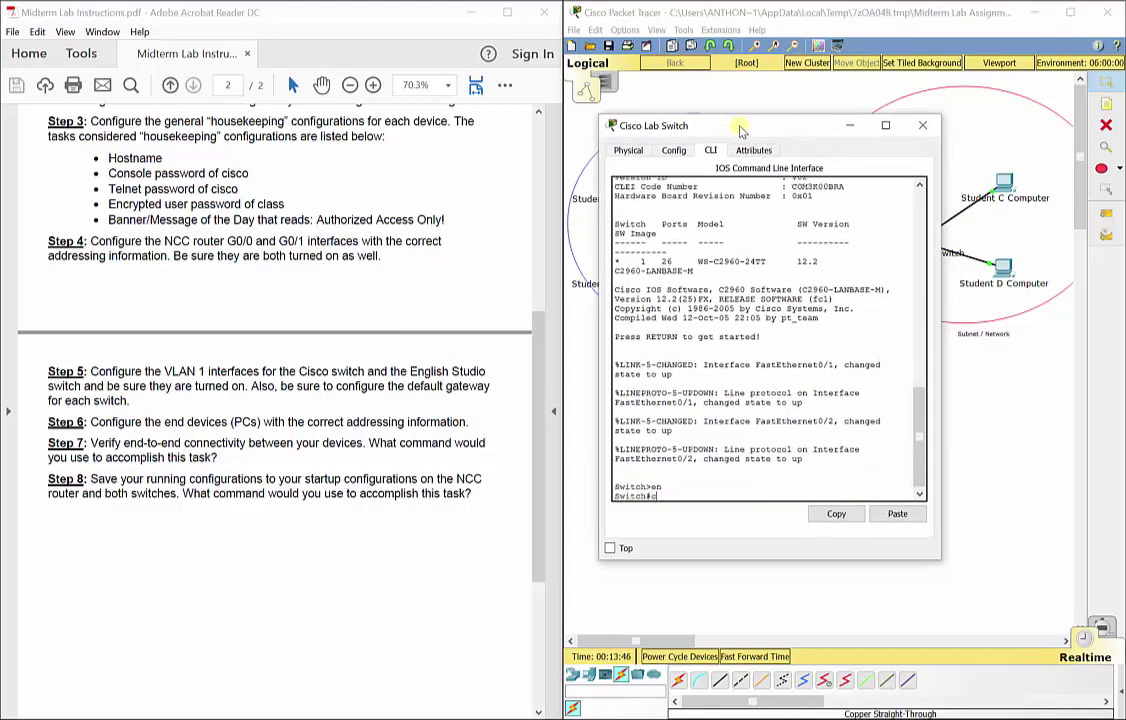
pyautogui.press('Return')
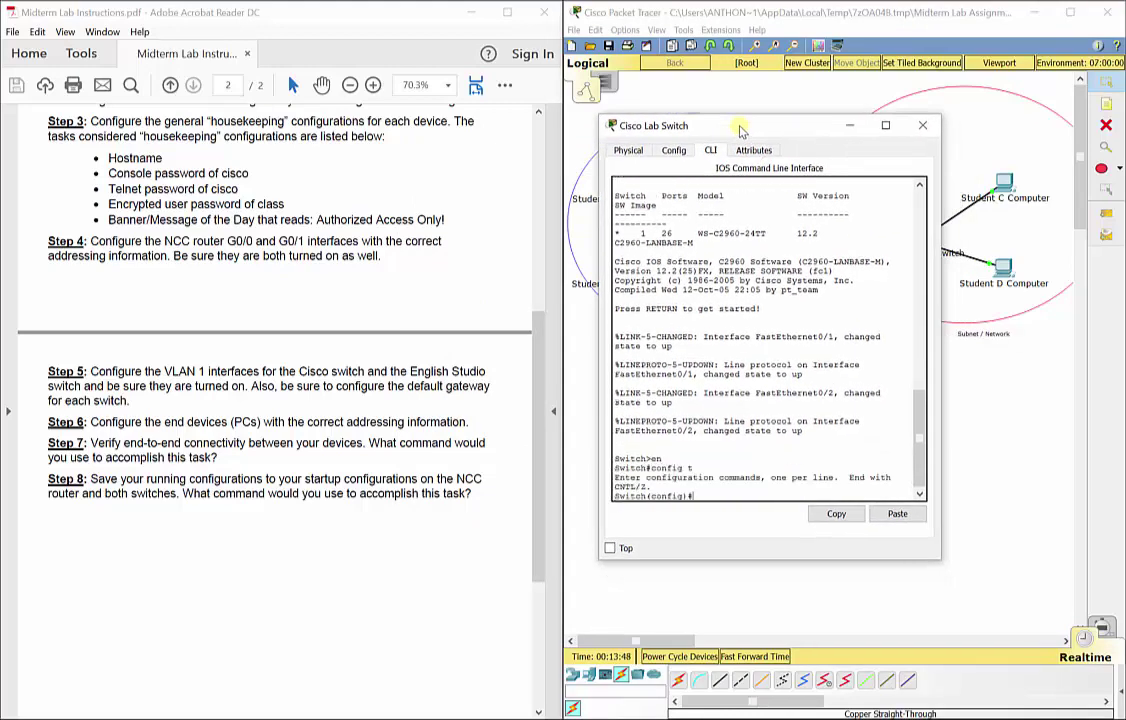
pyautogui.write('hostname CiscoLabSwitch')
pyautogui.press('Return')
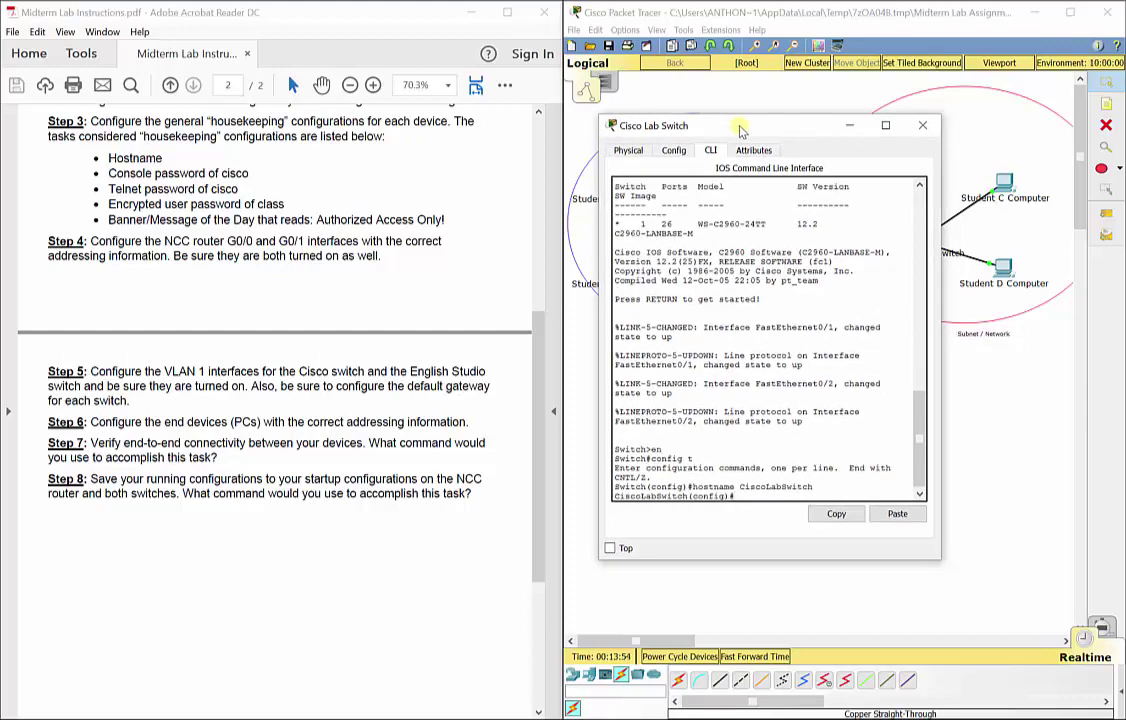
# - Configure the switch's console line 0 with the console password and require login, returning to global configuration mode
pyautogui.write('line con 0')
pyautogui.press('Return')
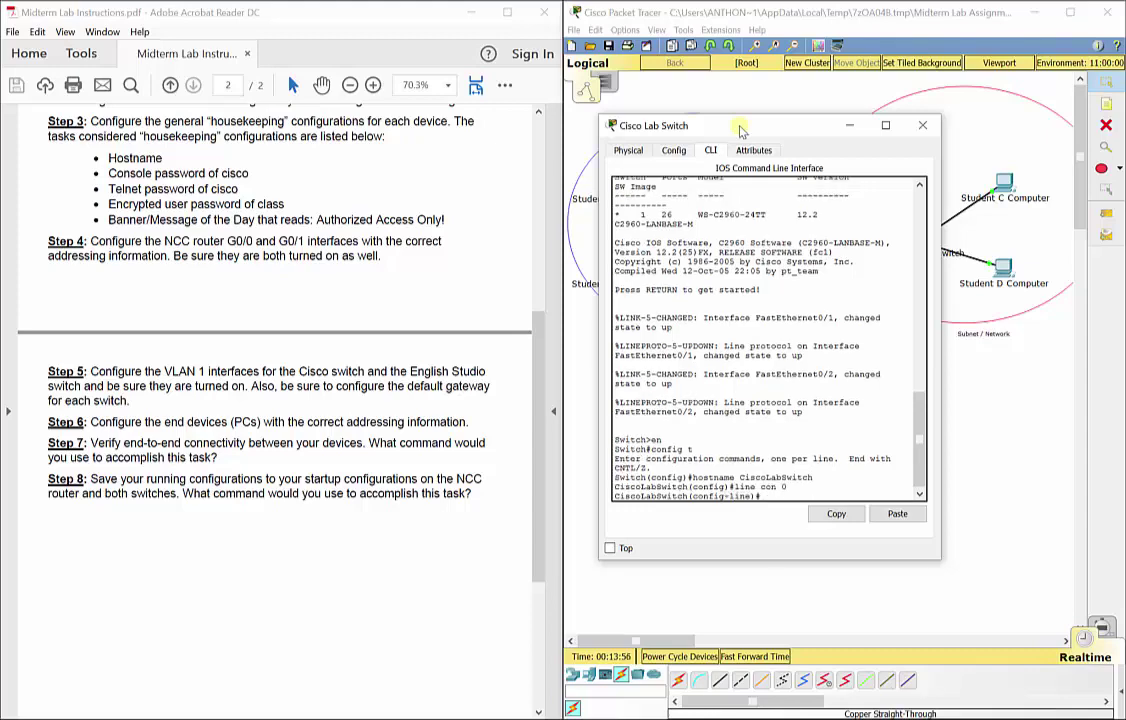
pyautogui.write('password cisco')
pyautogui.press('Return')
pyautogui.write('login')
pyautogui.press('Return')
pyautogui.write('exit')
pyautogui.press('Return')
# - Configure the switch's vty lines 0 4 with the Telnet password and login, returning to global configuration mode
pyautogui.write('line vty 0')
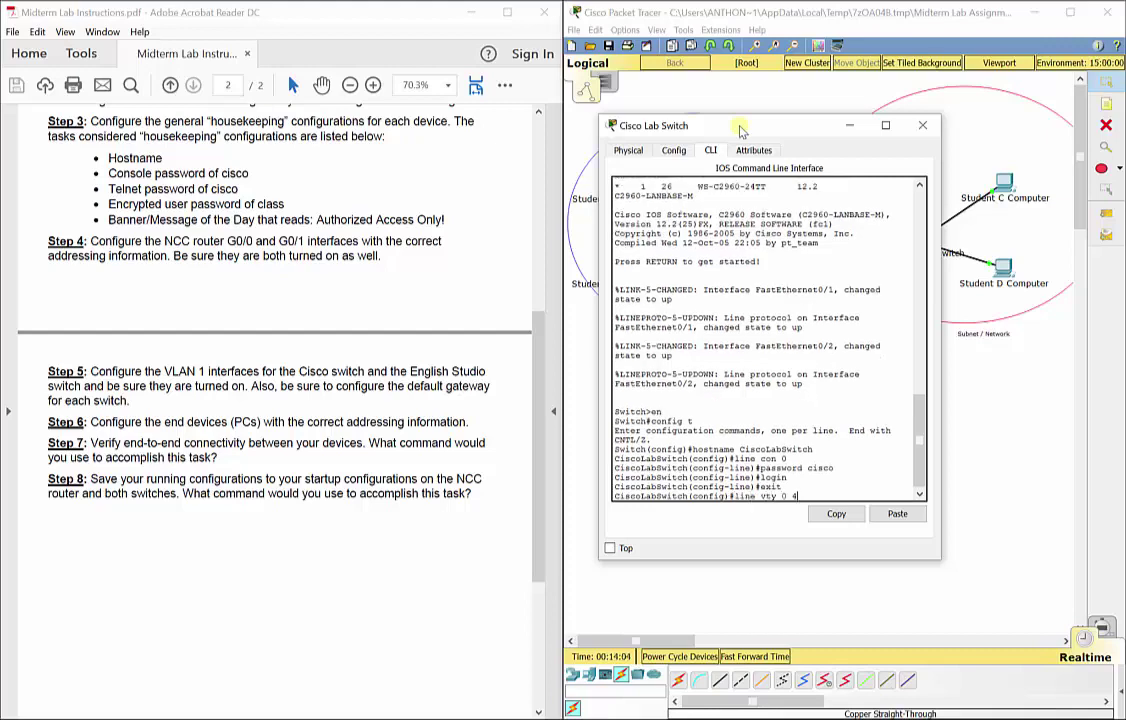
pyautogui.write(' 4')
pyautogui.press('Return')
pyautogui.write('password cisco')
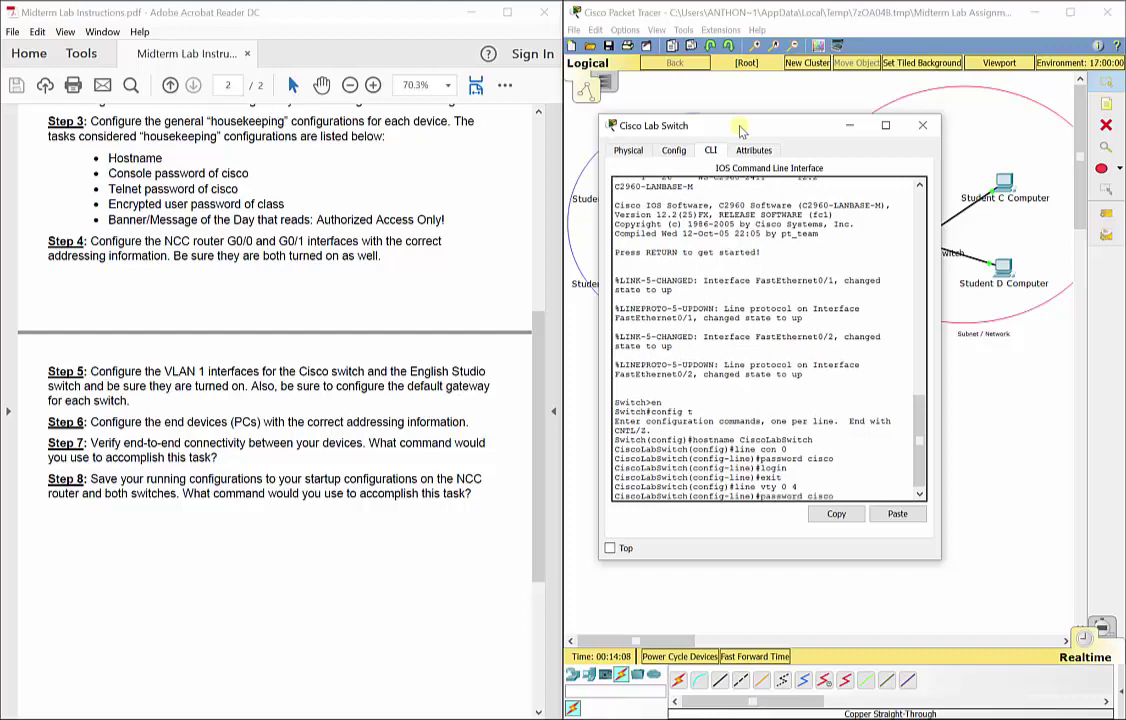
pyautogui.press('Return')
pyautogui.write('login')
pyautogui.press('Return')
pyautogui.write('ex')
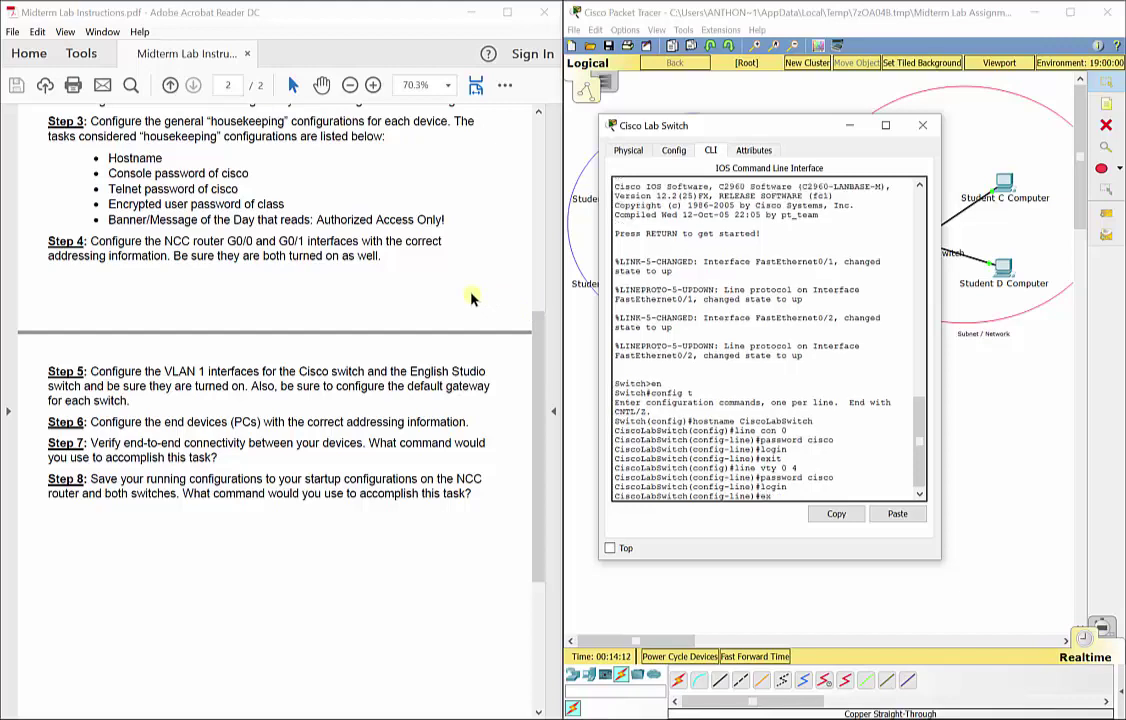
pyautogui.write('it')
pyautogui.press('Return')
# - Enable the password-encryption service on the Cisco Lab Switch and set its encrypted enable secret
pyautogui.write('service enr')
pyautogui.press('BackSpace')
pyautogui.press('BackSpace')
pyautogui.press('BackSpace')
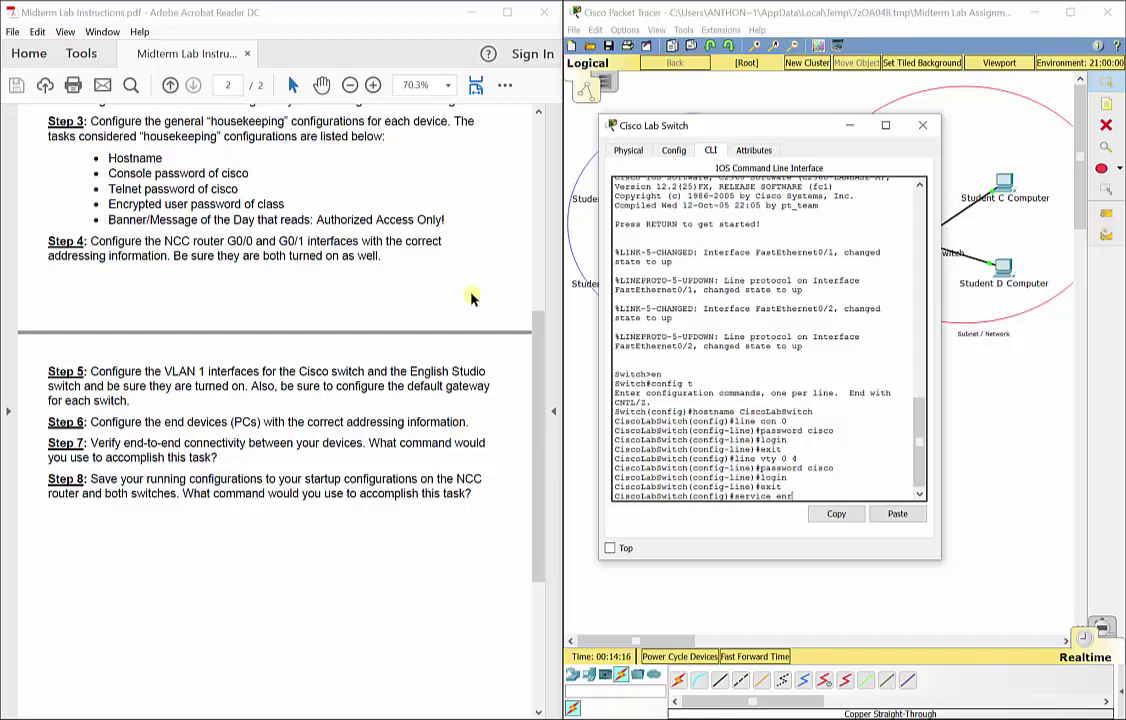
pyautogui.write('password-encryption')
pyautogui.press('Return')
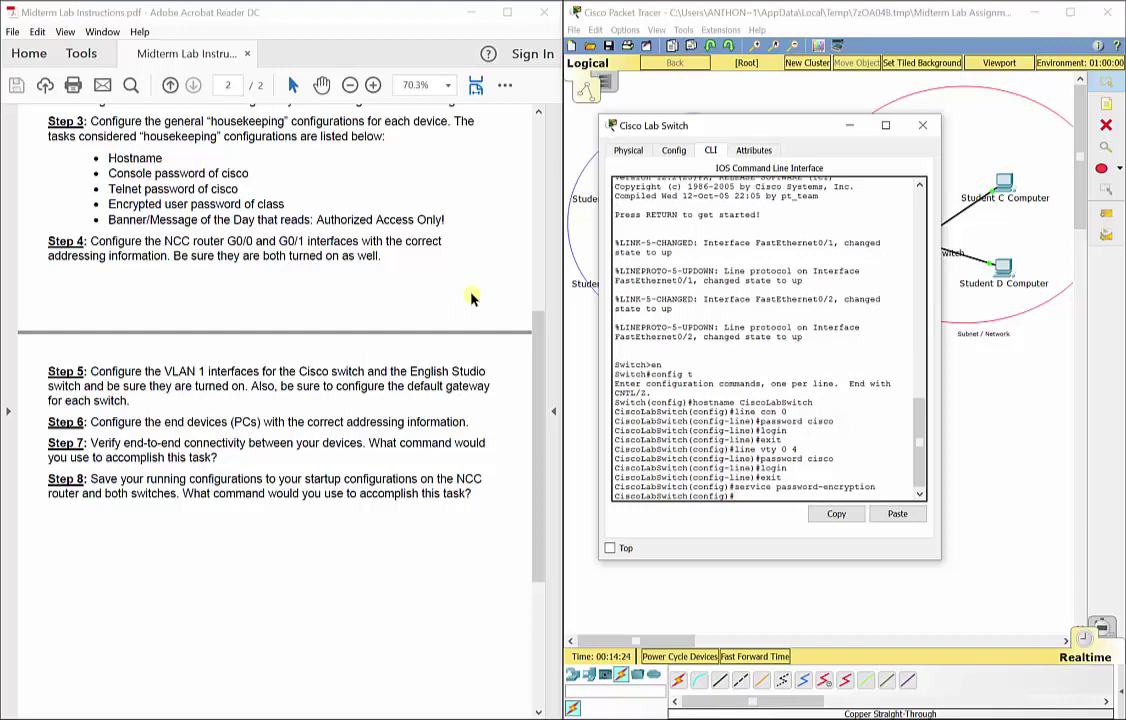
pyautogui.write('enable secret class')
pyautogui.press('Return')
# - Set the Cisco Lab Switch's message-of-the-day banner to "Authorized Access Only!" and close the switch's window
pyautogui.write('banner mot')
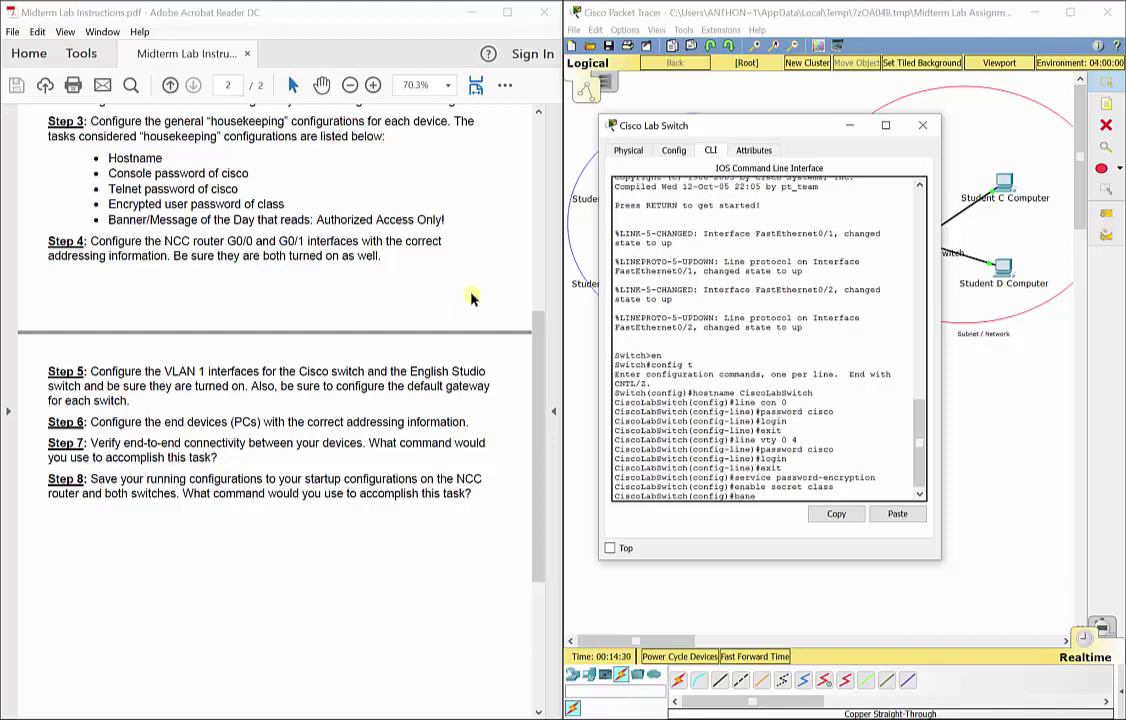
pyautogui.write('d "Authorized Access Only!')
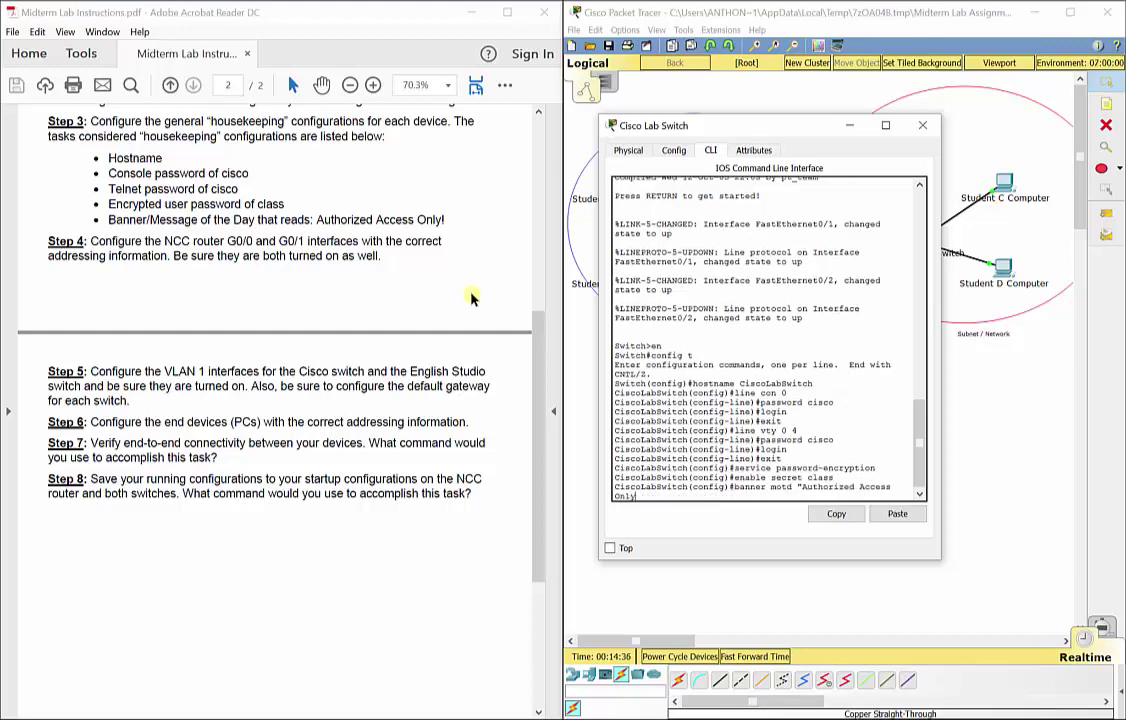
pyautogui.write('"')
pyautogui.press('Return')
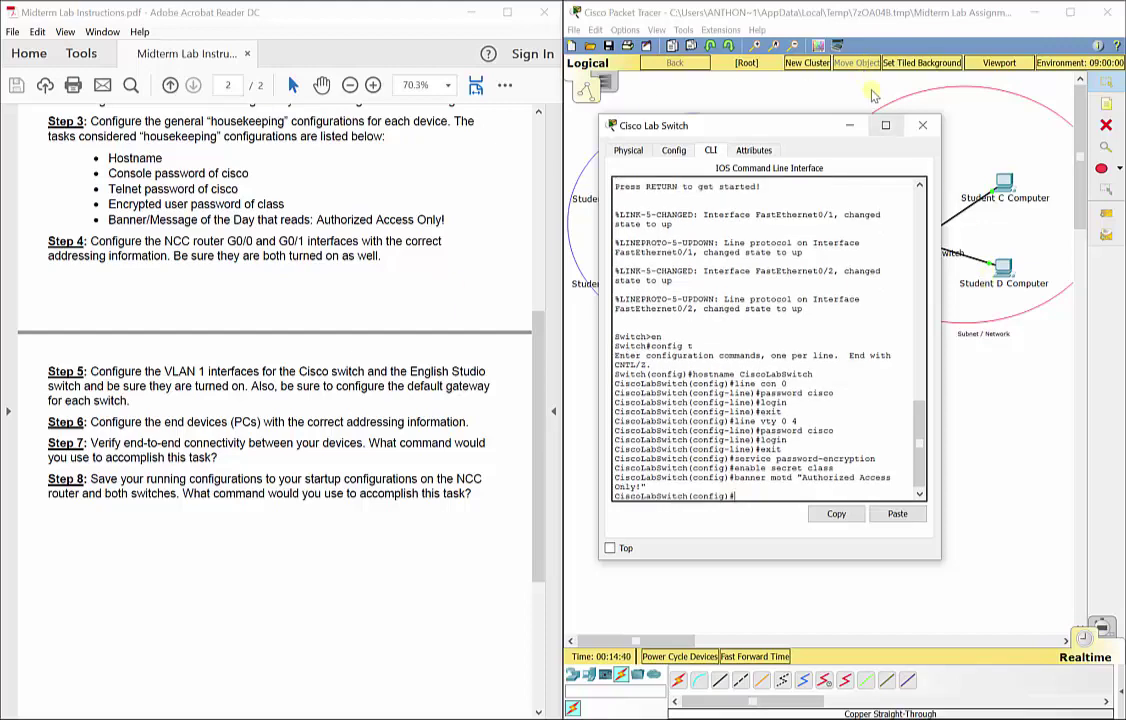
pyautogui.click(922, 125)
# - Open the English Studio Switch's command-line interface and place its window beside the instructions
pyautogui.click(903, 242)
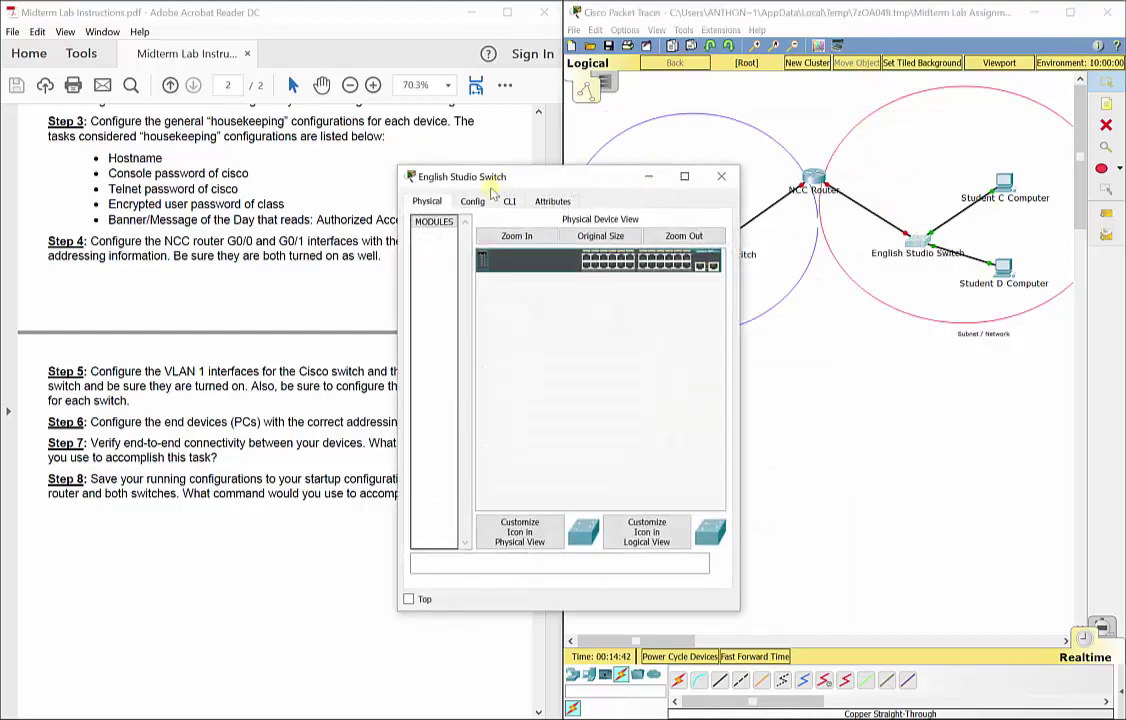
pyautogui.click(509, 201)
pyautogui.moveTo(572, 168); pyautogui.dragTo(773, 129)
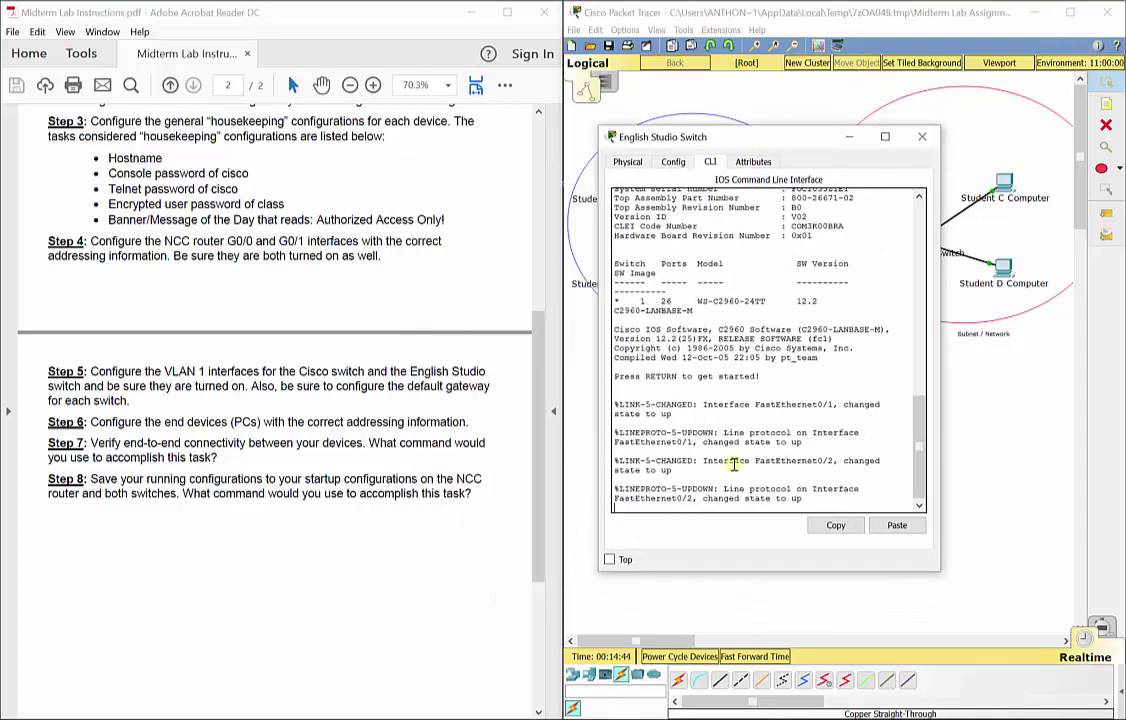
# - Enter global configuration mode on the English Studio Switch and set its hostname to EnglishStudioSwitch
pyautogui.press('Return')
pyautogui.write('en')
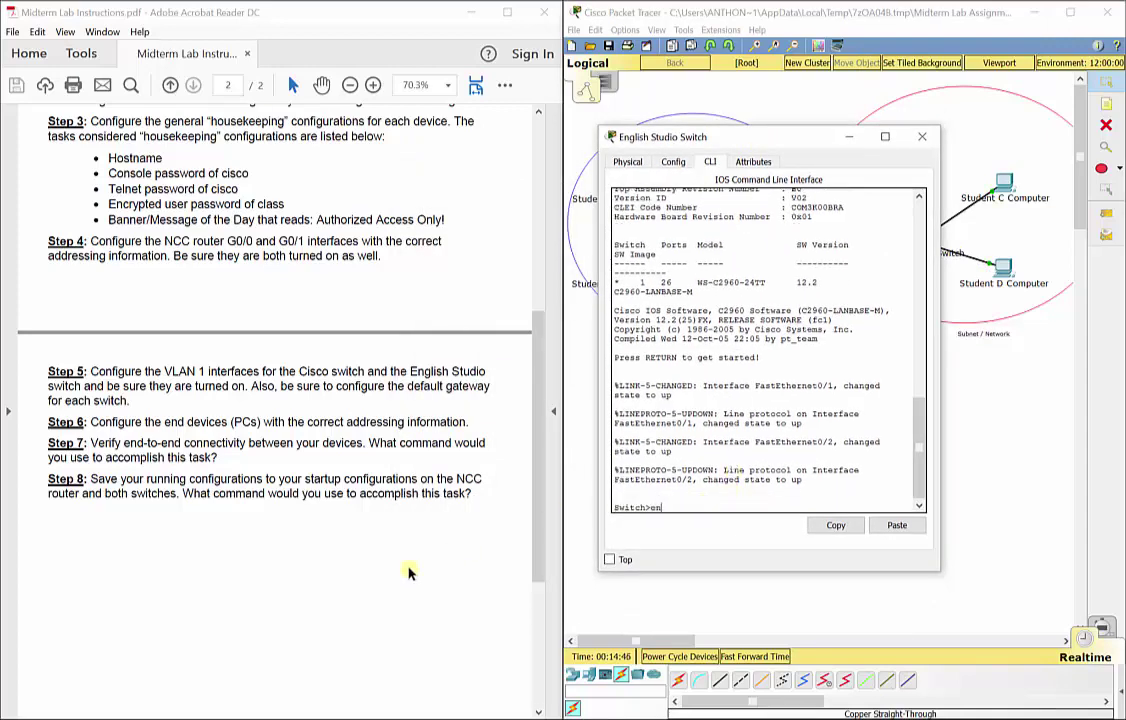
pyautogui.press('Return')
pyautogui.write('config t')
pyautogui.press('Return')
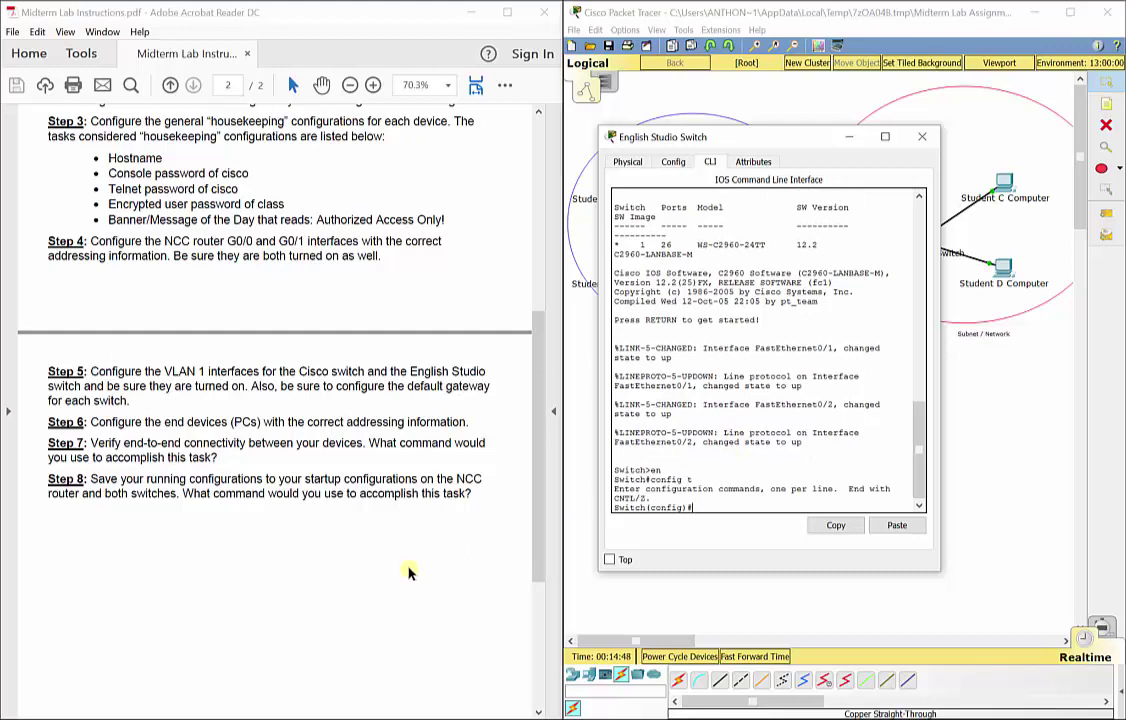
pyautogui.write('hostname EnglishStudio')
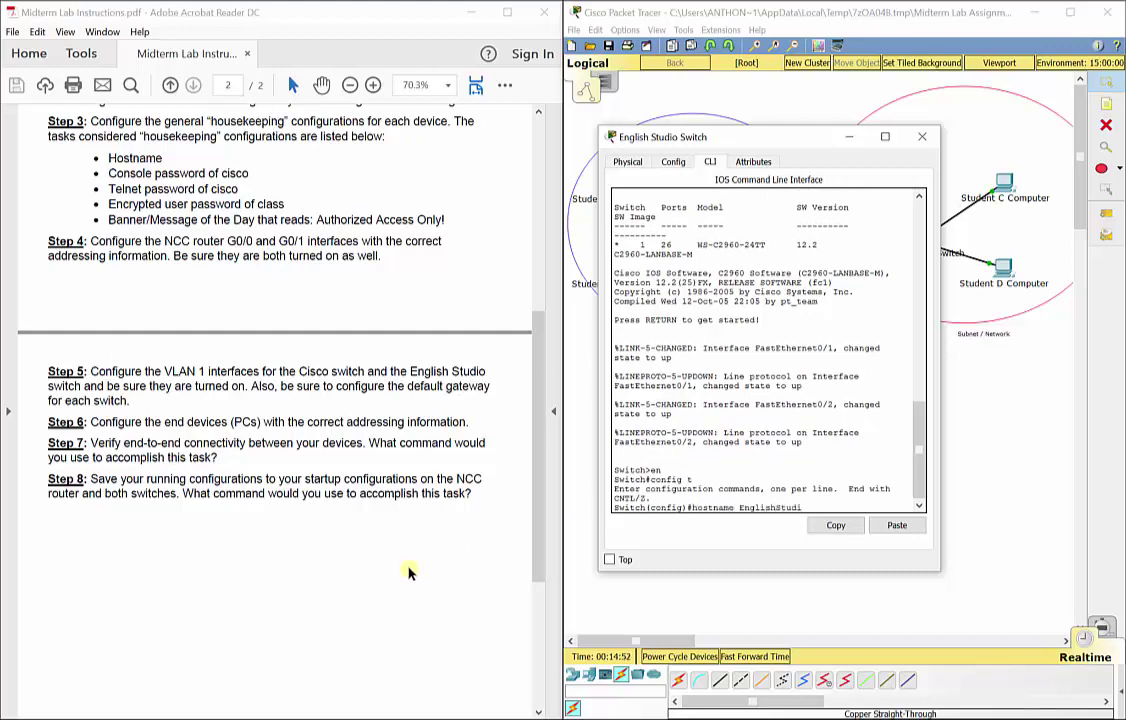
pyautogui.write('Switch')
pyautogui.press('Return')
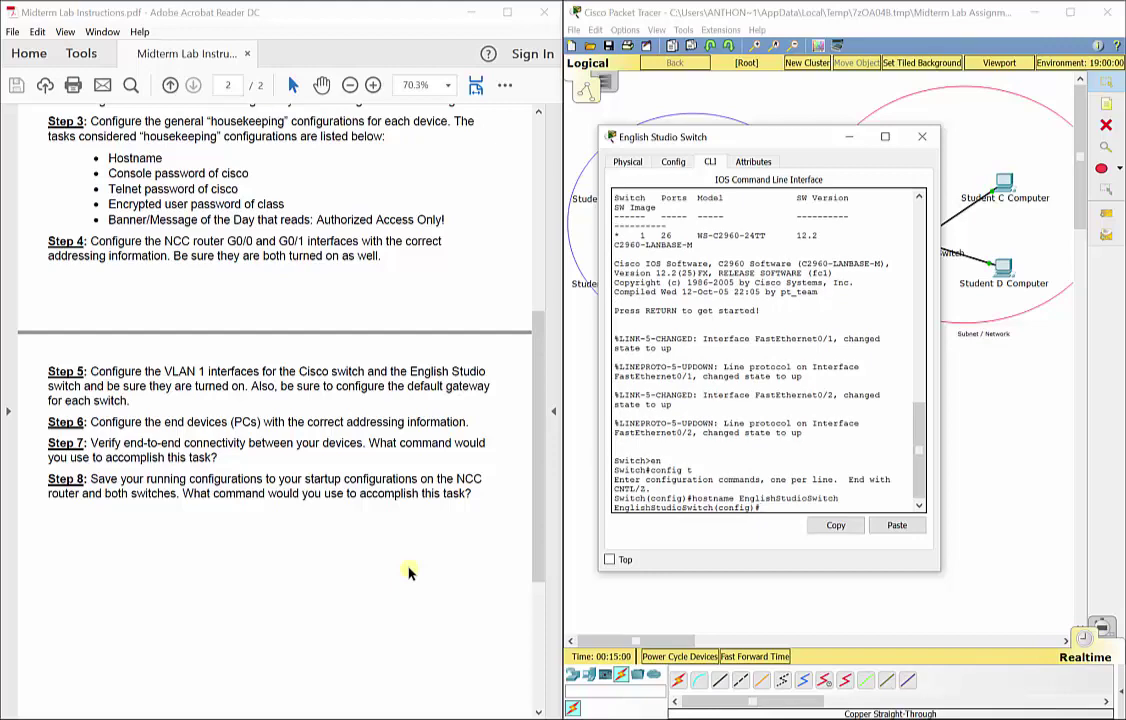
# - Configure the English Studio Switch's console line 0 with the console password and require login, returning to global configuration mode
pyautogui.write('line con 0')
pyautogui.press('Return')
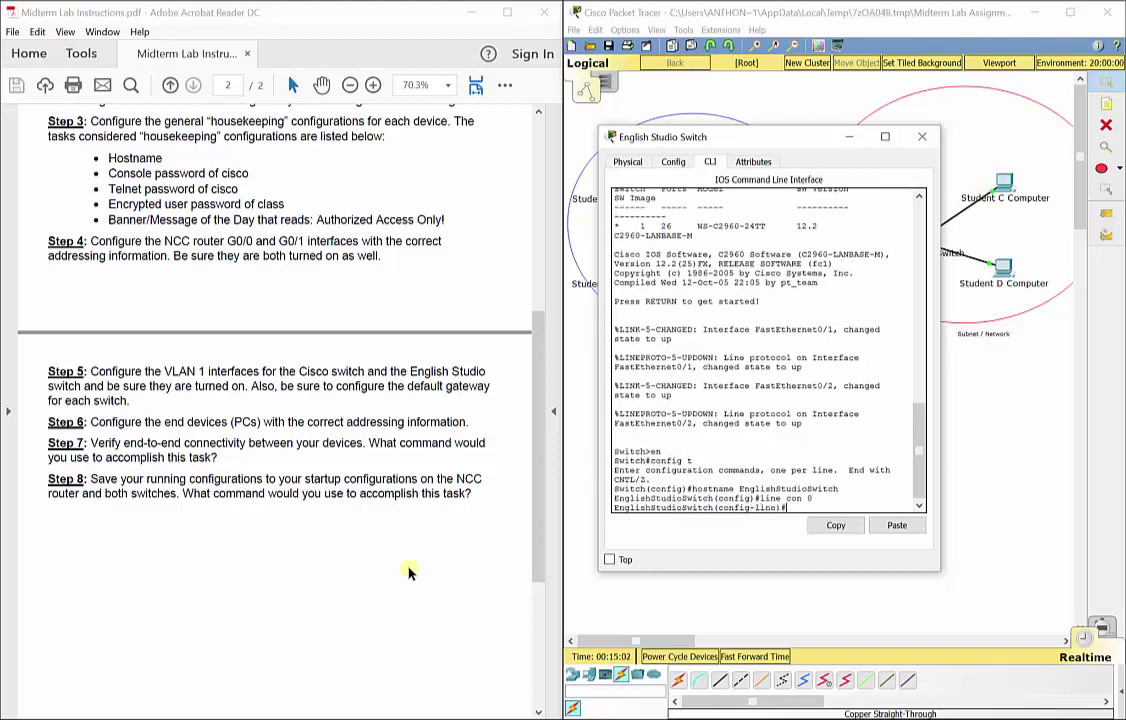
pyautogui.write('password cisco')
pyautogui.press('Return')
pyautogui.write('login')
pyautogui.press('Return')
pyautogui.write('exit')
pyautogui.press('Return')
# - Configure the English Studio Switch's vty lines 0 4 with the Telnet password and login, returning to global configuration mode
pyautogui.write('line vty 0 4')
pyautogui.press('Return')
pyautogui.write('line)#password cisco')
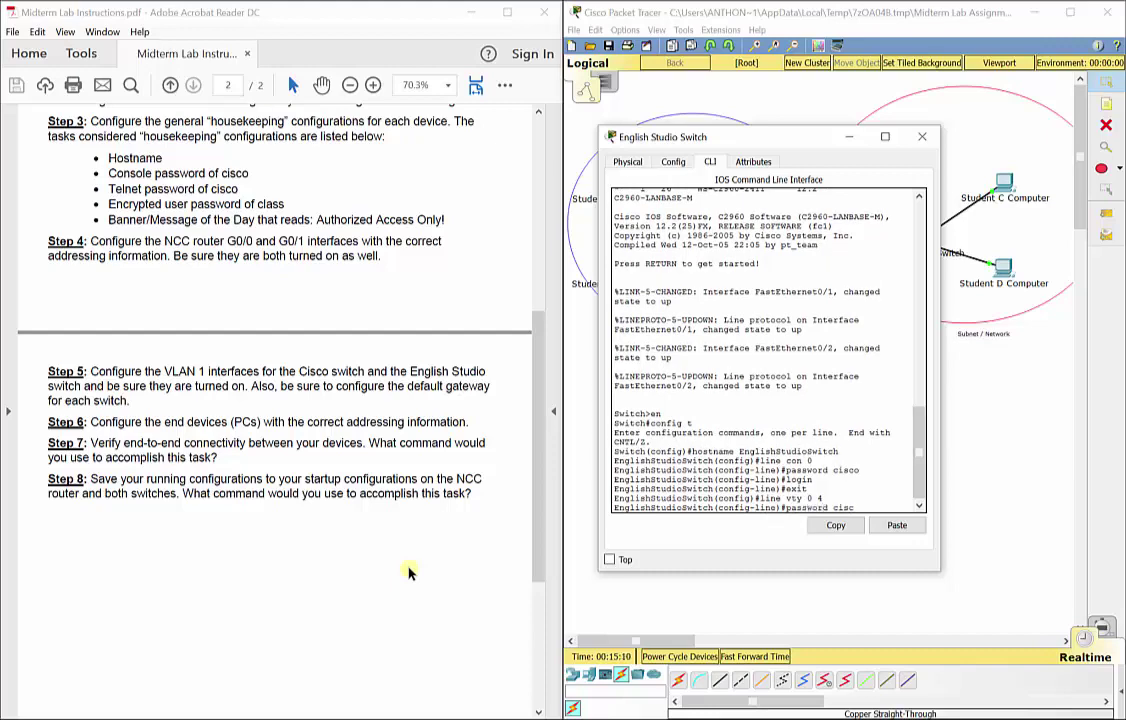
pyautogui.press('Return')
pyautogui.write('login')
pyautogui.press('Return')
pyautogui.write('exit')
pyautogui.press('Return')
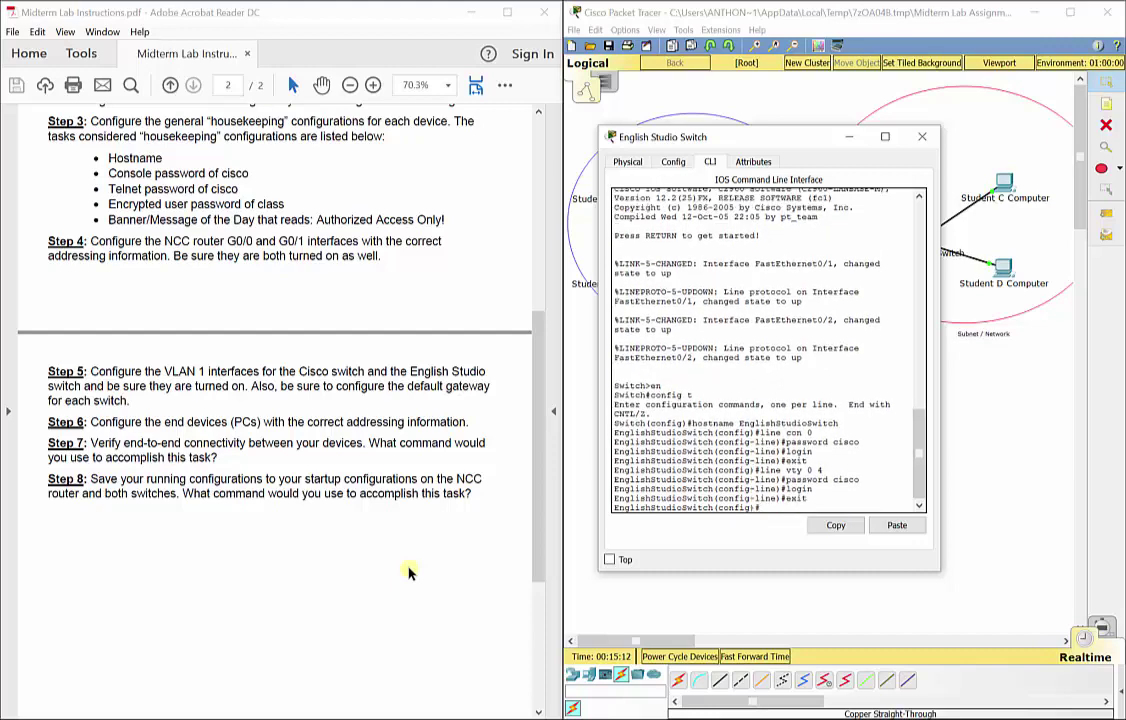
# - Set the English Studio Switch's encrypted enable secret and turn on the password-encryption service
pyautogui.write('enable ser')
pyautogui.write('ret class')
pyautogui.press('Return')
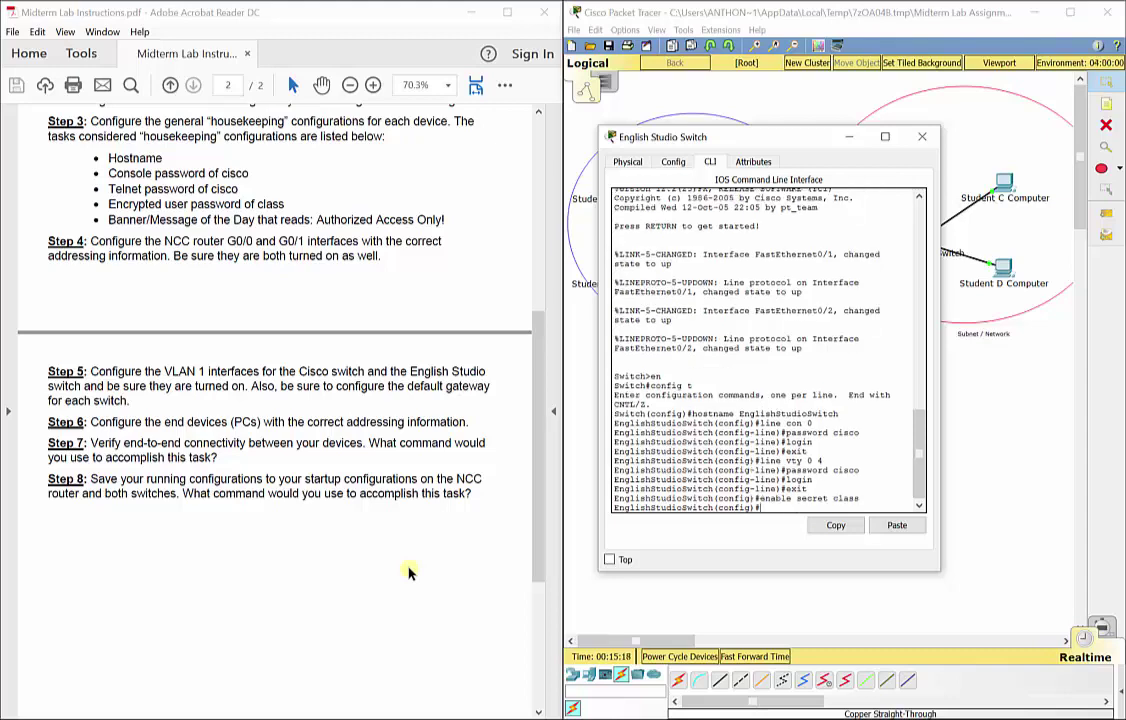
pyautogui.write('service password-encrpyption')
pyautogui.press('Return')
# - Set the English Studio Switch's message-of-the-day banner to "Authorized Access Only!" and close the switch's window
pyautogui.write('banner motd')
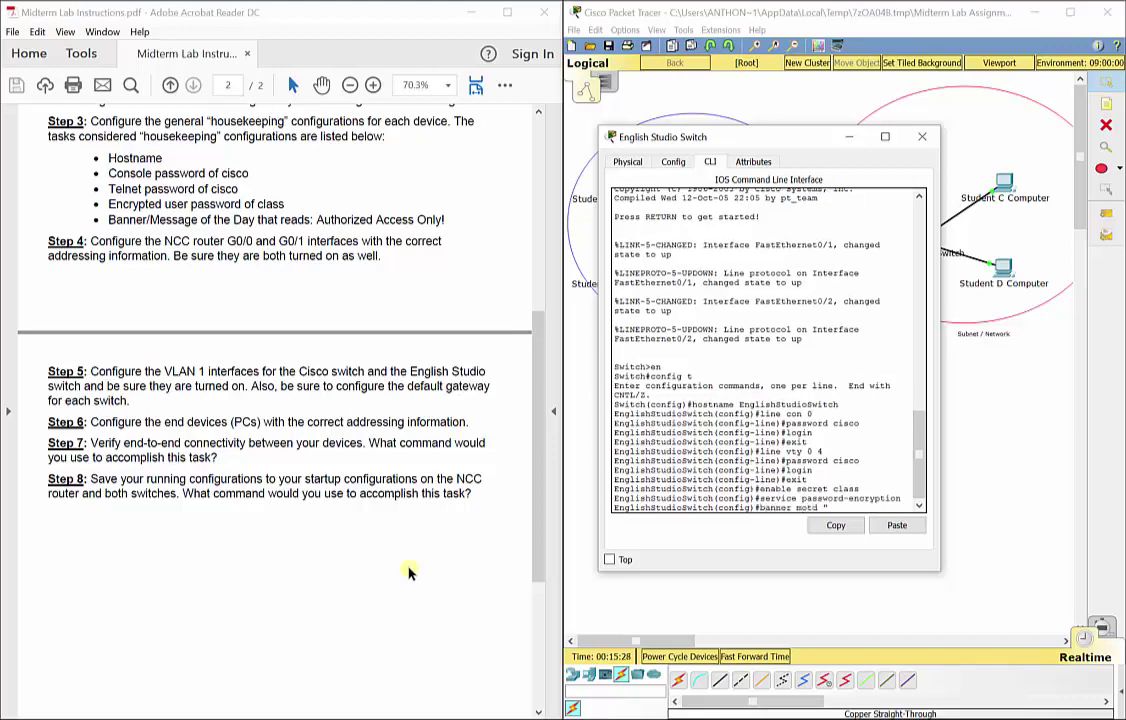
pyautogui.write(' "Authorized Access')
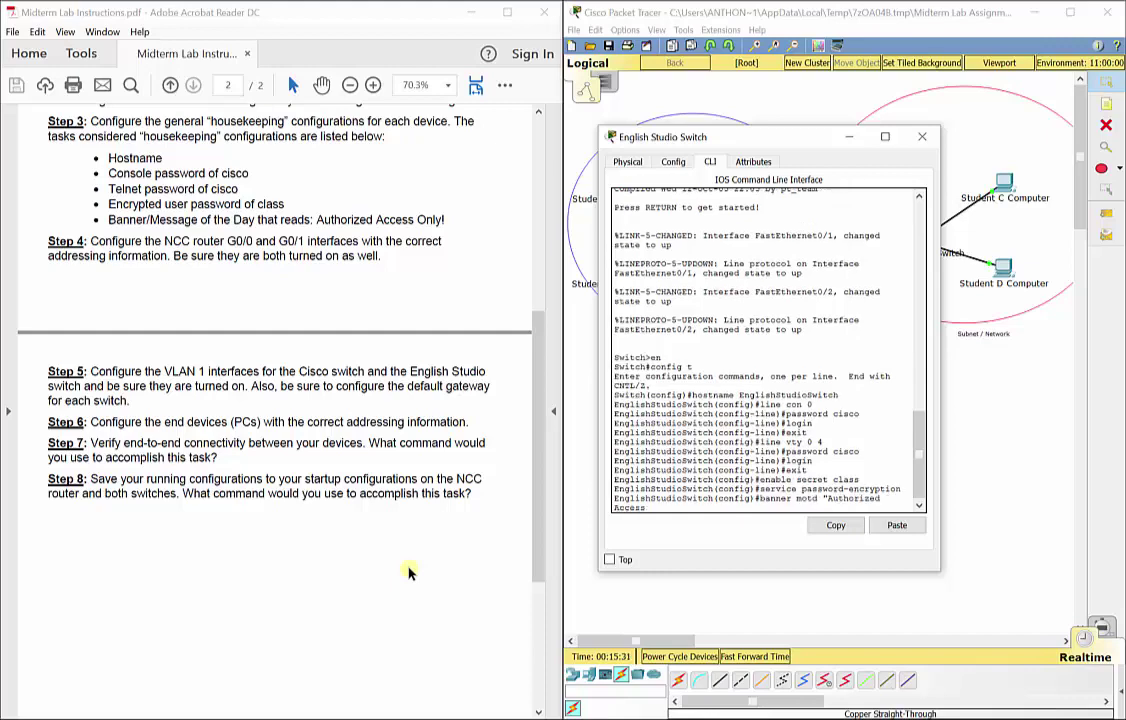
pyautogui.write(' Only!"')
pyautogui.press('Return')
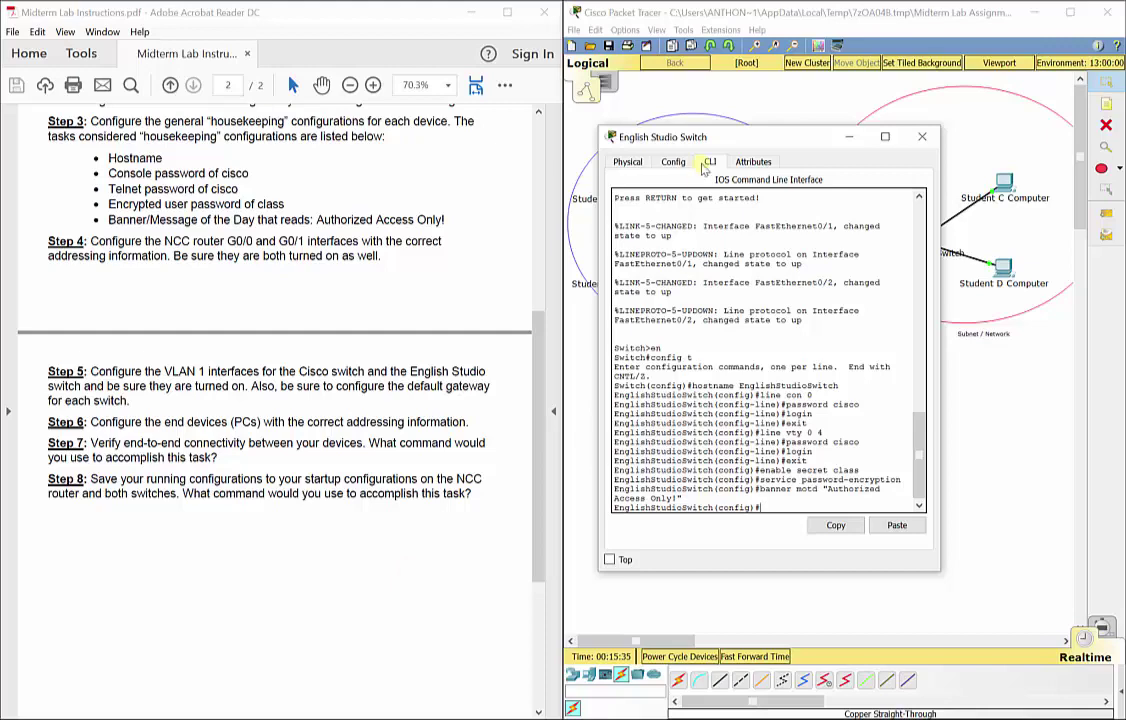
pyautogui.click(919, 140)
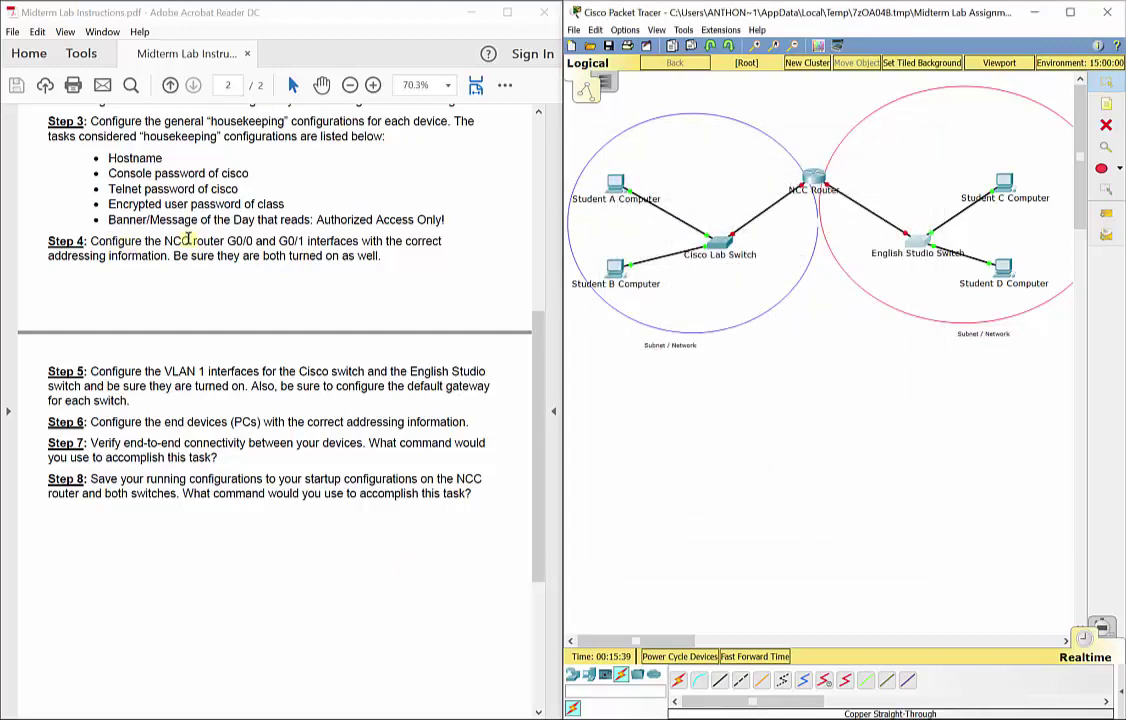
# - Open the NCC Router's command-line interface beside the instructions and highlight the NCC G 0/0 entries in the addressing table
pyautogui.click(814, 179)
pyautogui.moveTo(450, 198); pyautogui.dragTo(814, 168)
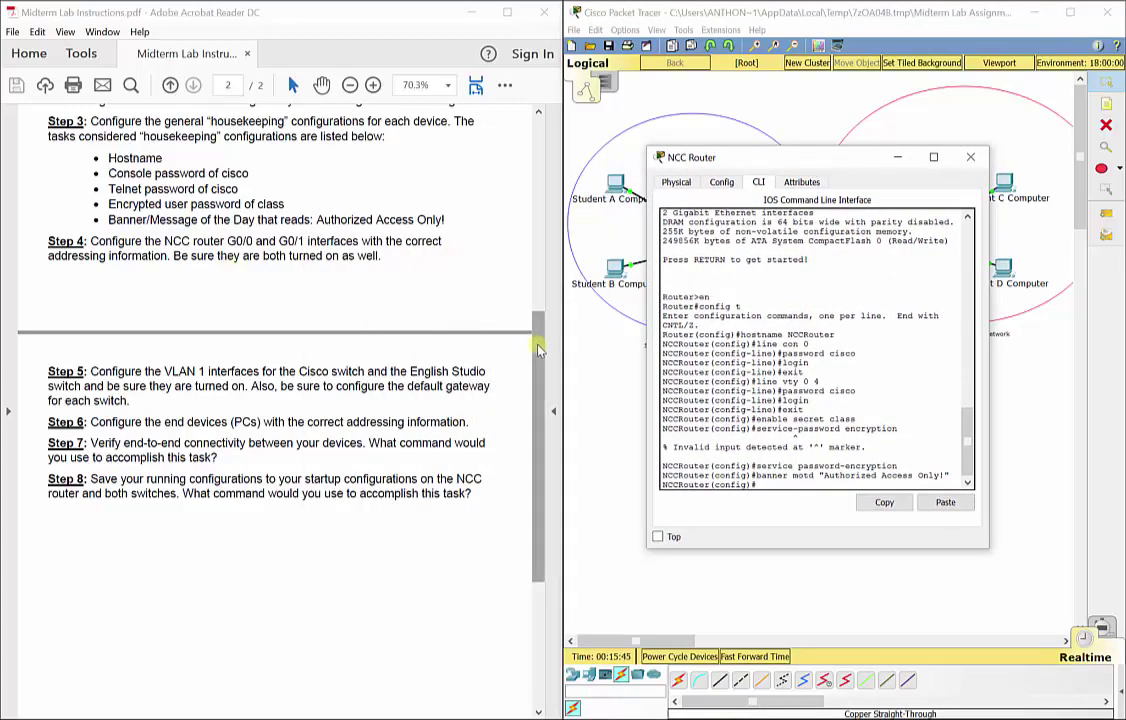
pyautogui.scroll(10, 538, 347)
pyautogui.moveTo(134, 203); pyautogui.dragTo(381, 204)
pyautogui.click(683, 440)
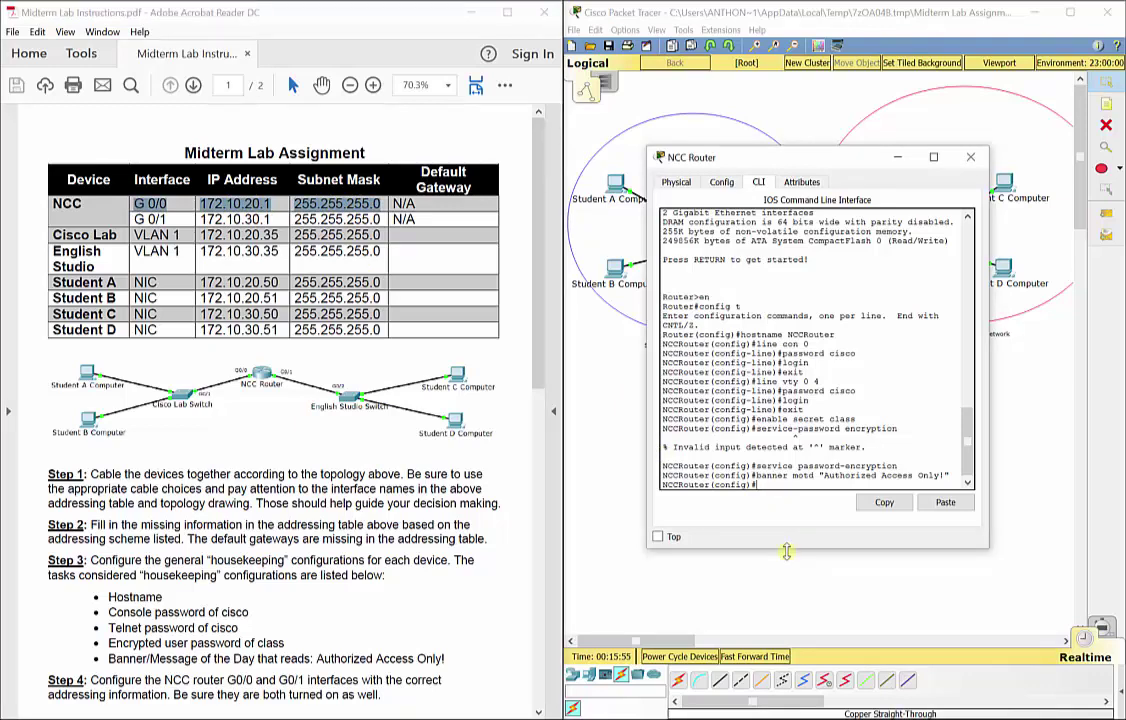
# - Assign the router's g0/0 interface the IP address 172.10.20.1 with subnet mask 255.255.255.0
pyautogui.write('int g0/0')
pyautogui.press('Return')
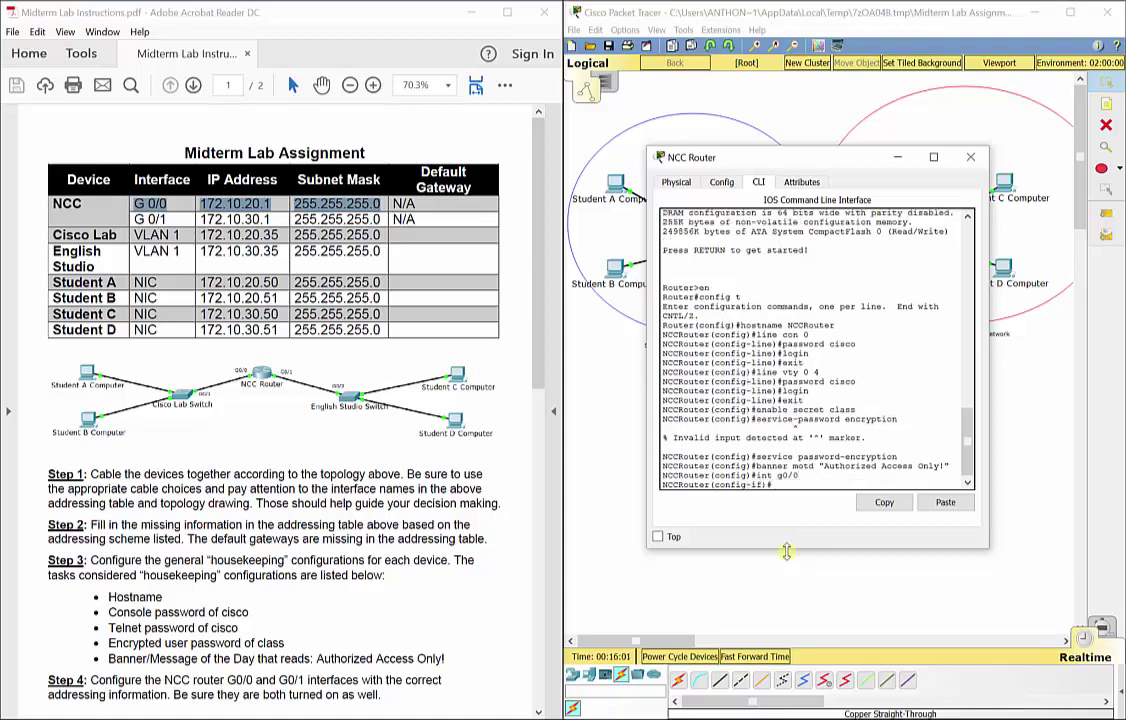
pyautogui.write('ip add 172.10.20.1 255.255.255.0')
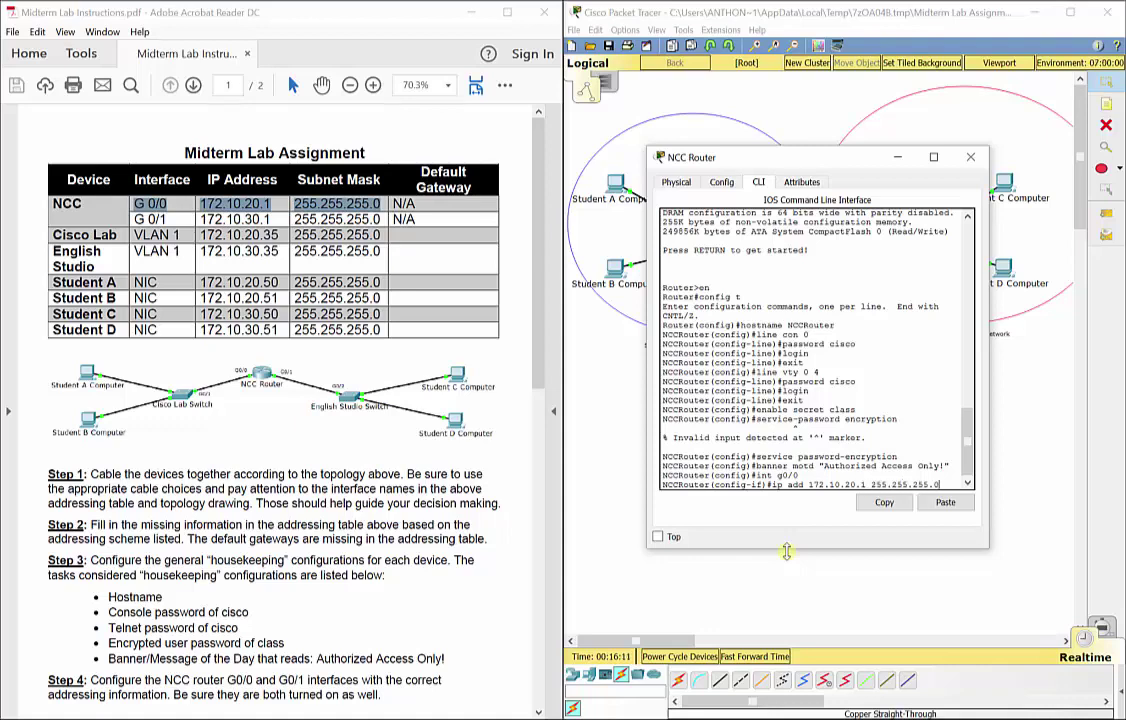
pyautogui.press('Return')
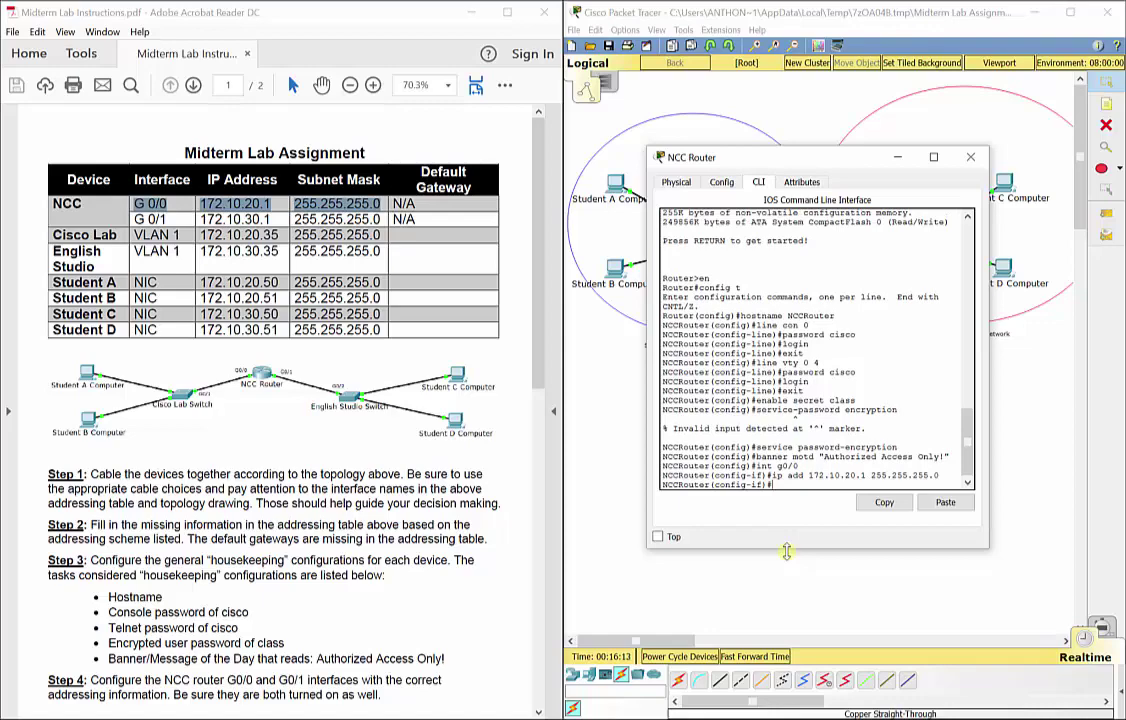
# - Check the topology behind the router's window and give interface g0/0 the description "Cisco Lab Subnet"
pyautogui.moveTo(786, 163); pyautogui.dragTo(558, 150)
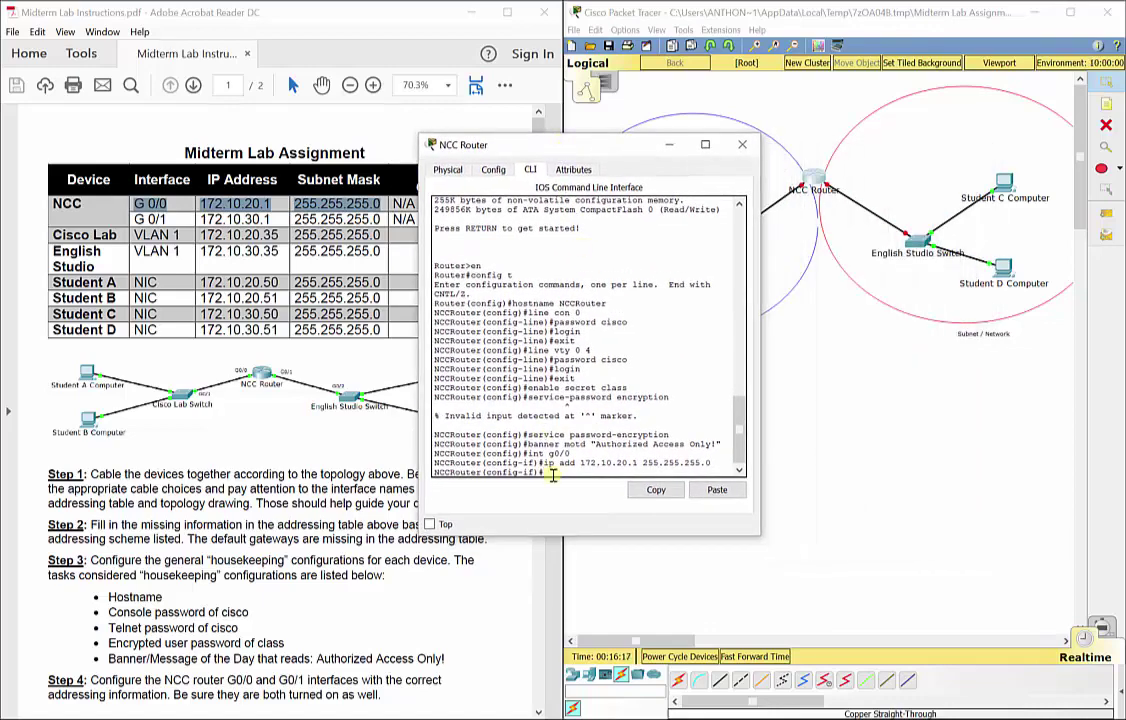
pyautogui.write('description')
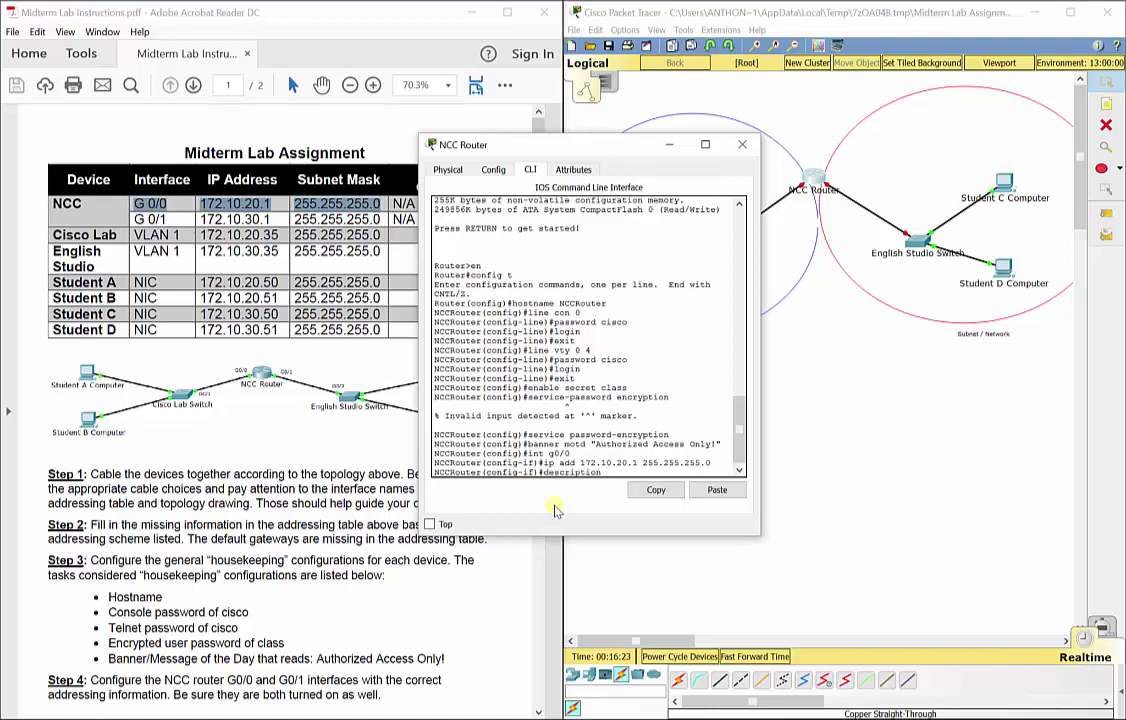
pyautogui.write(' Cisco Lab Subnet')
pyautogui.press('Return')
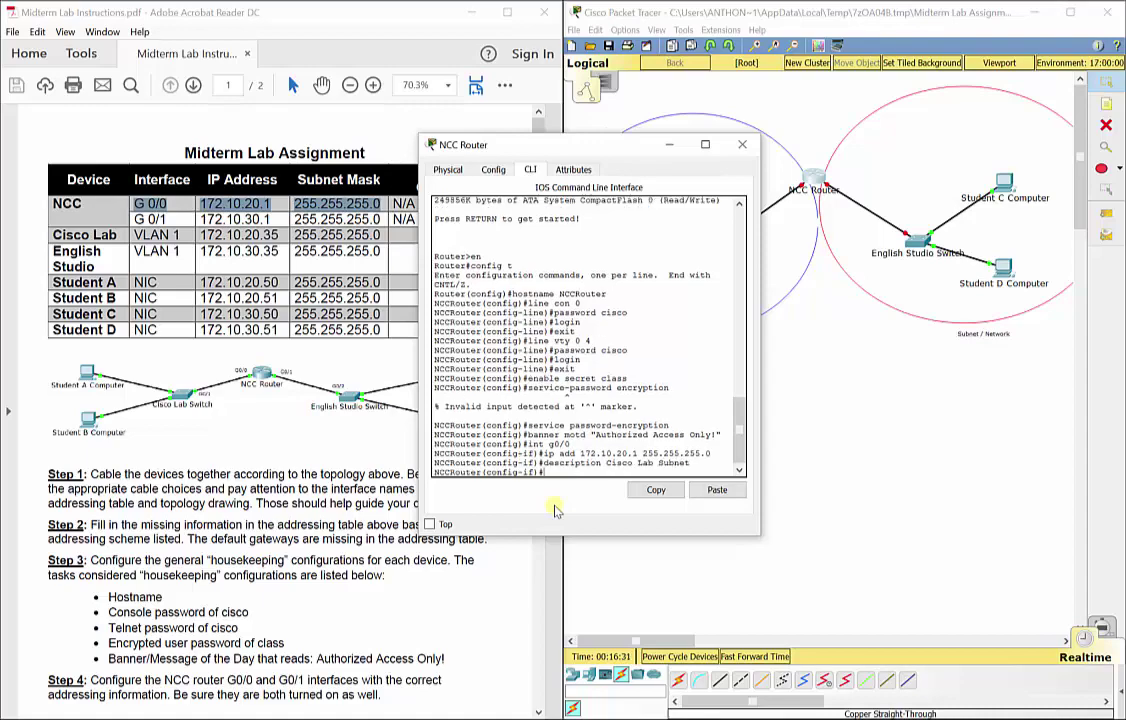
# - Move the router's window off the instructions, enable interface g0/0 with no shut, and return to global configuration mode
pyautogui.moveTo(480, 144); pyautogui.dragTo(777, 162)
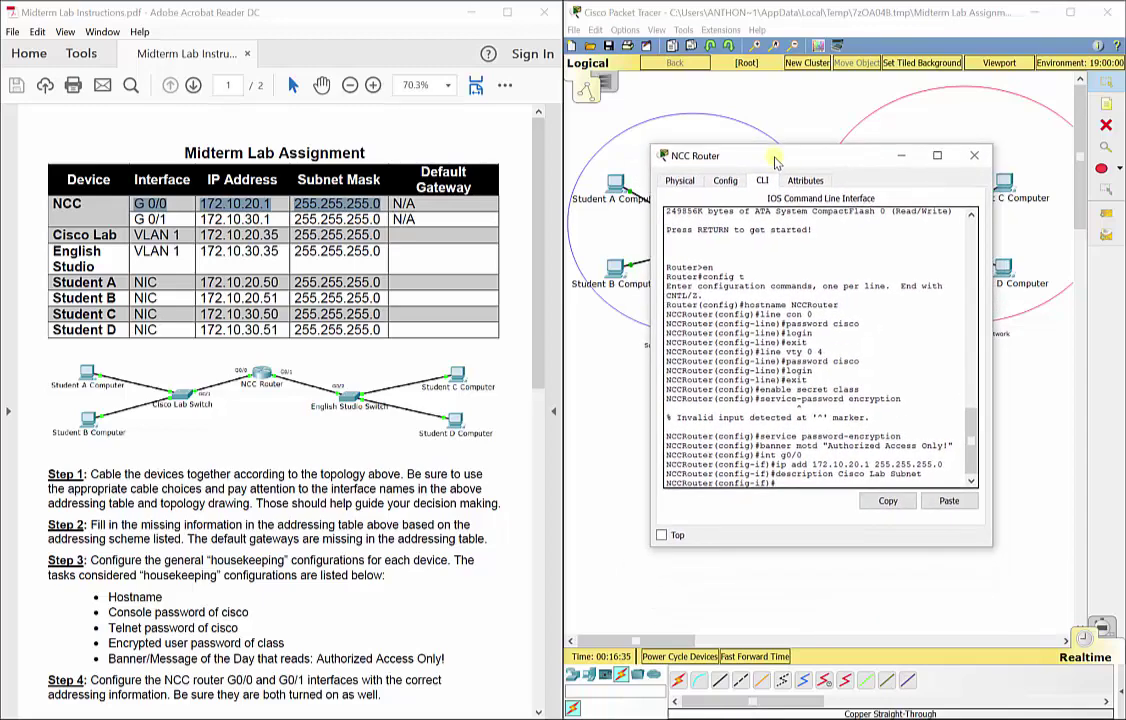
pyautogui.write('no shut')
pyautogui.press('Return')
pyautogui.write('exit')
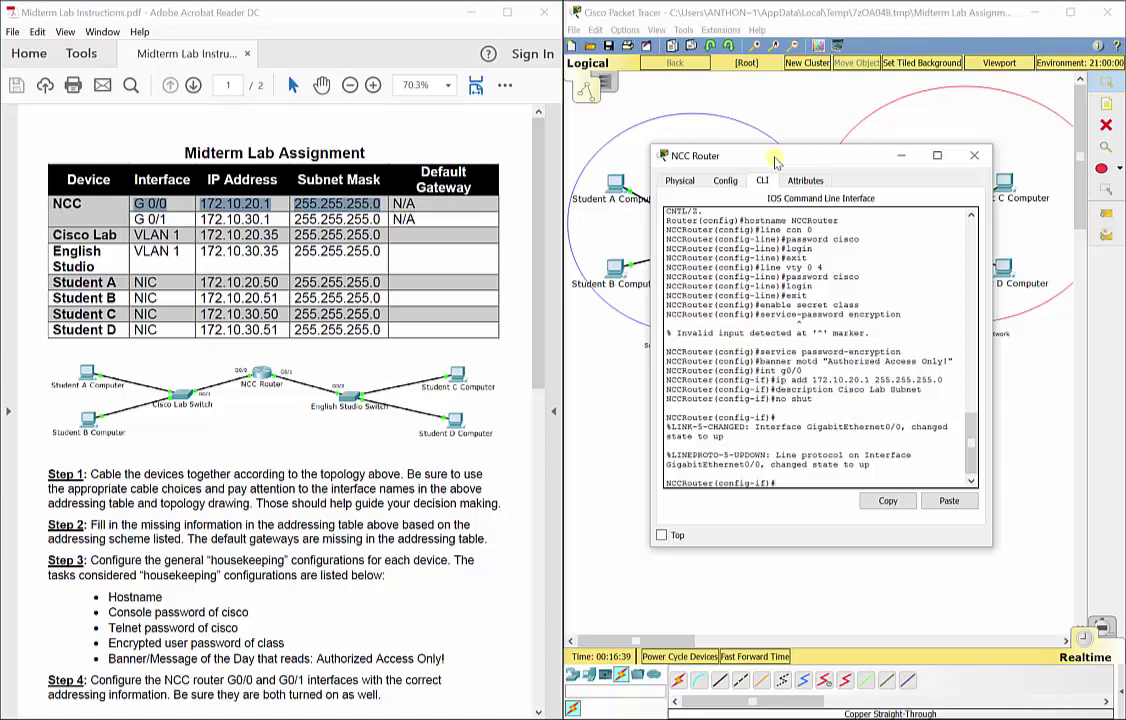
pyautogui.press('Return')
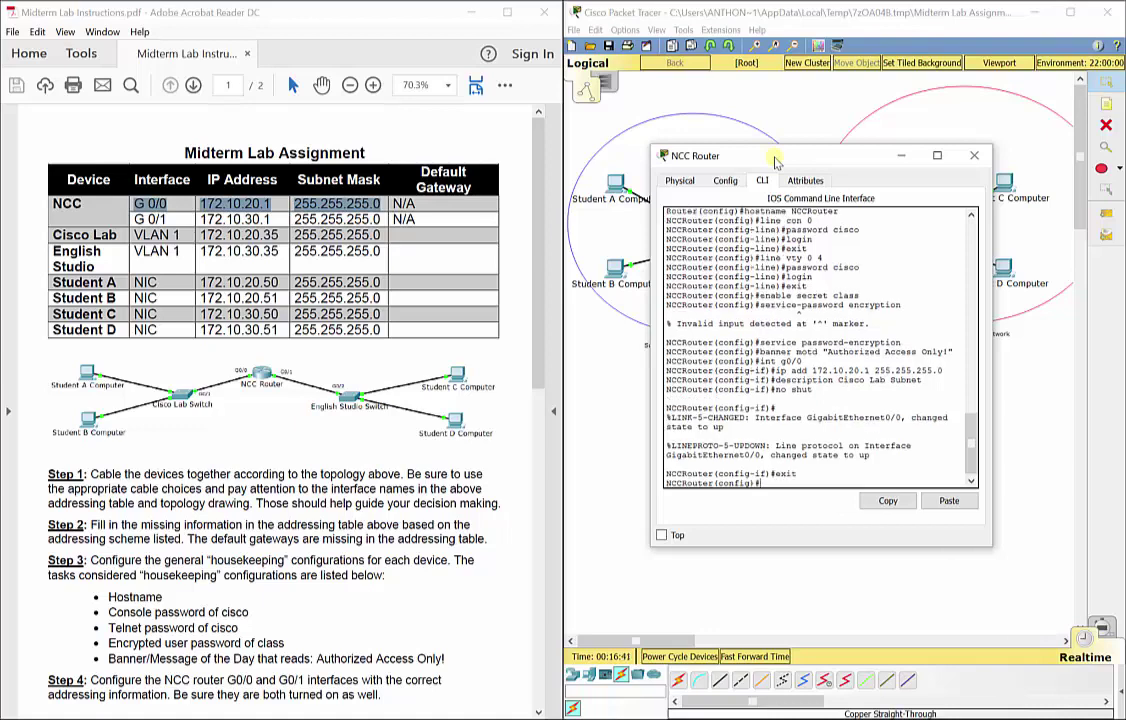
# - Highlight the NCC G 0/1 entries in the addressing table and assign interface g0/1 the address 172.10.30.1 with mask 255.255.255.0
pyautogui.doubleClick(152, 219)
pyautogui.doubleClick(396, 204)
pyautogui.moveTo(381, 220); pyautogui.dragTo(133, 220)
pyautogui.hotkey('alt', 'Tab')
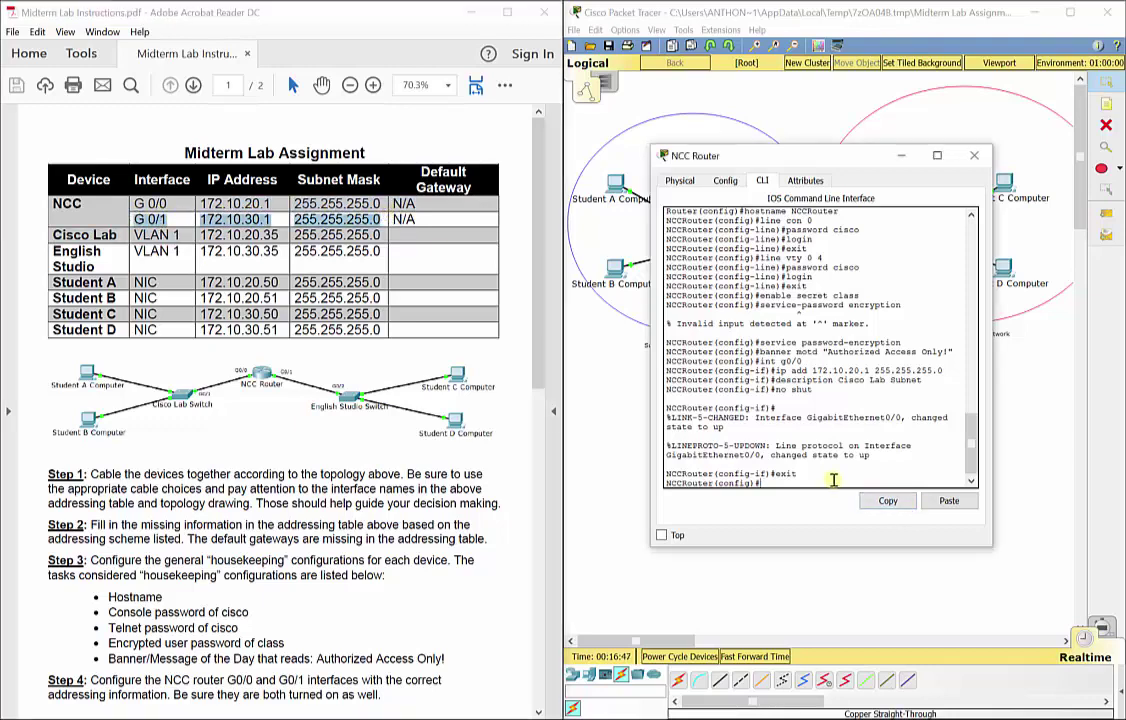
pyautogui.write('int g0/1')
pyautogui.press('Return')
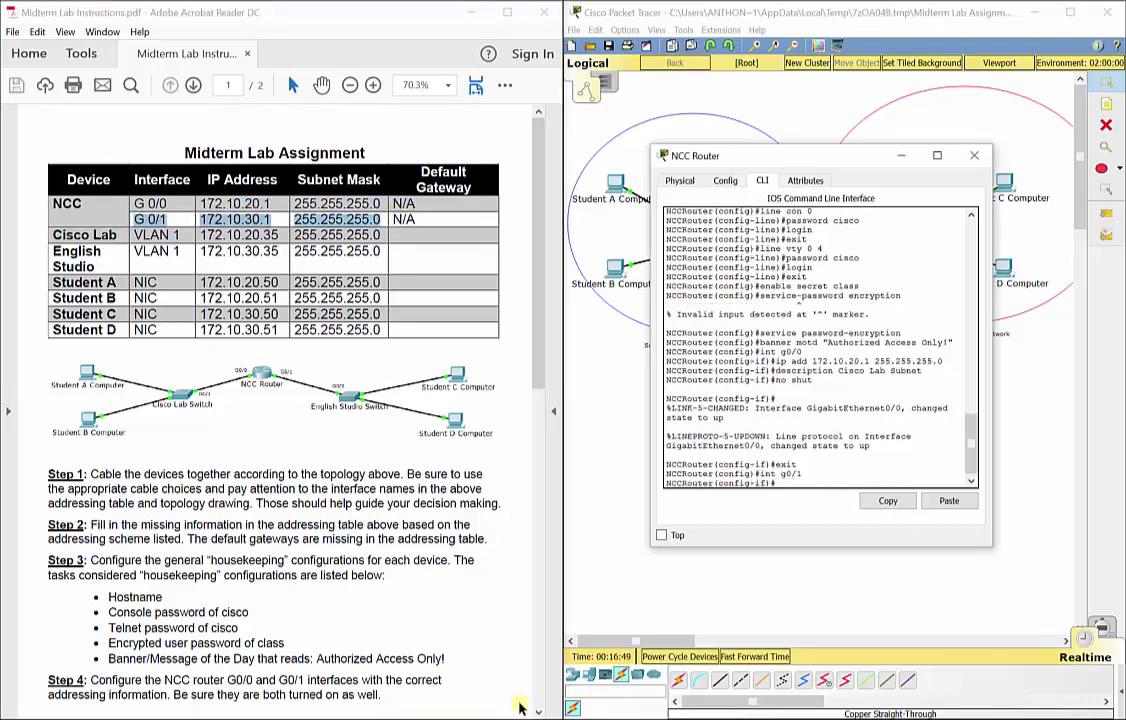
pyautogui.write('ip add 172.10.30.1 255.255.255.0')
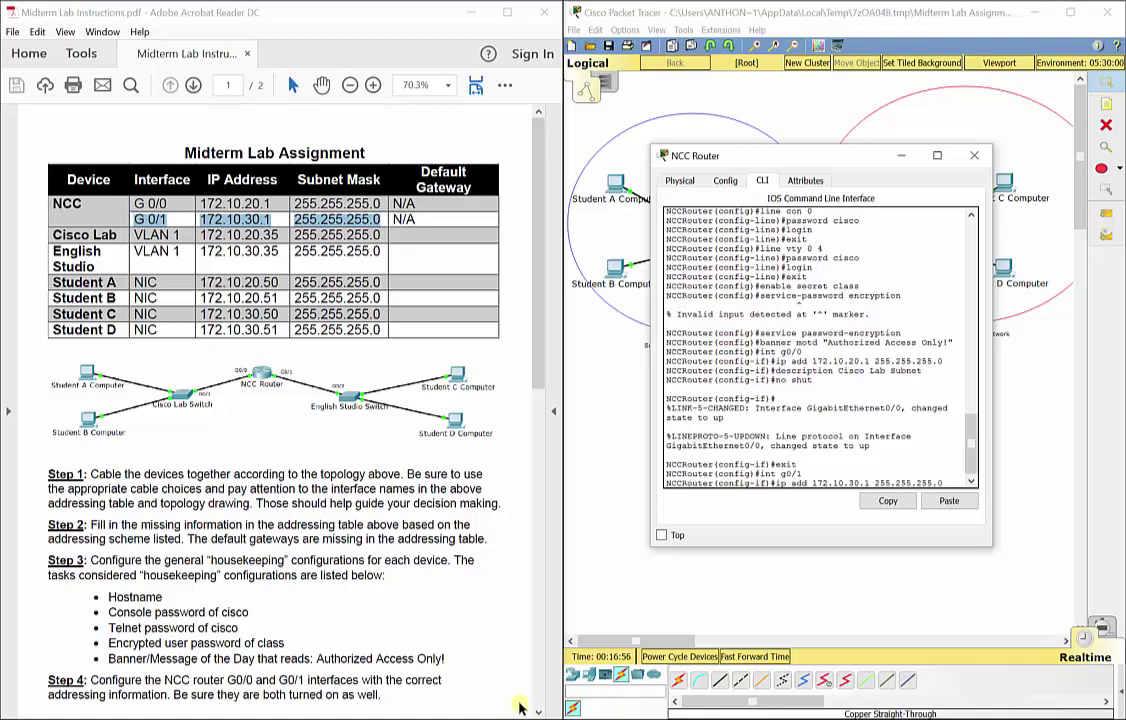
pyautogui.press('Return')
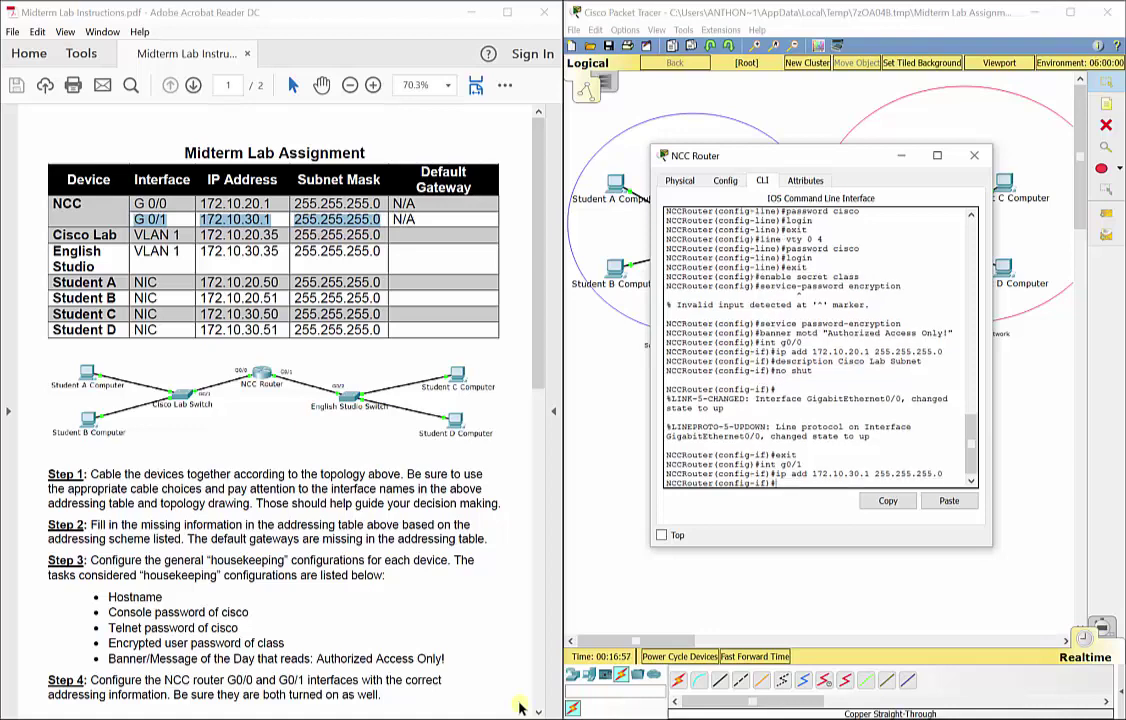
# - Give router interface g0/1 the description "English Studio Subnet", enable it with no shut, and close the router's window
pyautogui.write('description English St')
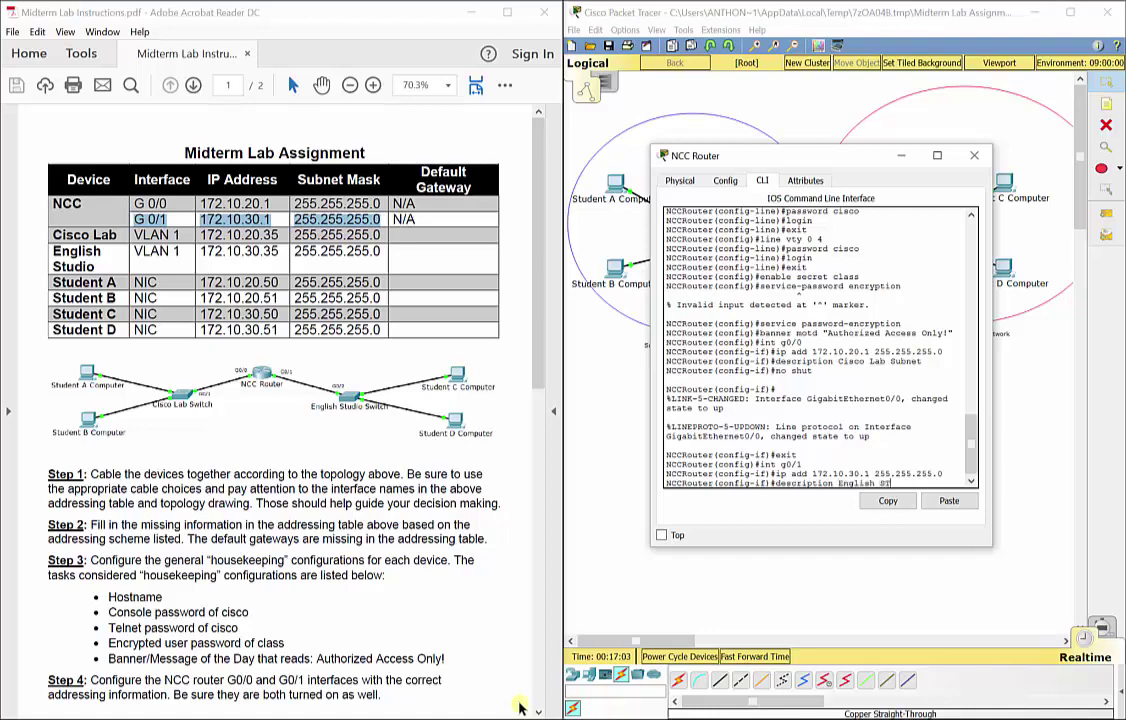
pyautogui.write('udio Subnet')
pyautogui.press('Return')
pyautogui.write('no shut')
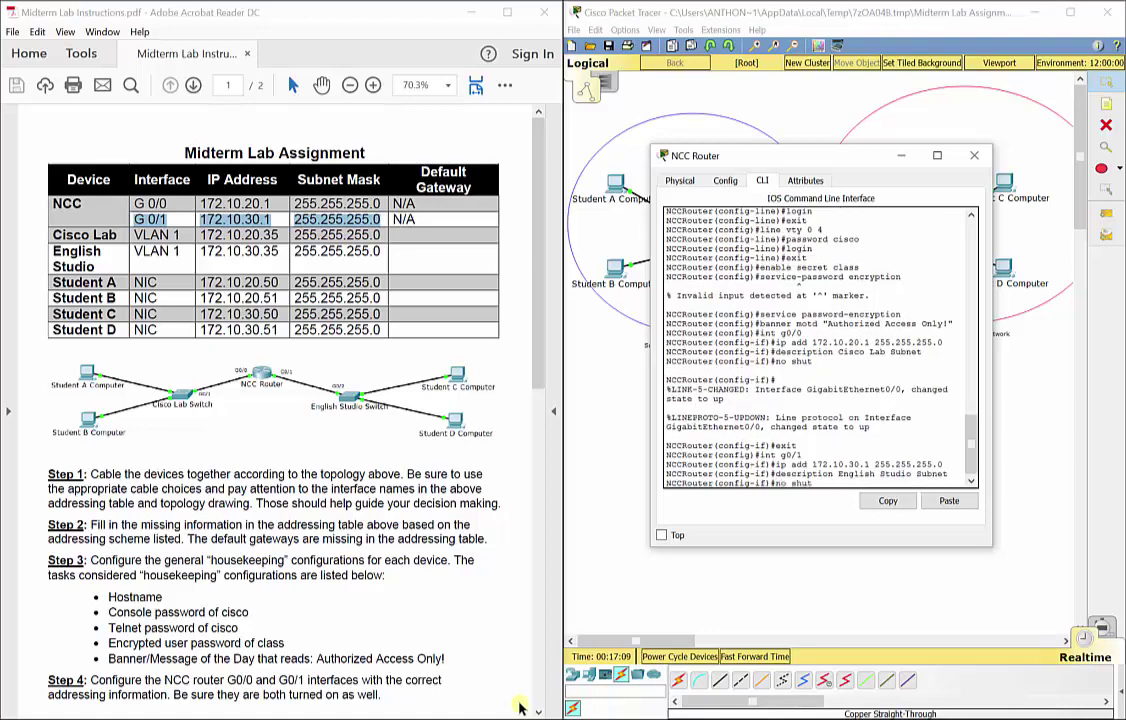
pyautogui.press('Return')
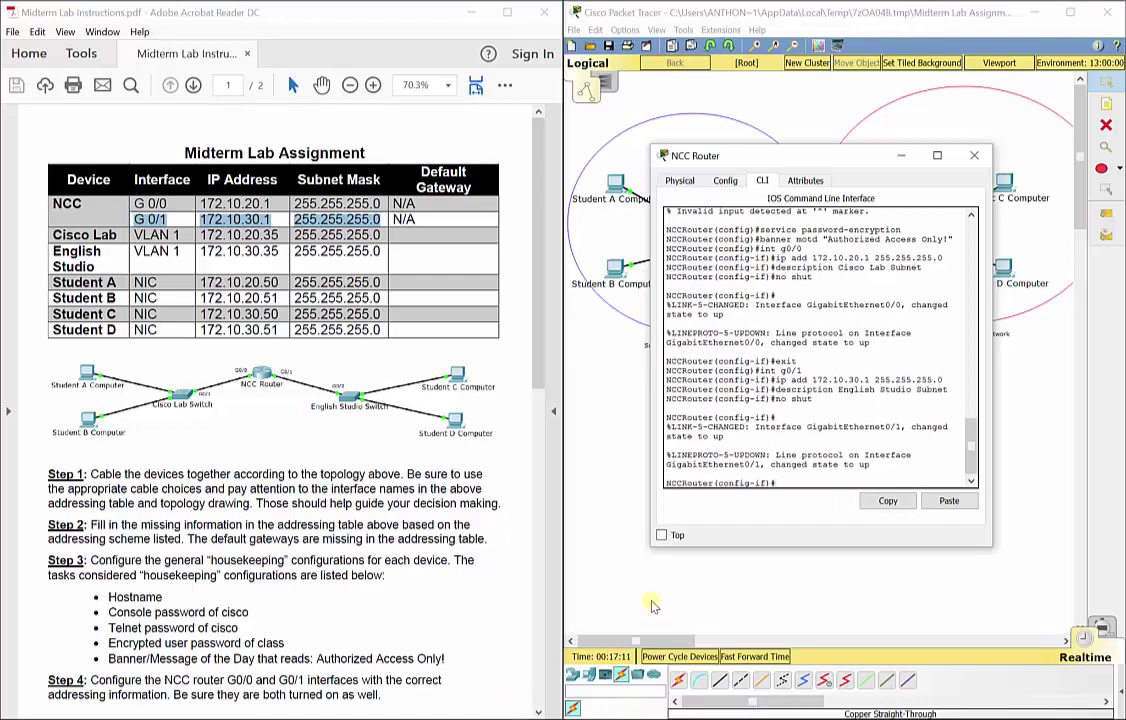
pyautogui.click(978, 157)
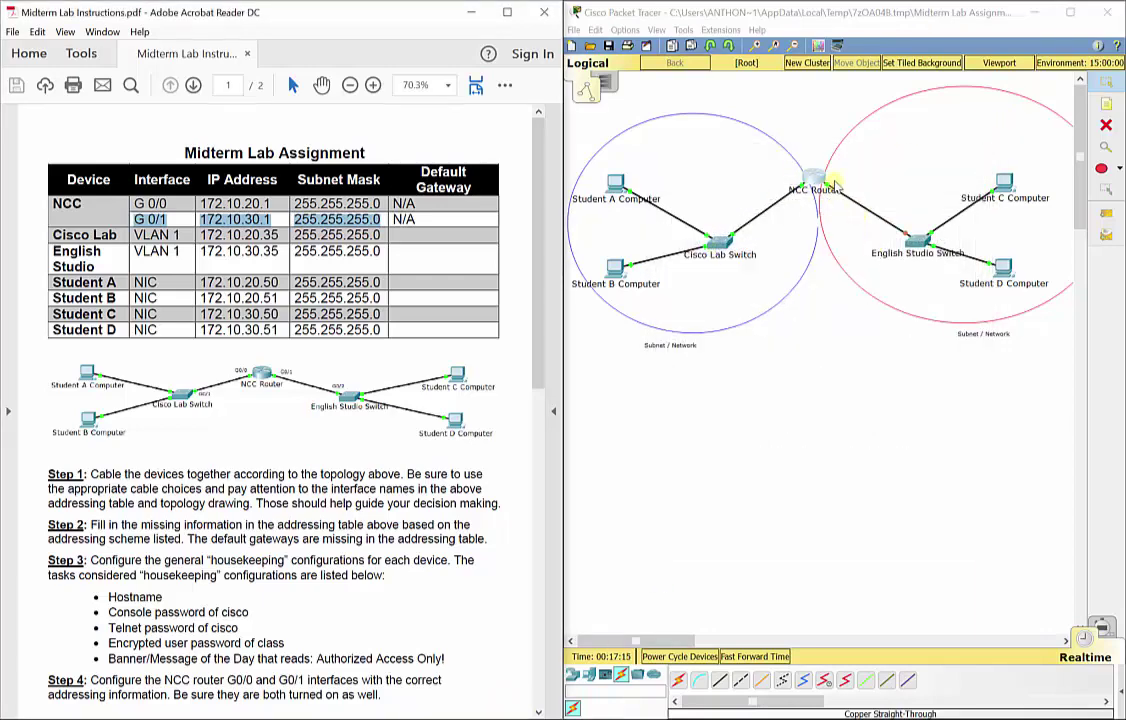
# - Read Step 5 of the instructions, open the Cisco Lab Switch's command line, and highlight its VLAN 1 entries in the addressing table
pyautogui.moveTo(540, 204); pyautogui.dragTo(540, 370)
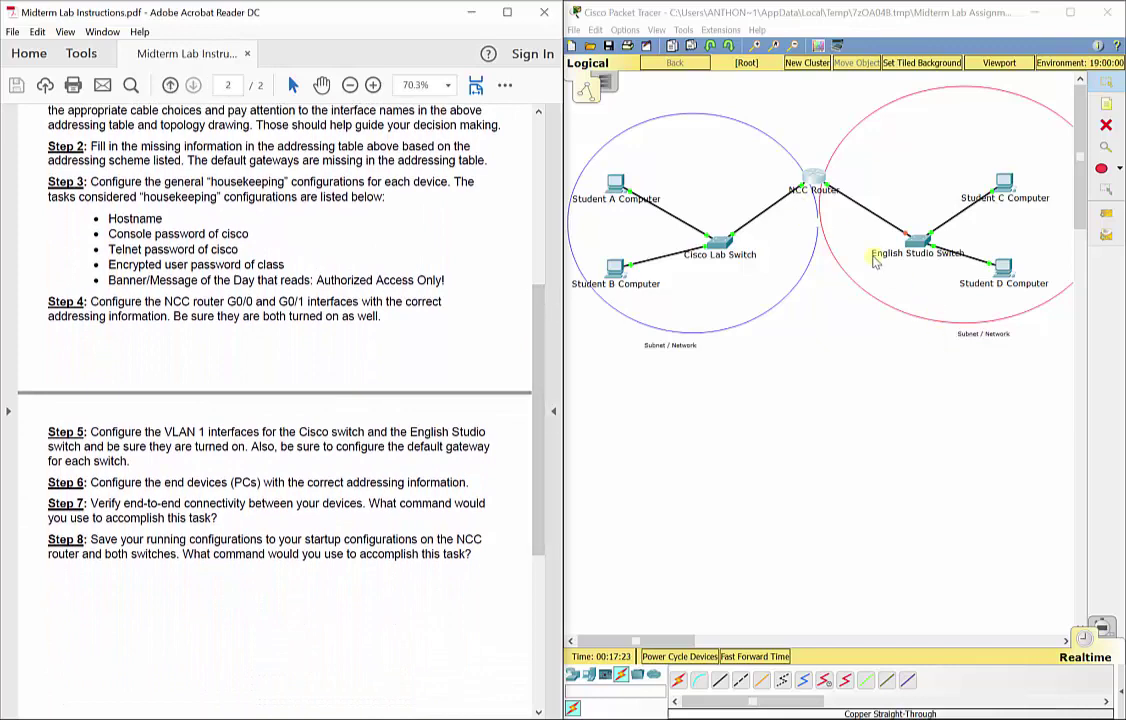
pyautogui.scroll(-1, 175, 505)
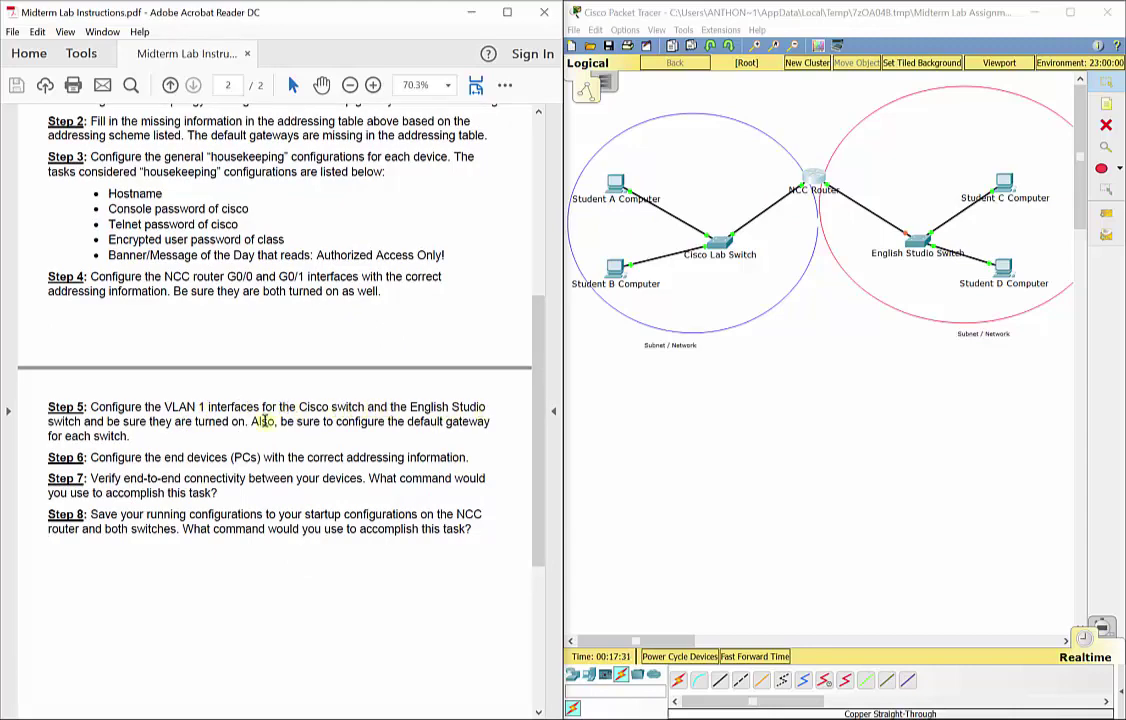
pyautogui.click(716, 242)
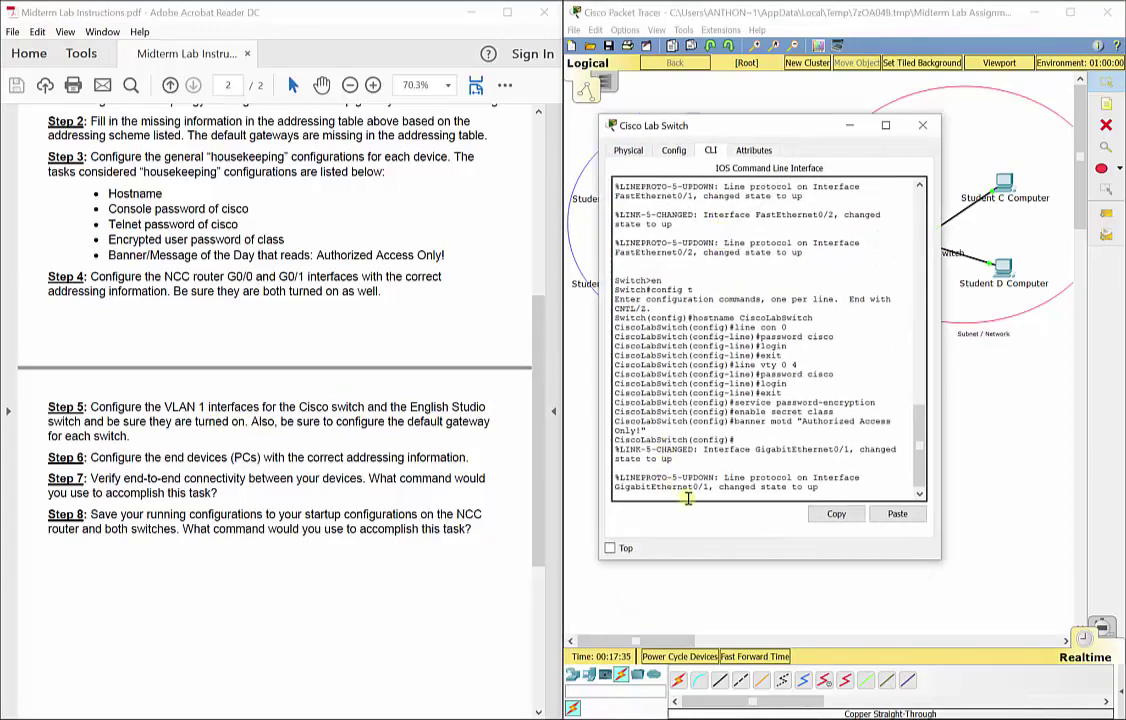
pyautogui.press('Return')
pyautogui.scroll(6, 335, 420)
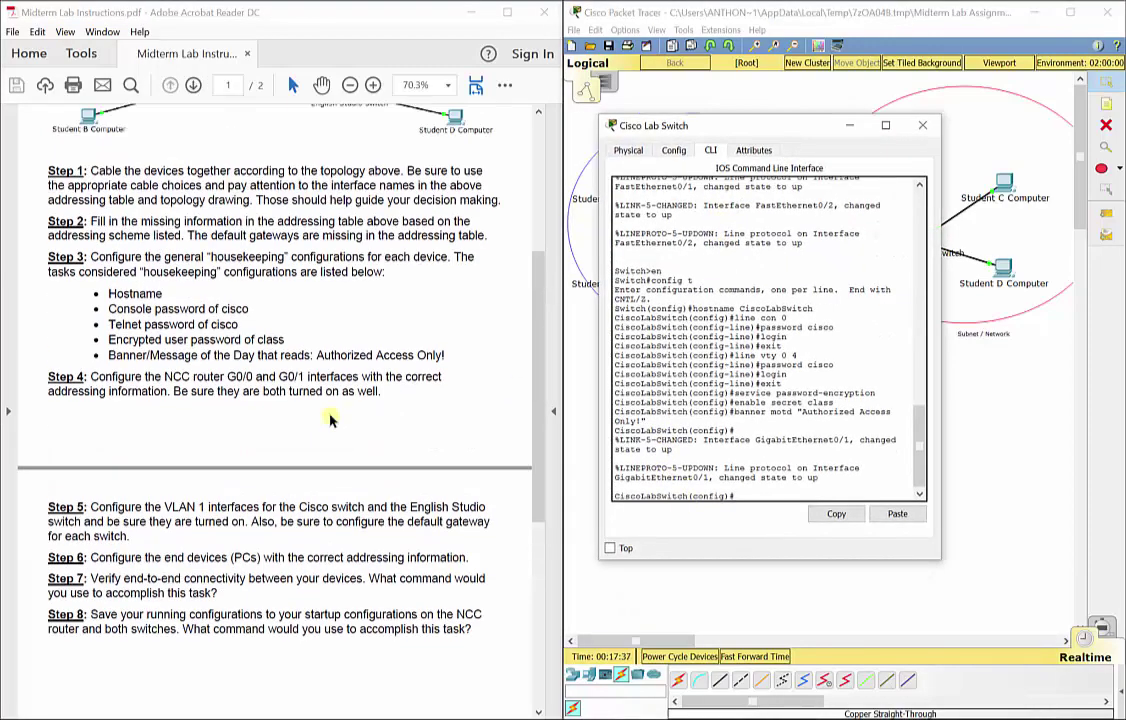
pyautogui.moveTo(134, 182); pyautogui.dragTo(380, 182)
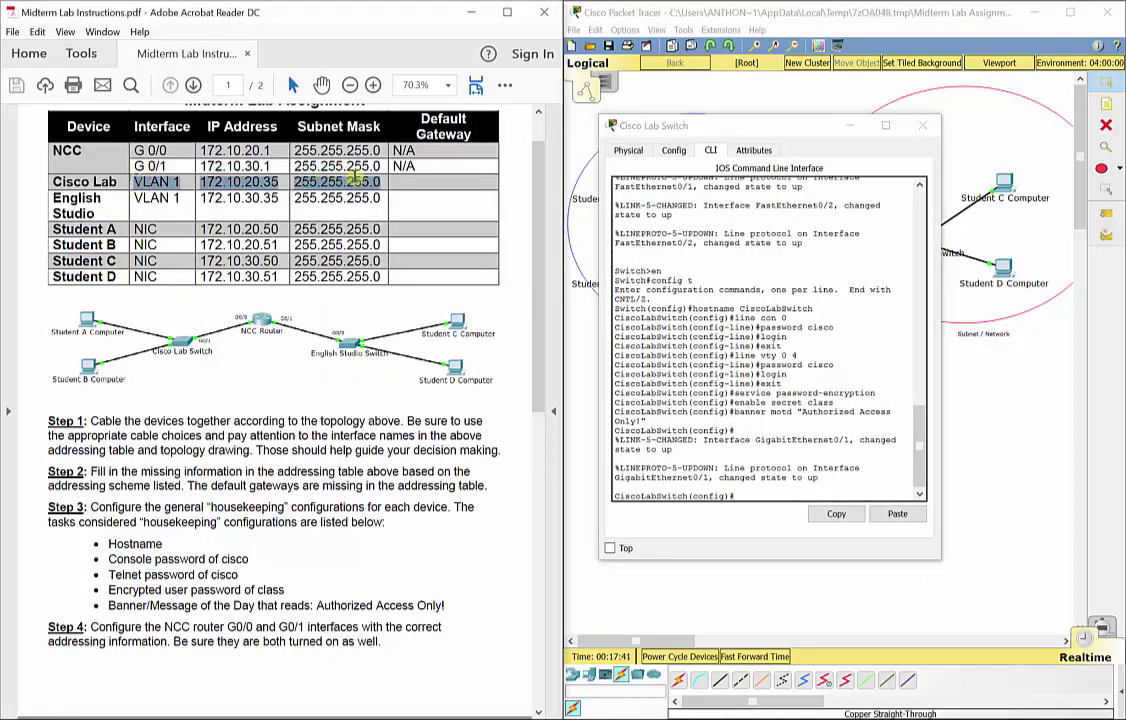
# - Assign the Cisco Lab Switch's VLAN 1 interface the IP address 172.10.20.35 with subnet mask 255.255.255.0
pyautogui.click(753, 498)
pyautogui.write('int ')
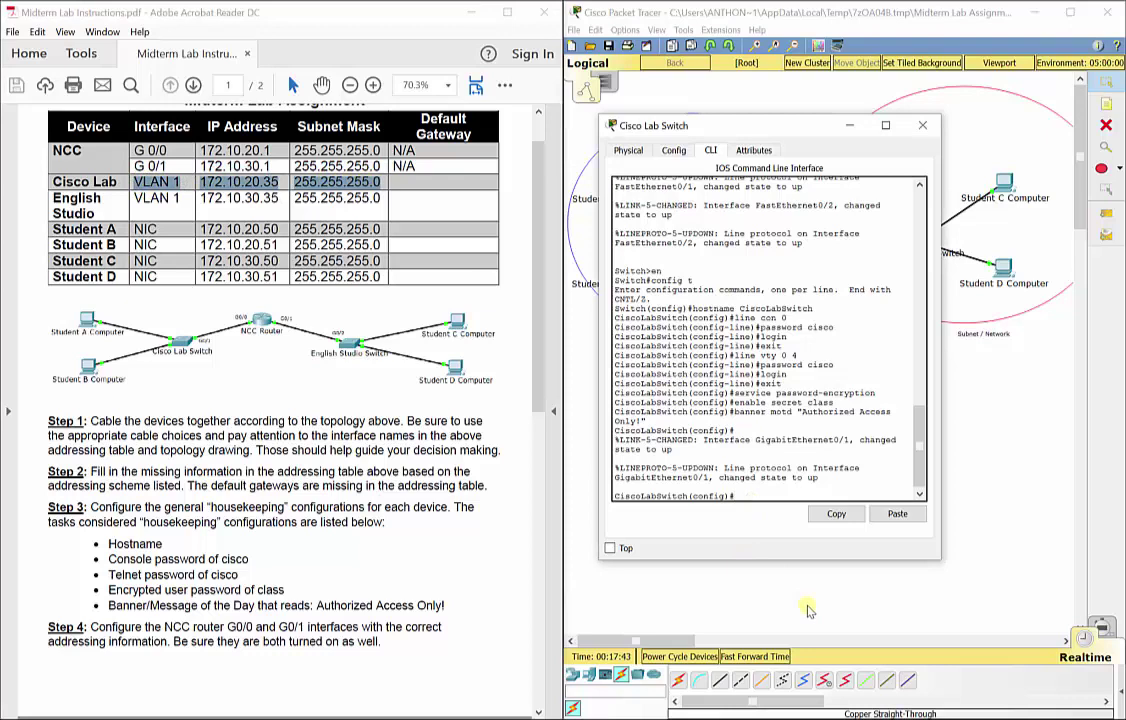
pyautogui.write('vlan 1')
pyautogui.press('Return')
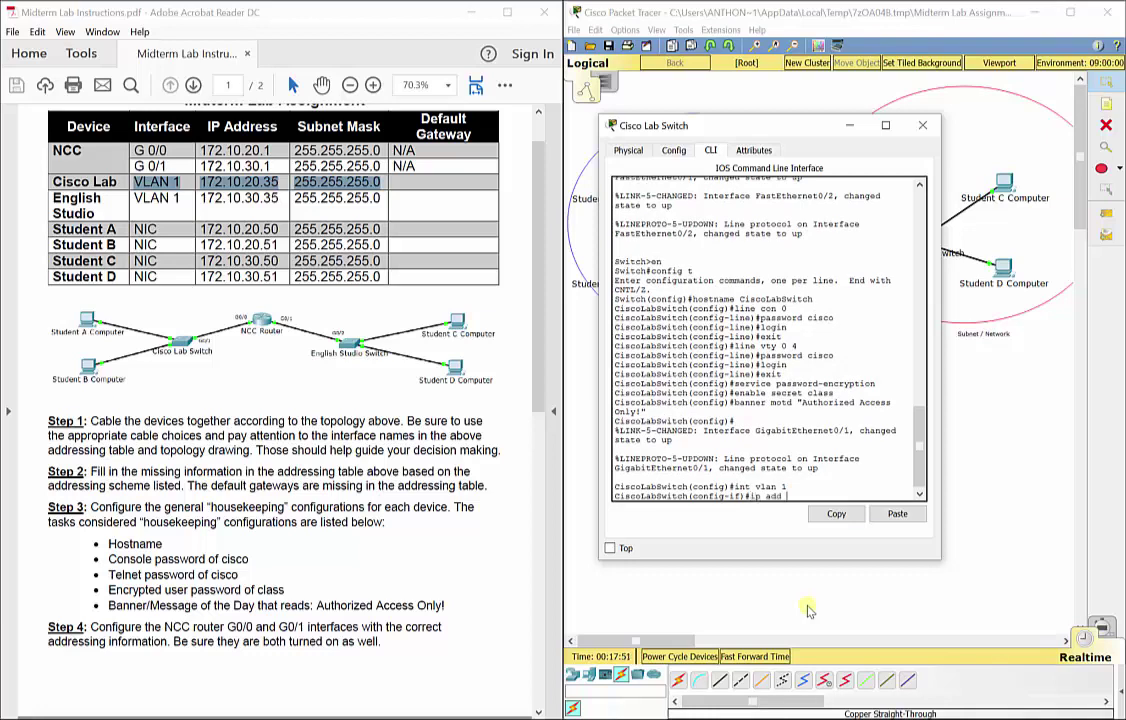
pyautogui.write('ip add 172.10.20.35 255.255.255.0')
pyautogui.press('Return')
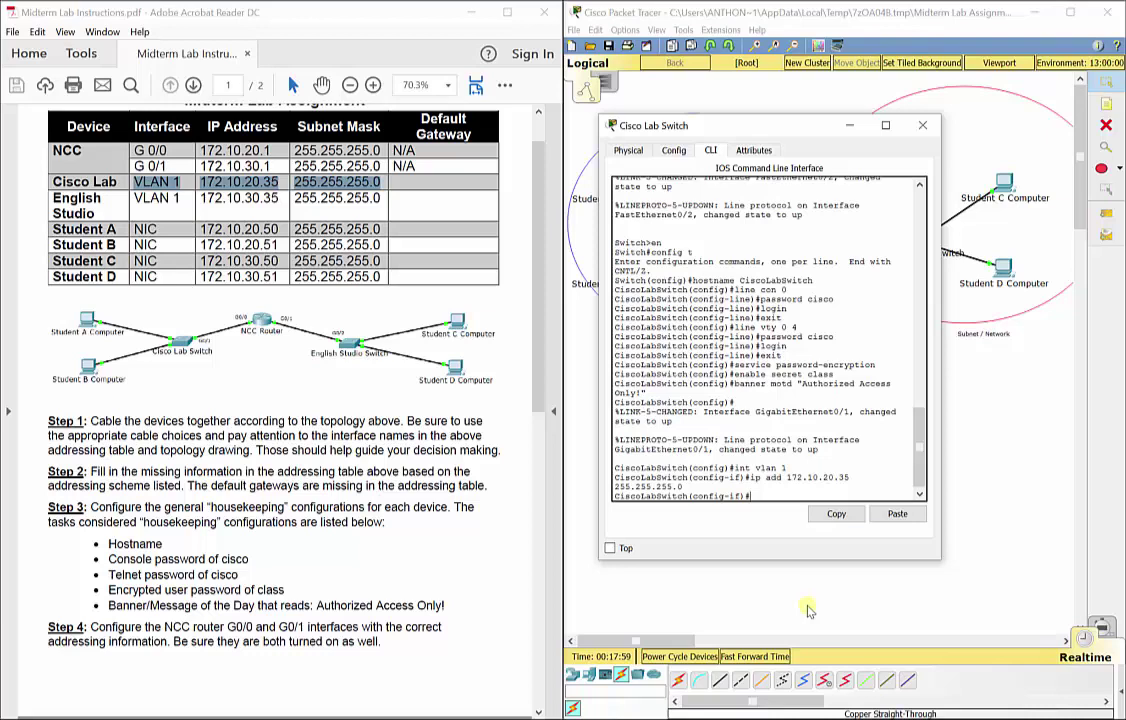
# - Enable the Cisco Lab Switch's VLAN 1 interface with no shut, return to global configuration mode, and close the switch's window
pyautogui.write('no shut')
pyautogui.press('Return')
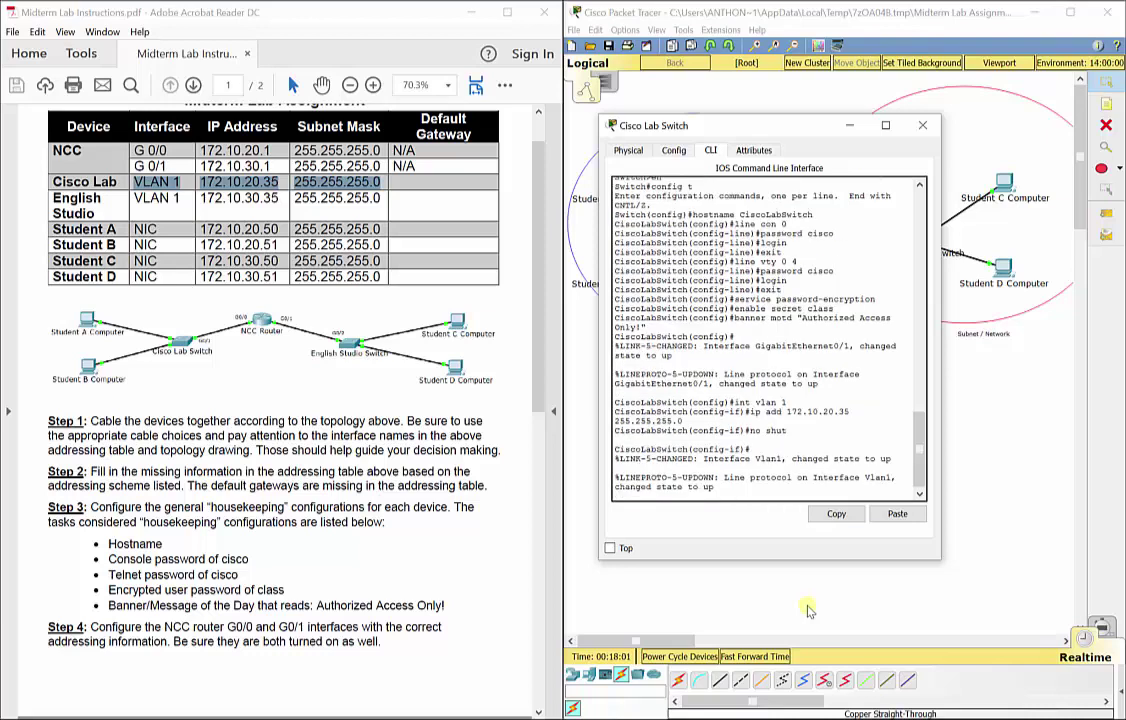
pyautogui.press('Return')
pyautogui.write('exit')
pyautogui.press('Return')
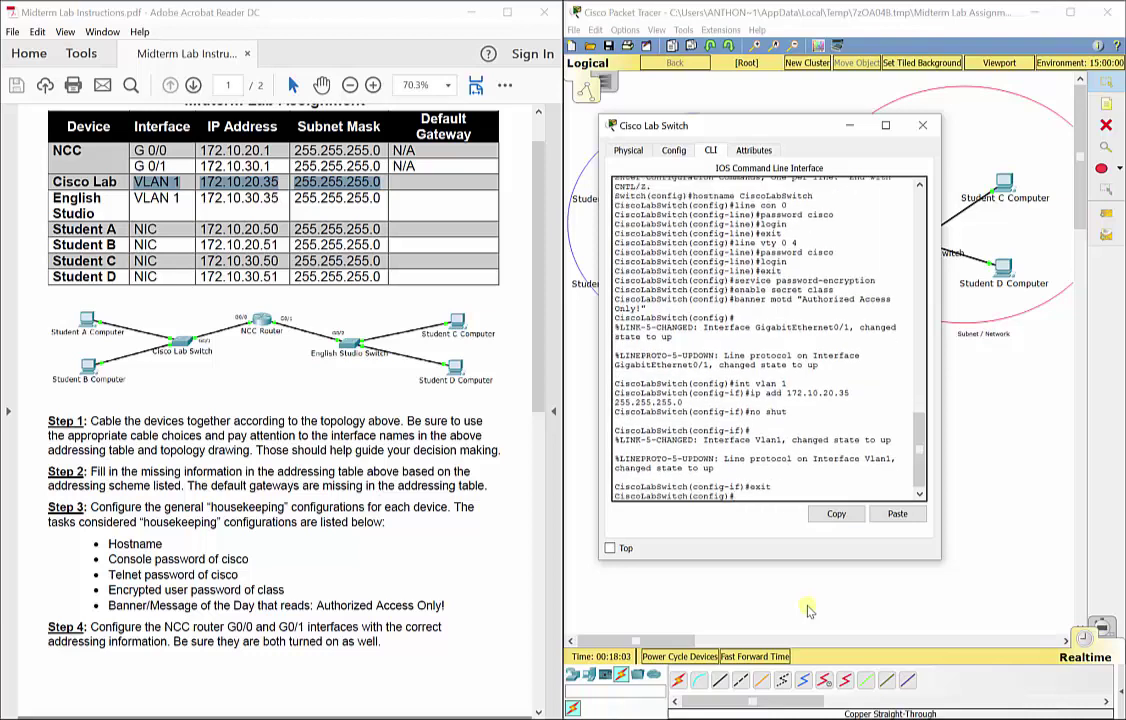
pyautogui.write('in')
pyautogui.click(923, 127)
# - Open the English Studio Switch's command line, move its window off the instructions, and enter interface configuration for VLAN 1
pyautogui.click(917, 236)
pyautogui.moveTo(774, 252); pyautogui.dragTo(789, 157)
pyautogui.press('Return')
pyautogui.write('int vlan 1')
pyautogui.press('Return')
# - Assign the English Studio Switch's VLAN 1 interface the address 172.10.30.35 with mask 255.255.255.0, highlighting its entries in the addressing table
pyautogui.write('ip a')
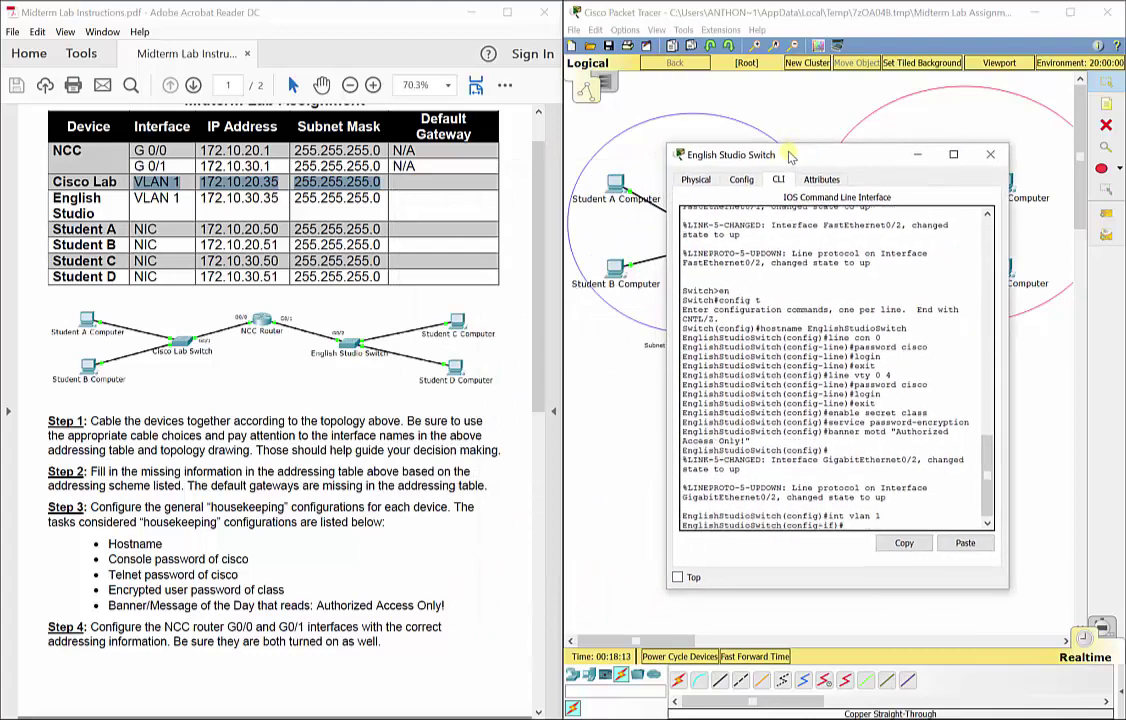
pyautogui.write('dd')
pyautogui.moveTo(134, 198); pyautogui.dragTo(340, 198)
pyautogui.click(893, 522)
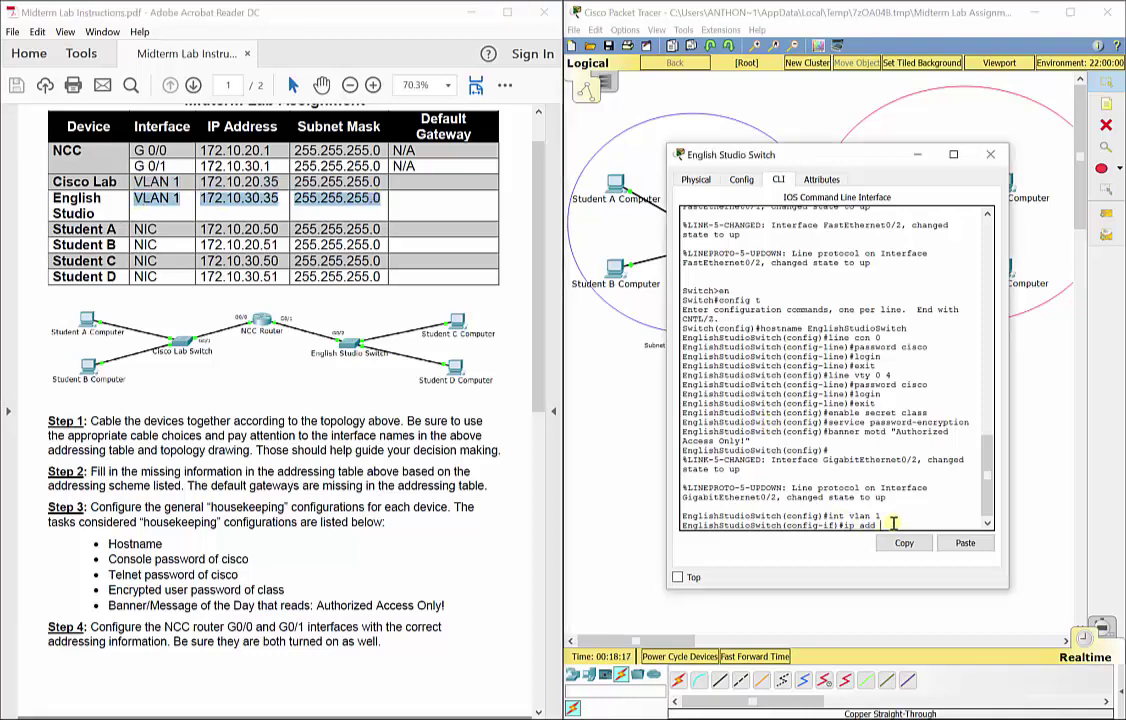
pyautogui.write('172.10.30.35 255.255.255.')
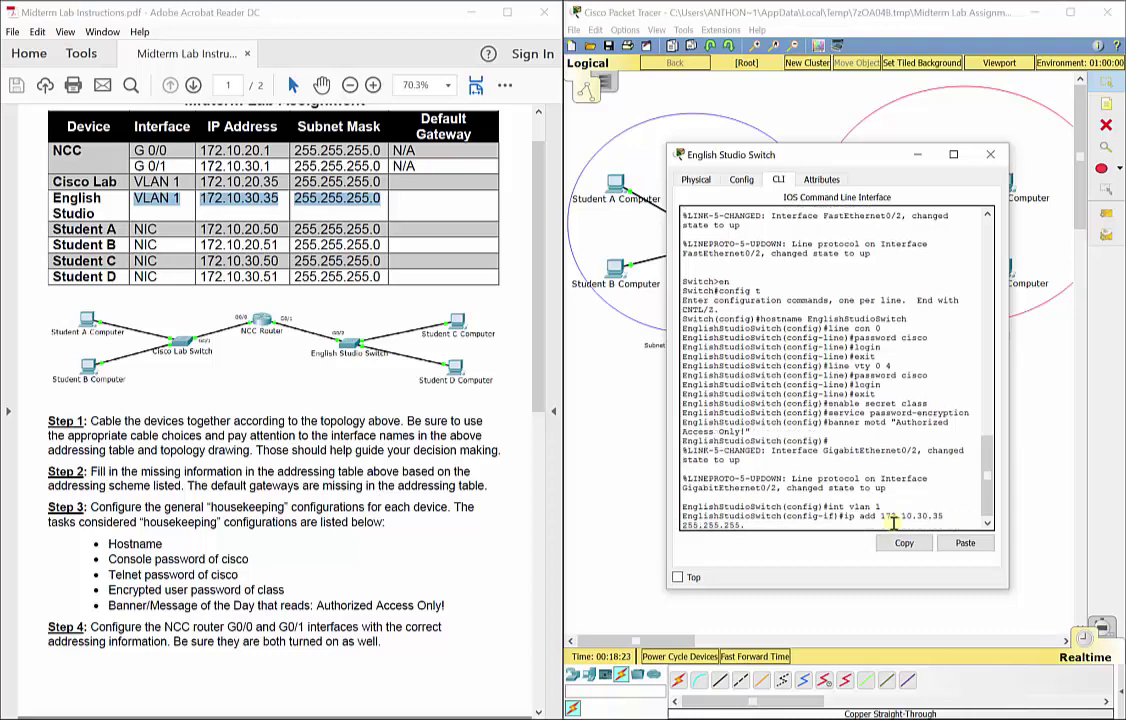
pyautogui.write('0')
pyautogui.press('Return')
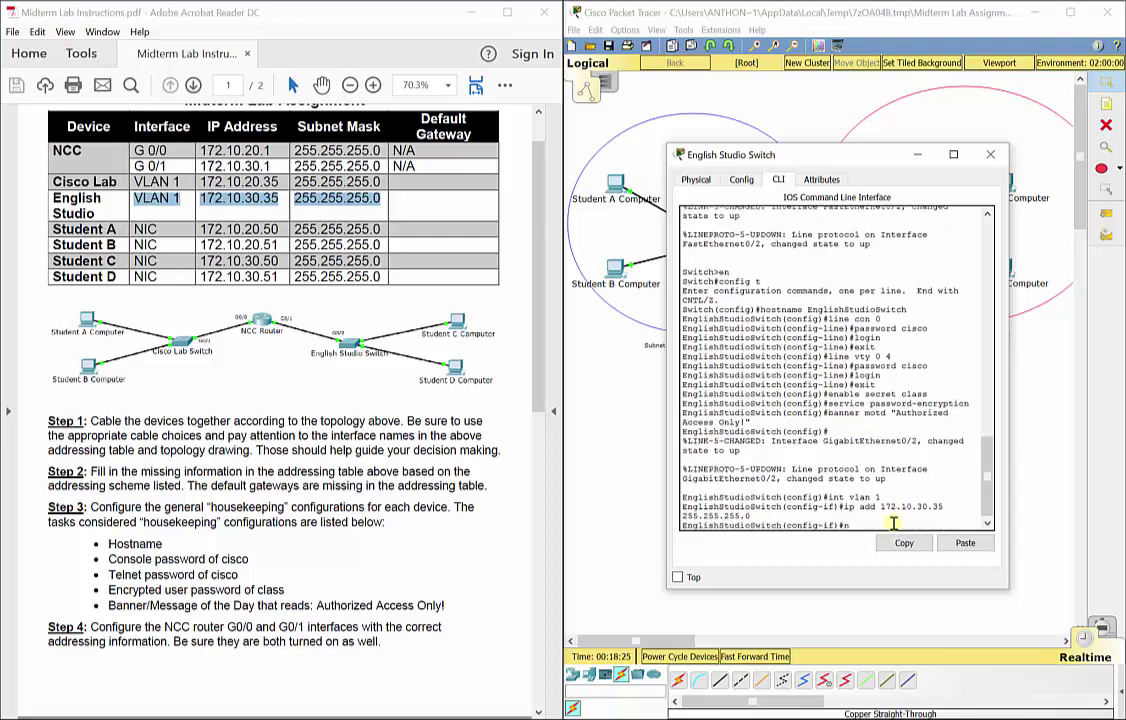
# - Enable the English Studio Switch's VLAN 1 interface with no shut, return to global configuration mode, and close the switch's window
pyautogui.write('no shut')
pyautogui.press('Return')
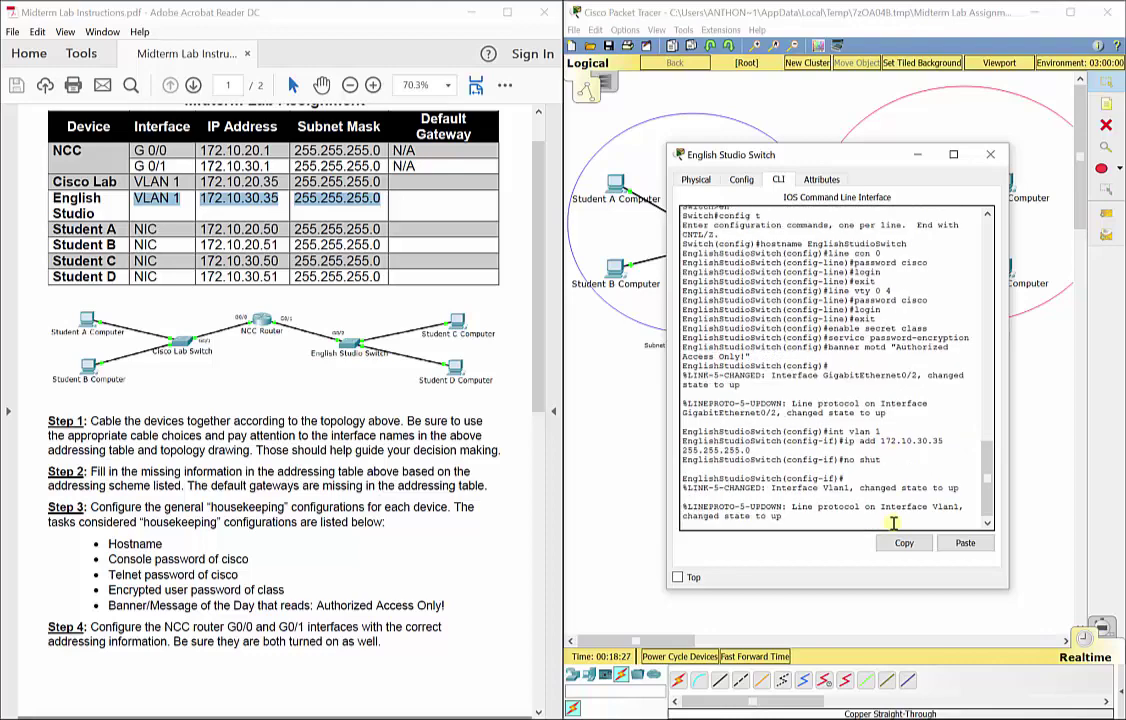
pyautogui.press('Return')
pyautogui.write('exit')
pyautogui.press('Return')
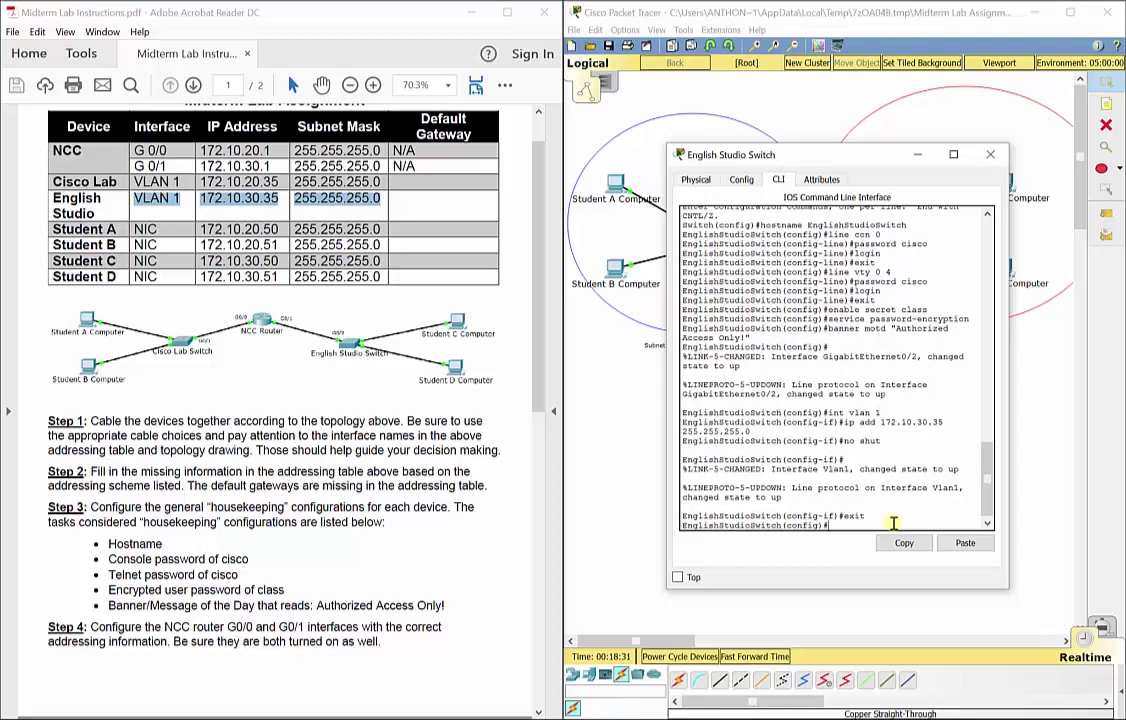
pyautogui.click(990, 154)
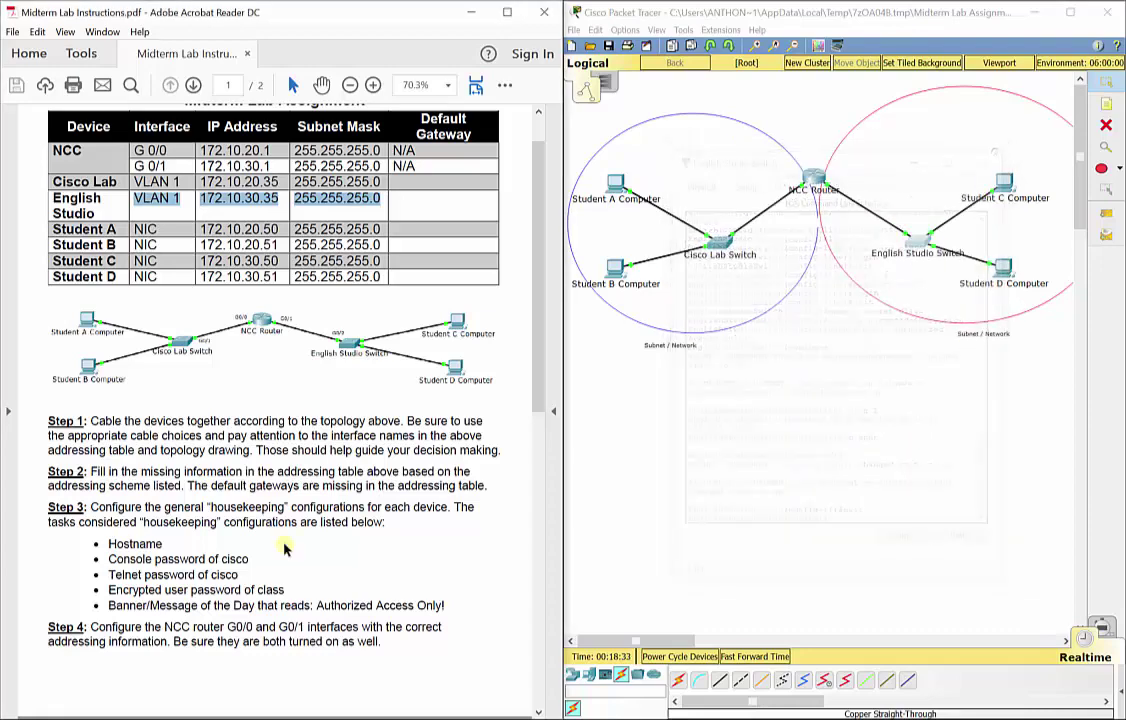
# - Highlight the Step 5 sentence about switch default gateways and the Step 6 PC addressing instruction
pyautogui.scroll(-3, 248, 578)
pyautogui.scroll(-3, 248, 578)
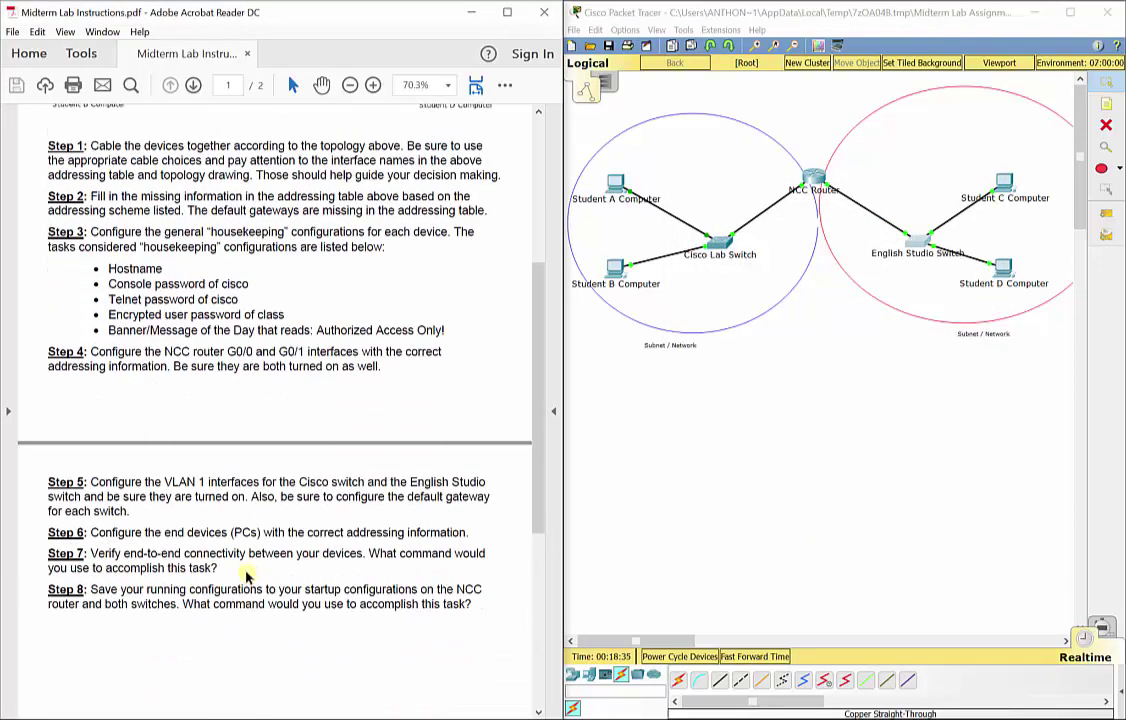
pyautogui.moveTo(90, 532); pyautogui.dragTo(335, 533)
pyautogui.moveTo(251, 497); pyautogui.dragTo(463, 518)
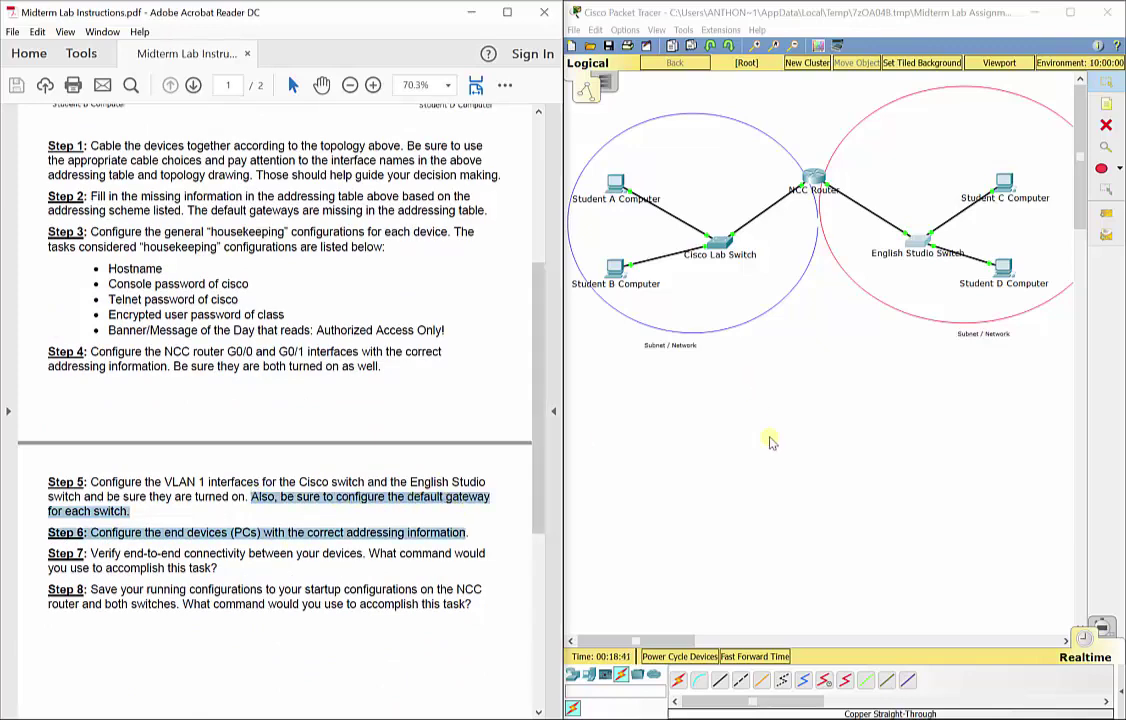
# - Highlight the NCC G 0/0 address in the addressing table and set the Cisco Lab Switch's default gateway to 172.10.20.1
pyautogui.click(718, 241)
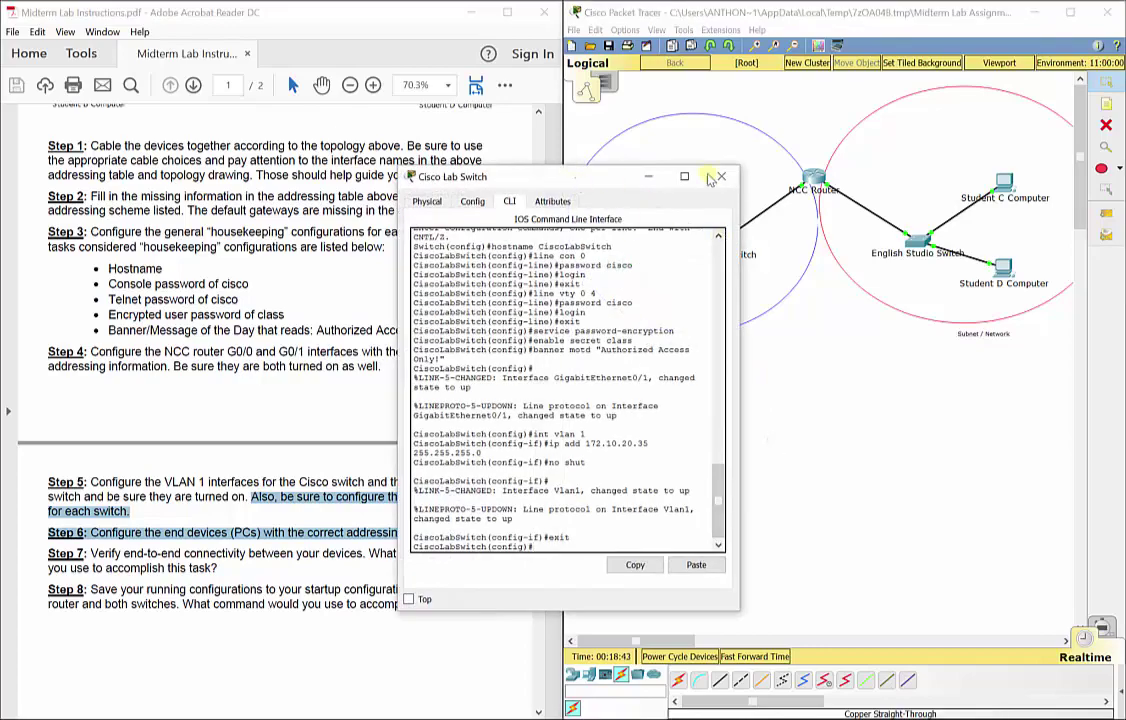
pyautogui.moveTo(613, 183); pyautogui.dragTo(831, 159)
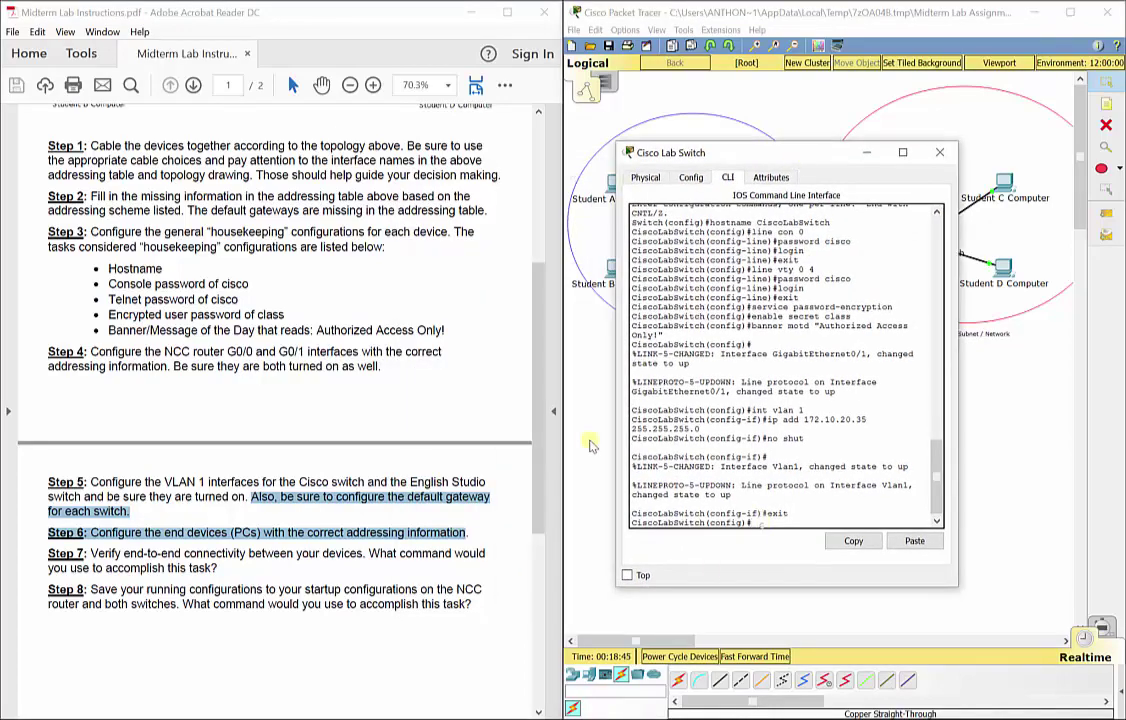
pyautogui.click(532, 394)
pyautogui.scroll(6, 300, 300)
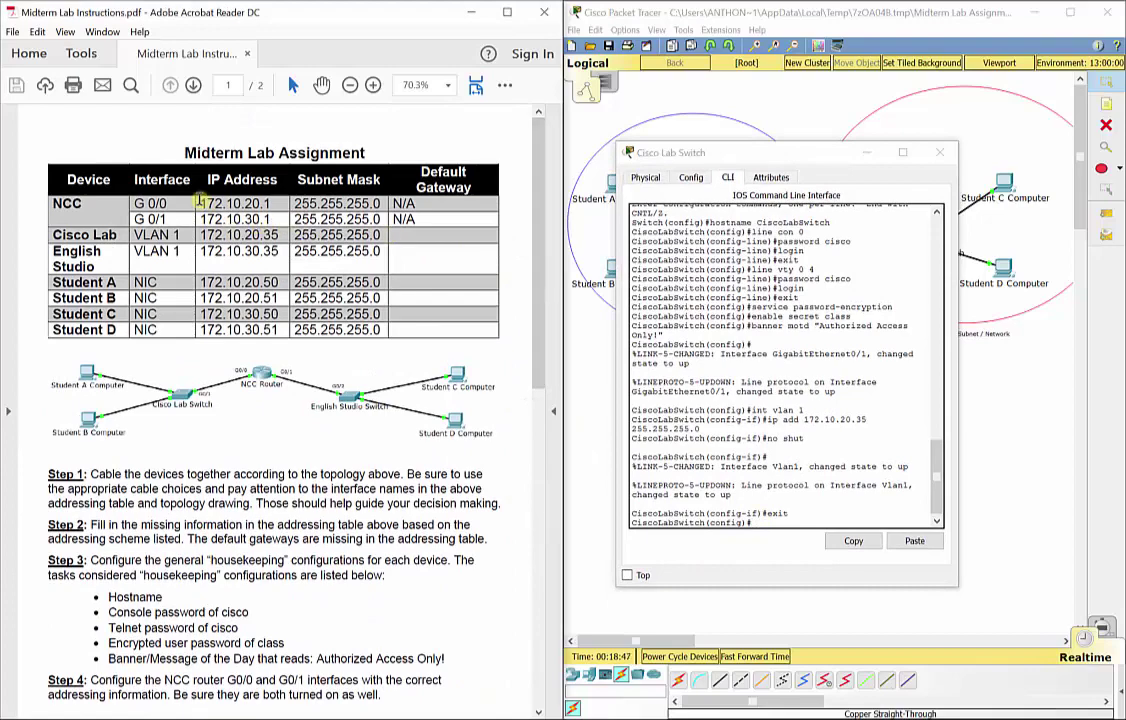
pyautogui.moveTo(133, 203); pyautogui.dragTo(270, 204)
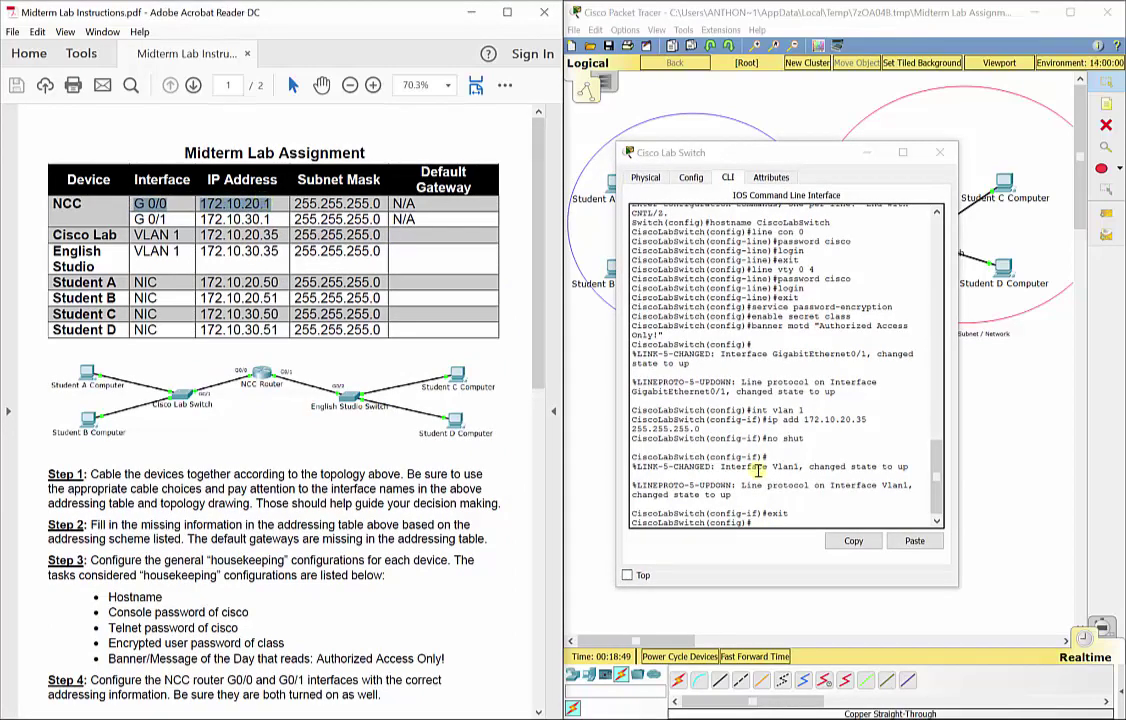
pyautogui.click(677, 455)
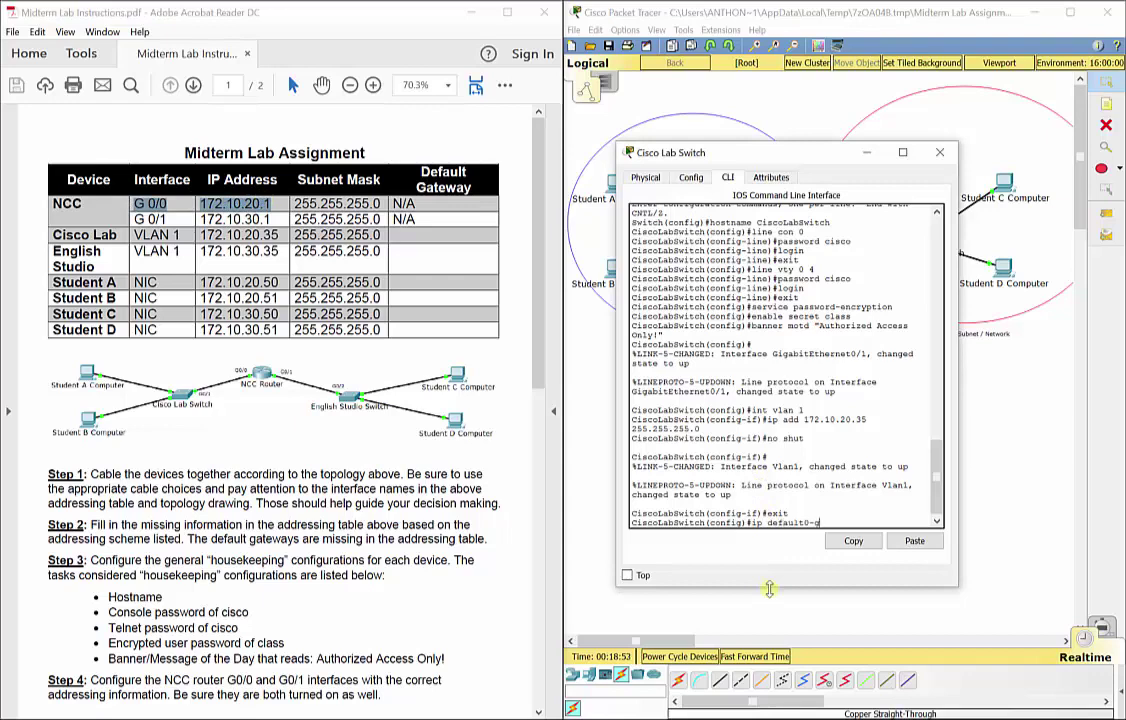
pyautogui.write('ip default-gateway 172.10.20.1')
pyautogui.press('Return')
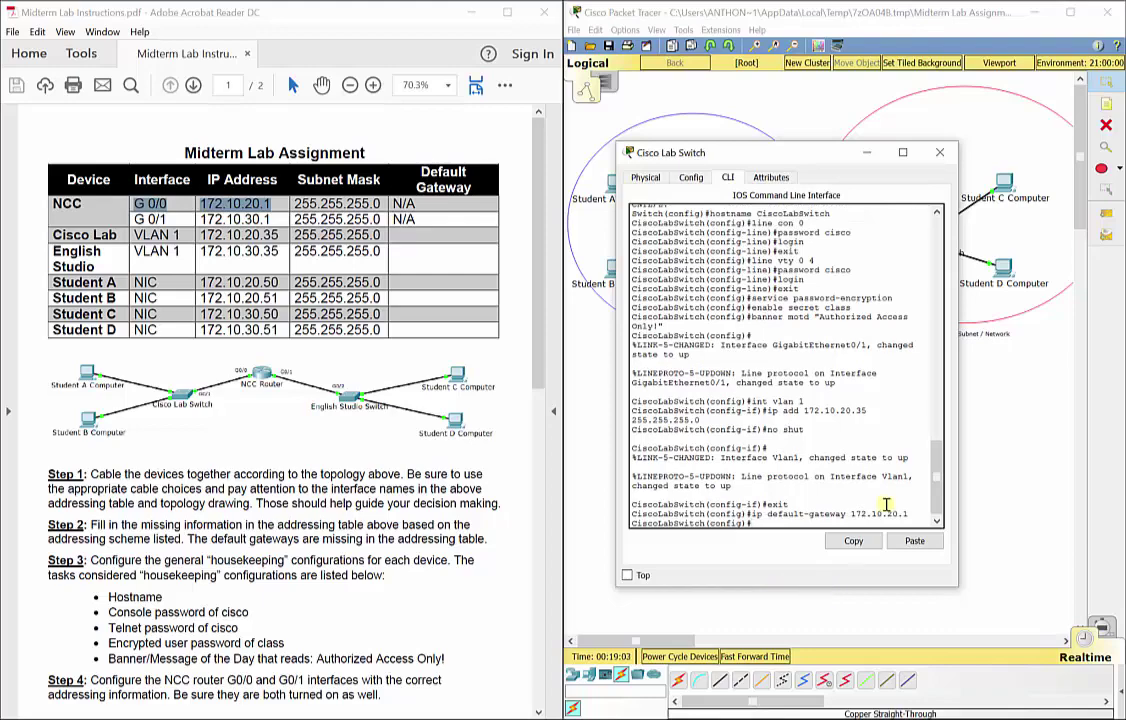
pyautogui.click(940, 155)
# - Highlight the NCC G 0/1 address in the addressing table and set the English Studio Switch's default gateway to 172.10.30.1
pyautogui.click(922, 245)
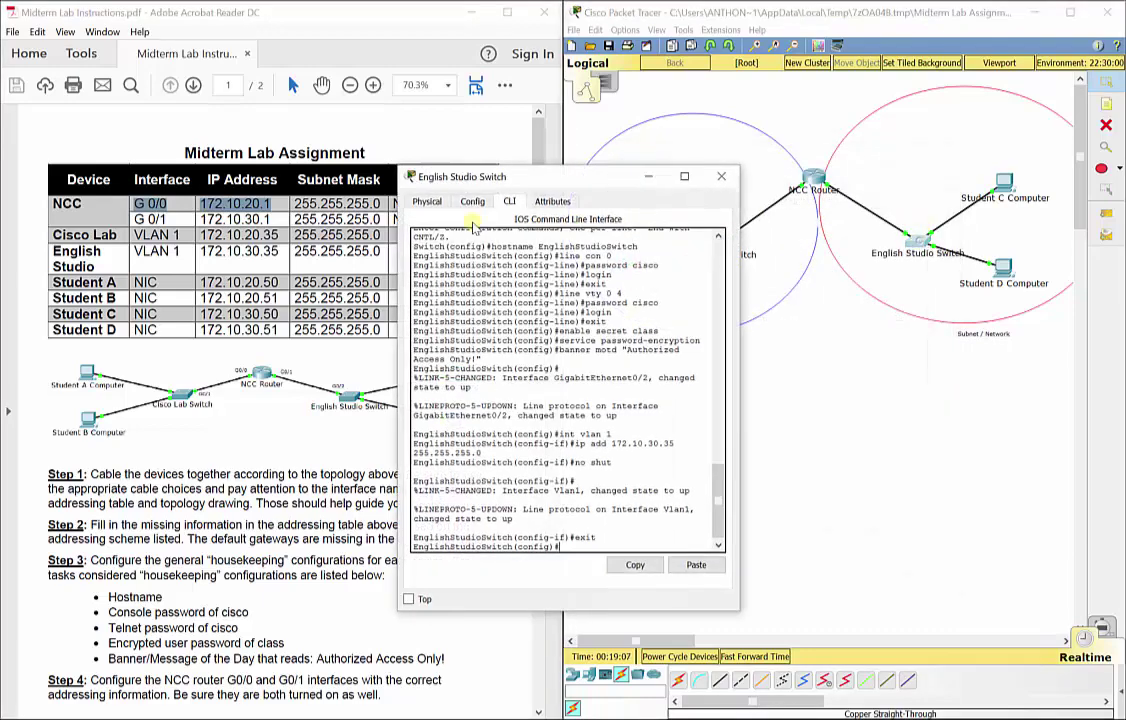
pyautogui.moveTo(200, 218); pyautogui.dragTo(268, 218)
pyautogui.moveTo(618, 179); pyautogui.dragTo(782, 176)
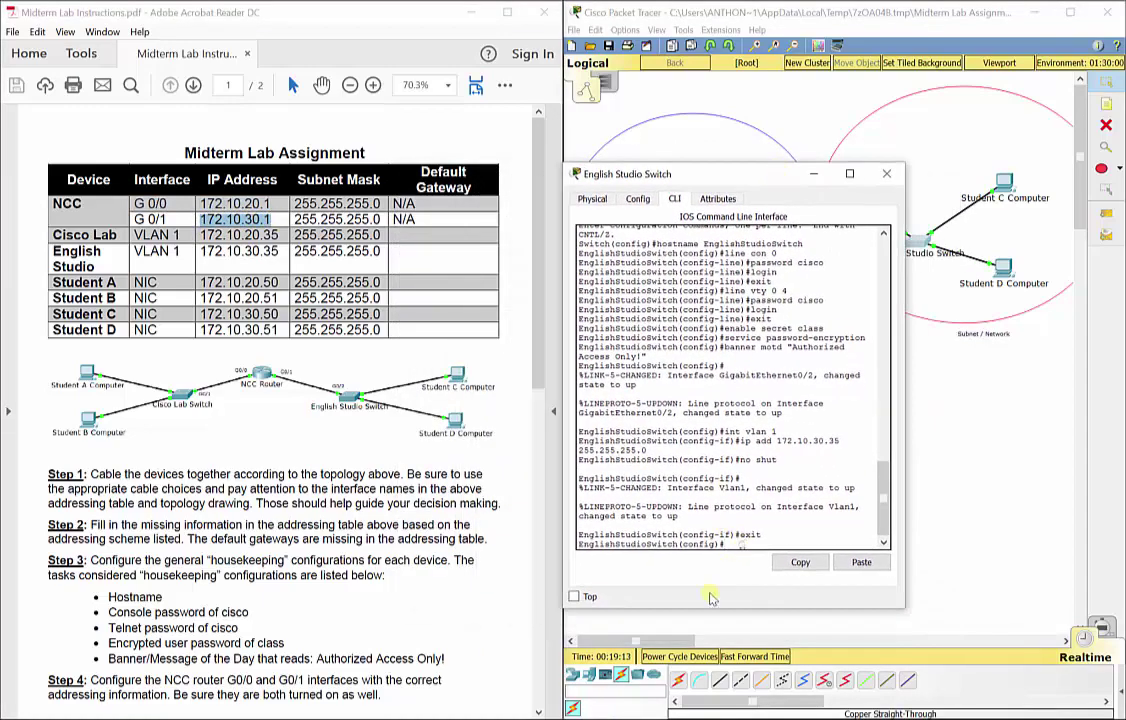
pyautogui.write('default-gateway 172.10.30')
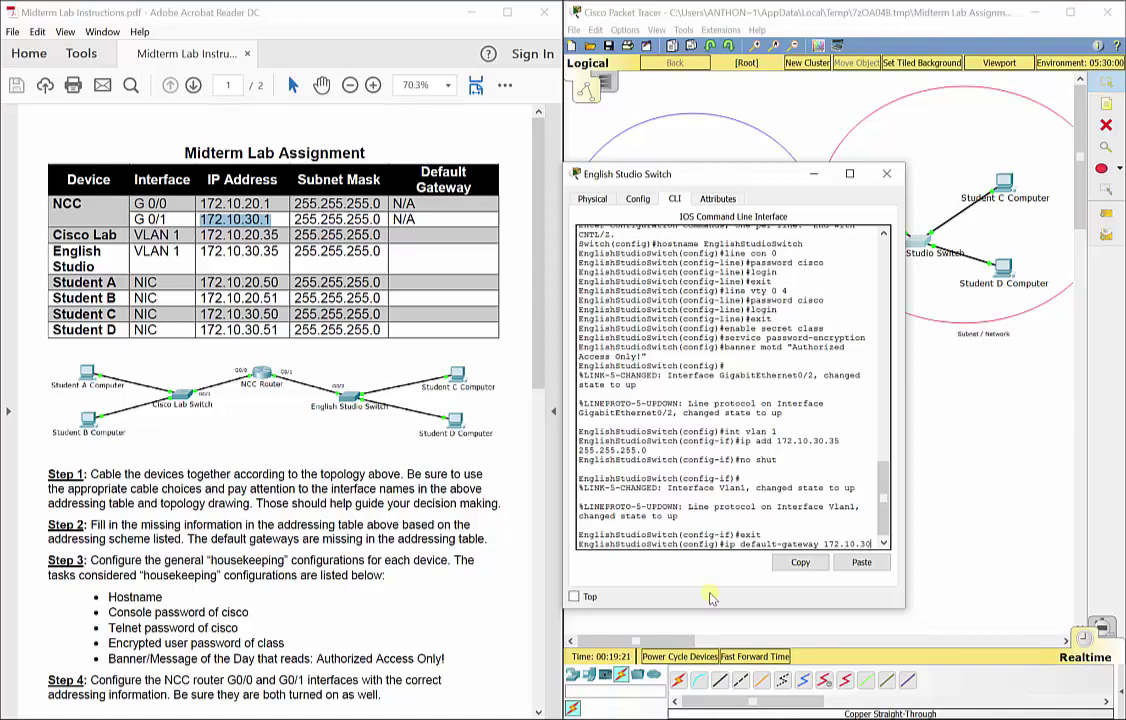
pyautogui.write('.1')
pyautogui.press('Return')
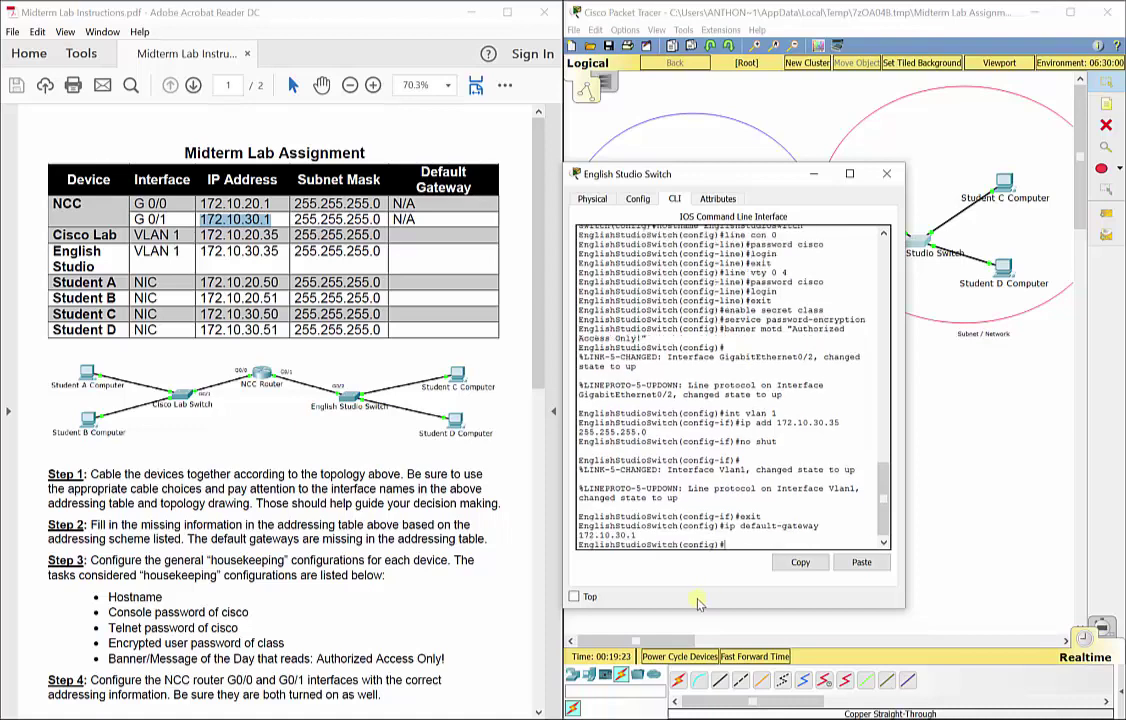
pyautogui.click(886, 173)
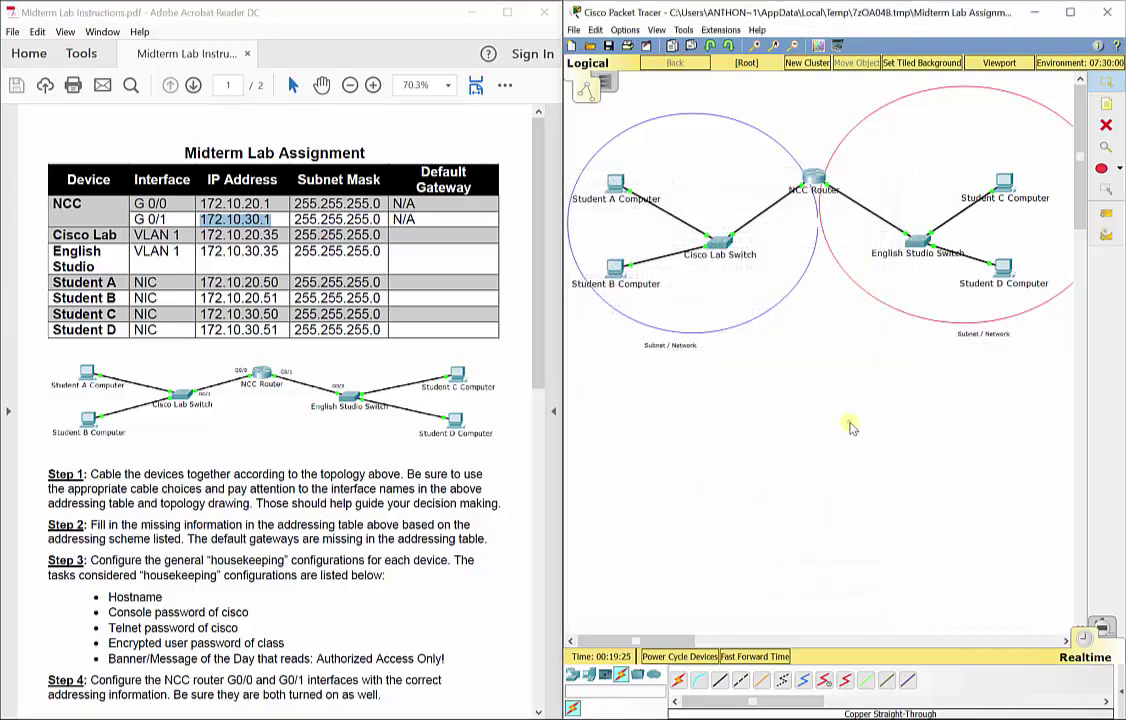
# - Highlight the Step 6 instruction about configuring the PCs and return to the addressing table
pyautogui.scroll(-7, 180, 505)
pyautogui.moveTo(90, 511); pyautogui.dragTo(462, 511)
pyautogui.scroll(5, 360, 470)
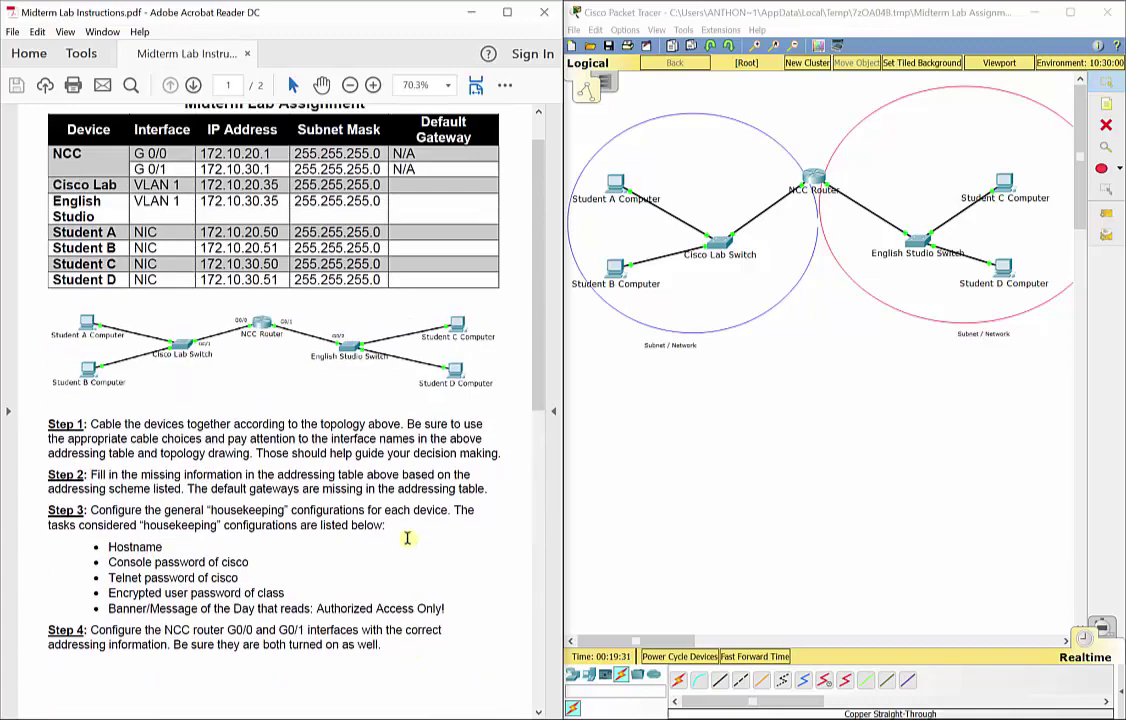
# - Assign Student A Computer the static IP address 172.10.20.50 with subnet mask 255.255.255.0
pyautogui.doubleClick(615, 185)
pyautogui.moveTo(660, 205); pyautogui.dragTo(888, 197)
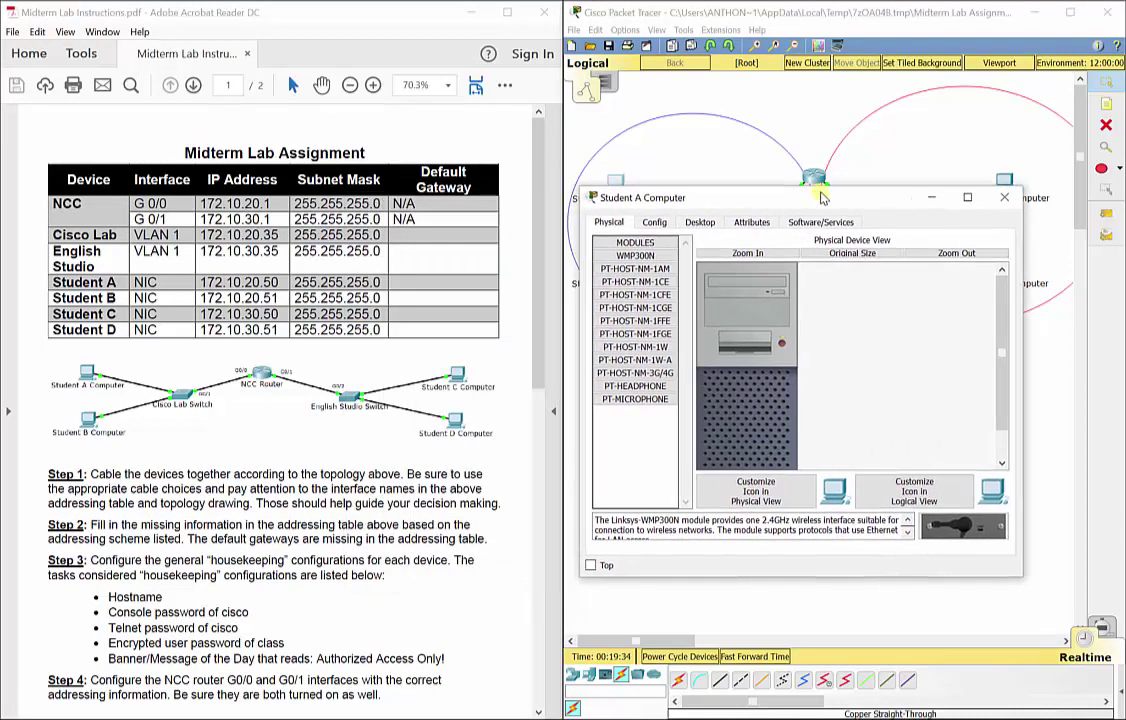
pyautogui.click(700, 222)
pyautogui.click(645, 278)
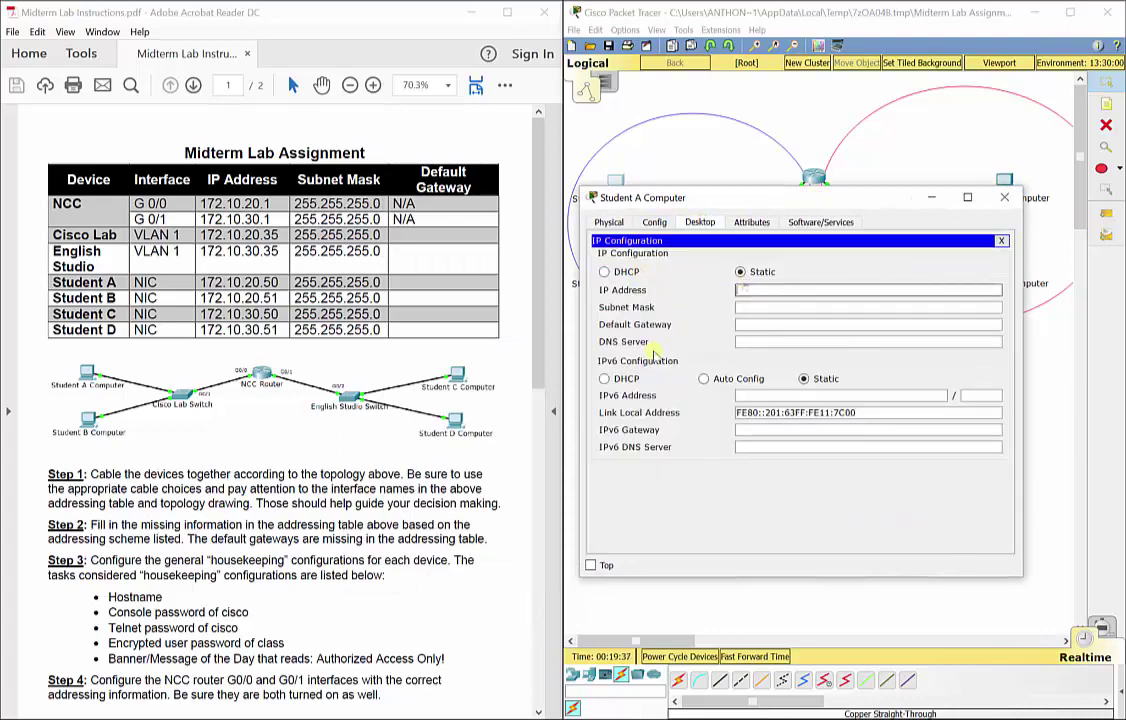
pyautogui.write('172.10')
pyautogui.moveTo(199, 282); pyautogui.dragTo(385, 283)
pyautogui.click(600, 376)
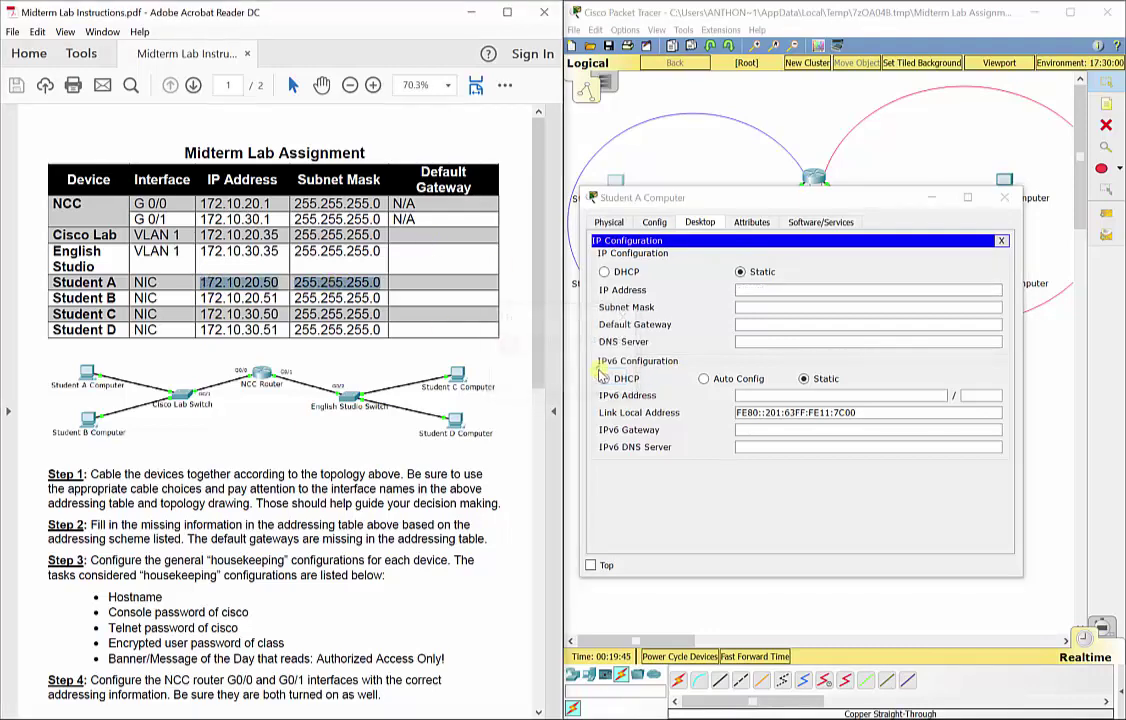
pyautogui.click(784, 292)
pyautogui.write('172')
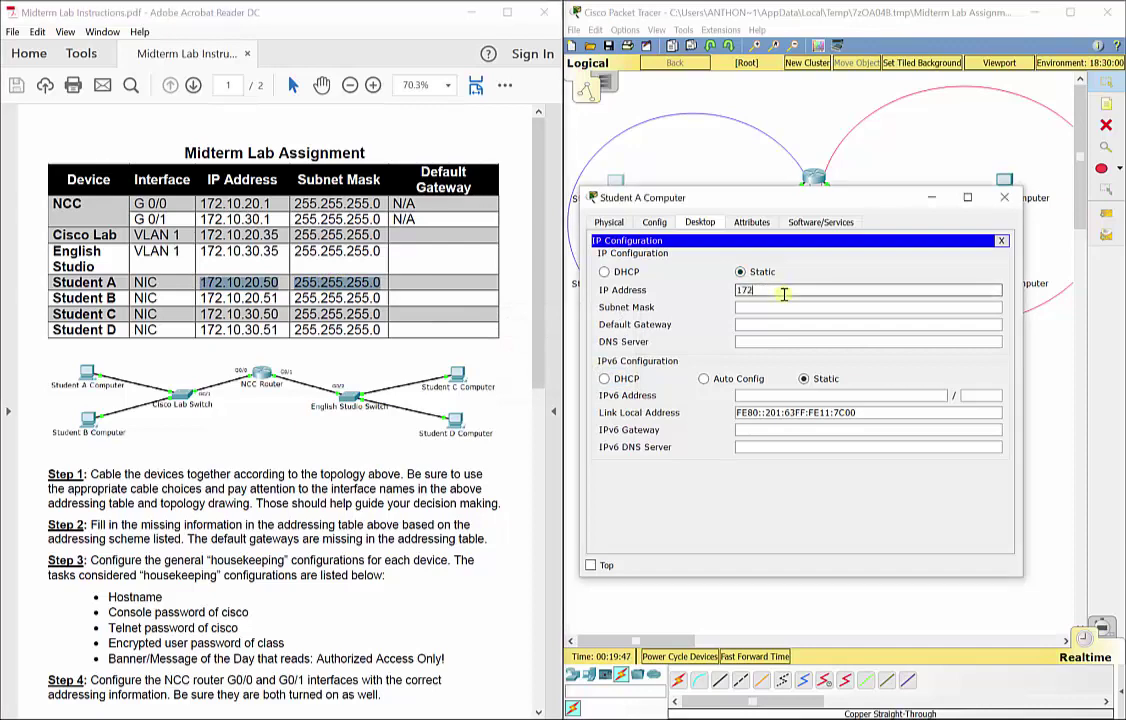
pyautogui.write('.10.20.50')
pyautogui.press('Tab')
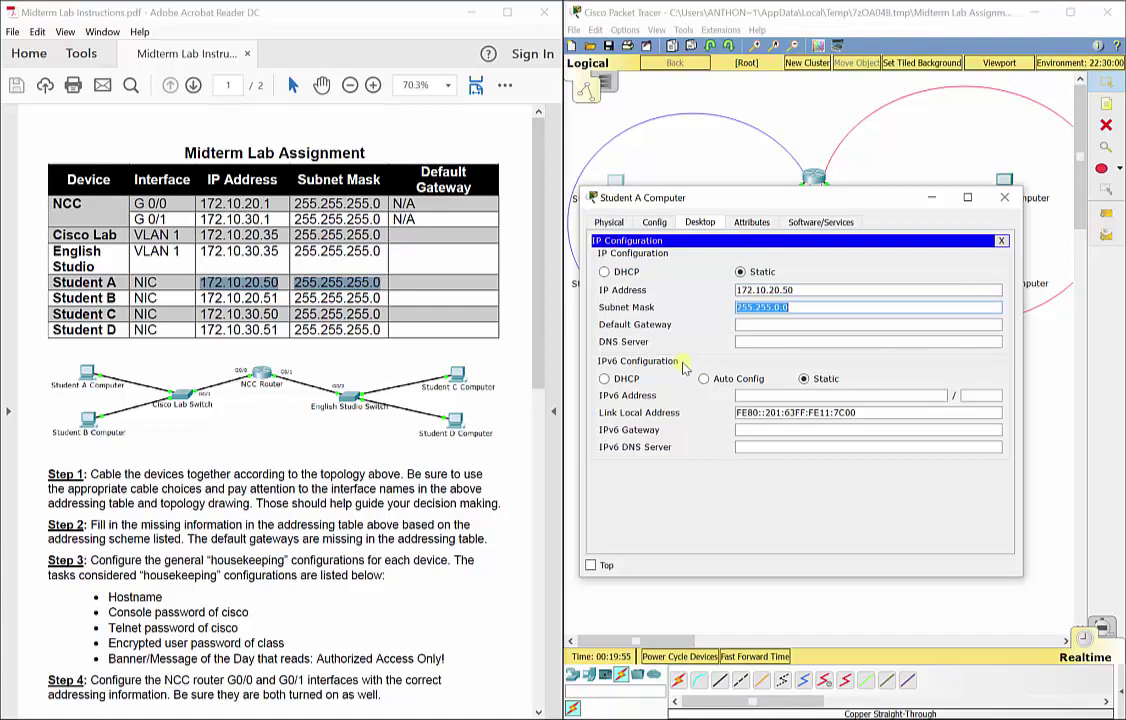
pyautogui.write('255.255.255')
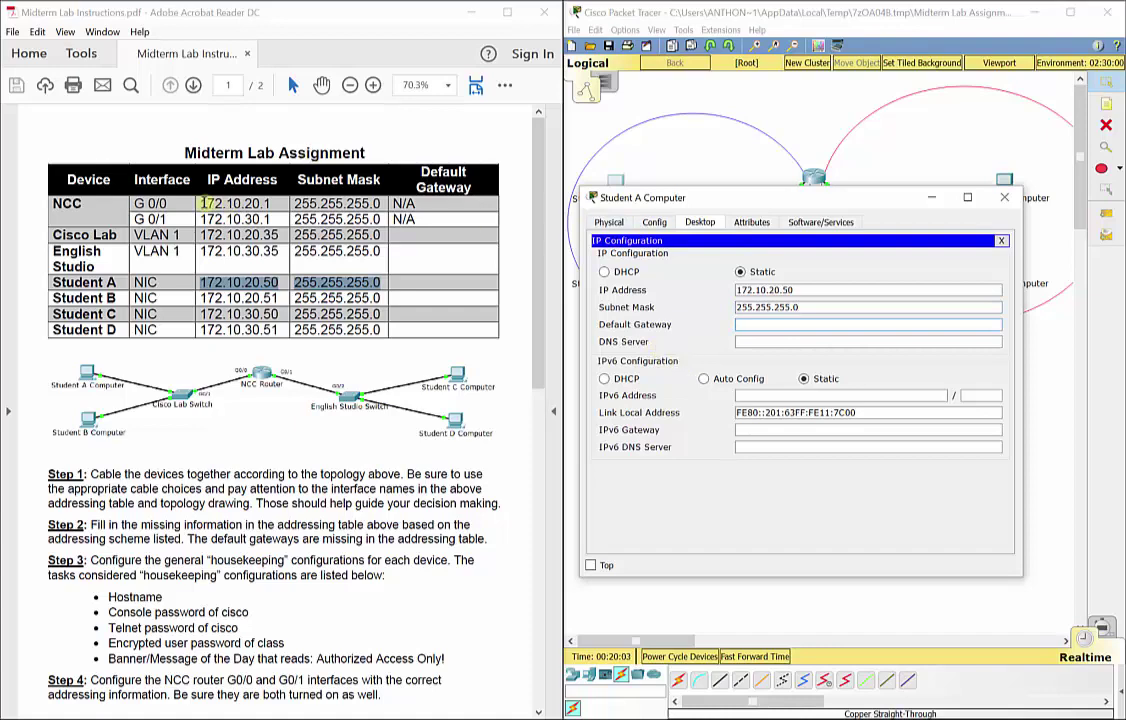
# - Highlight the NCC G 0/0 address in the addressing table and set Student A Computer's default gateway to 172.10.20.1
pyautogui.moveTo(200, 203); pyautogui.dragTo(270, 203)
pyautogui.click(780, 323)
pyautogui.write('172.')
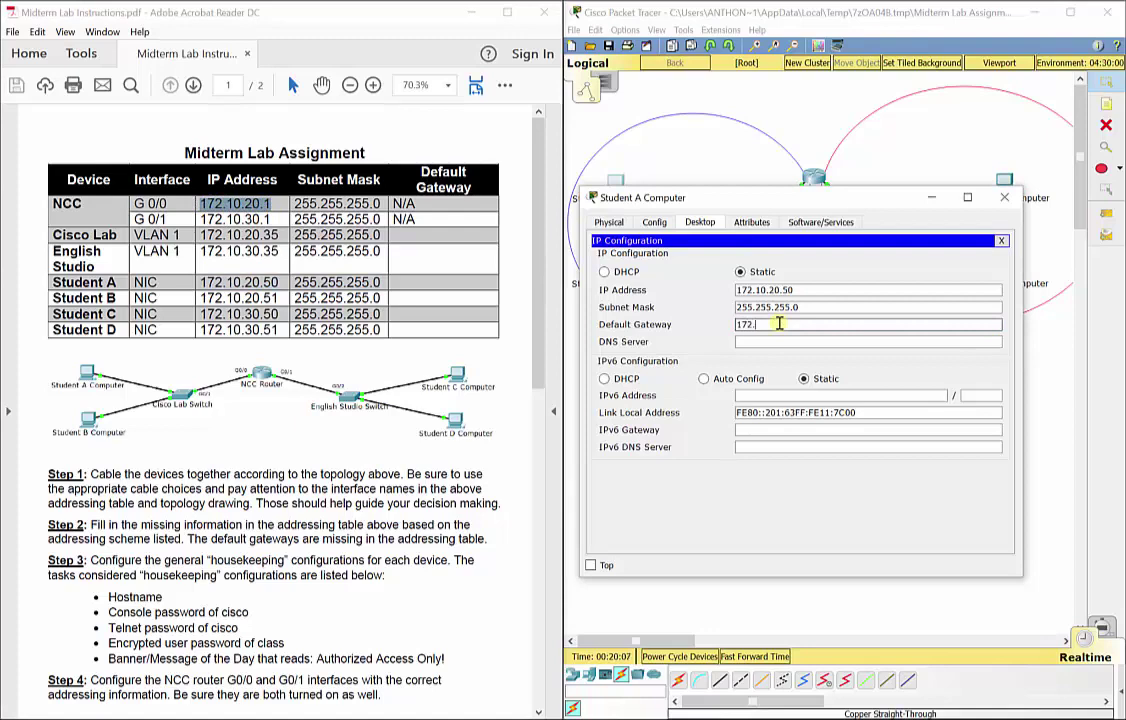
pyautogui.write('10.20.1')
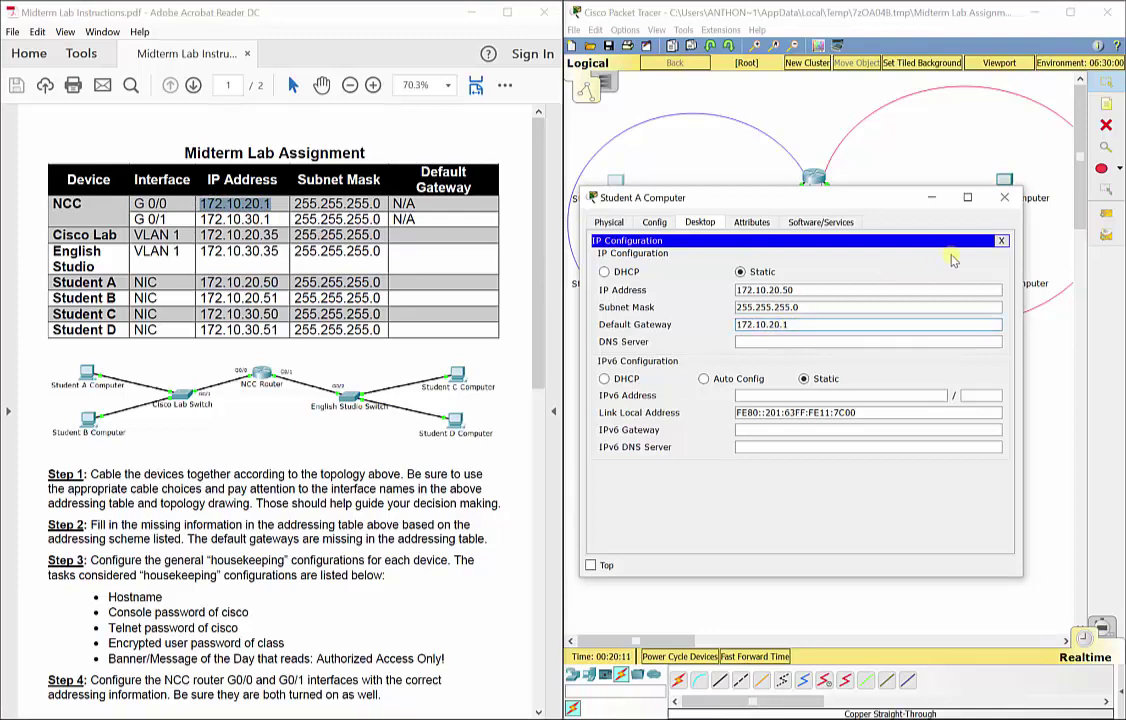
pyautogui.click(1001, 242)
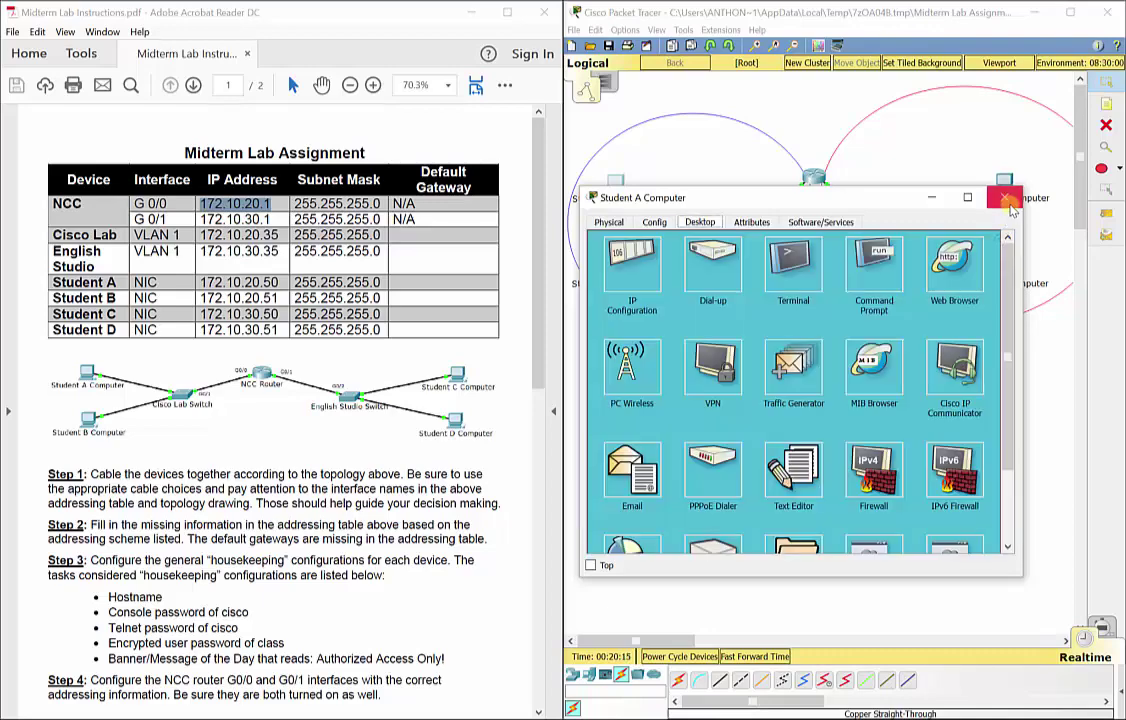
pyautogui.click(1004, 197)
# - Assign Student B Computer the static IP address 172.10.20.51 with subnet mask 255.255.255.0
pyautogui.click(619, 268)
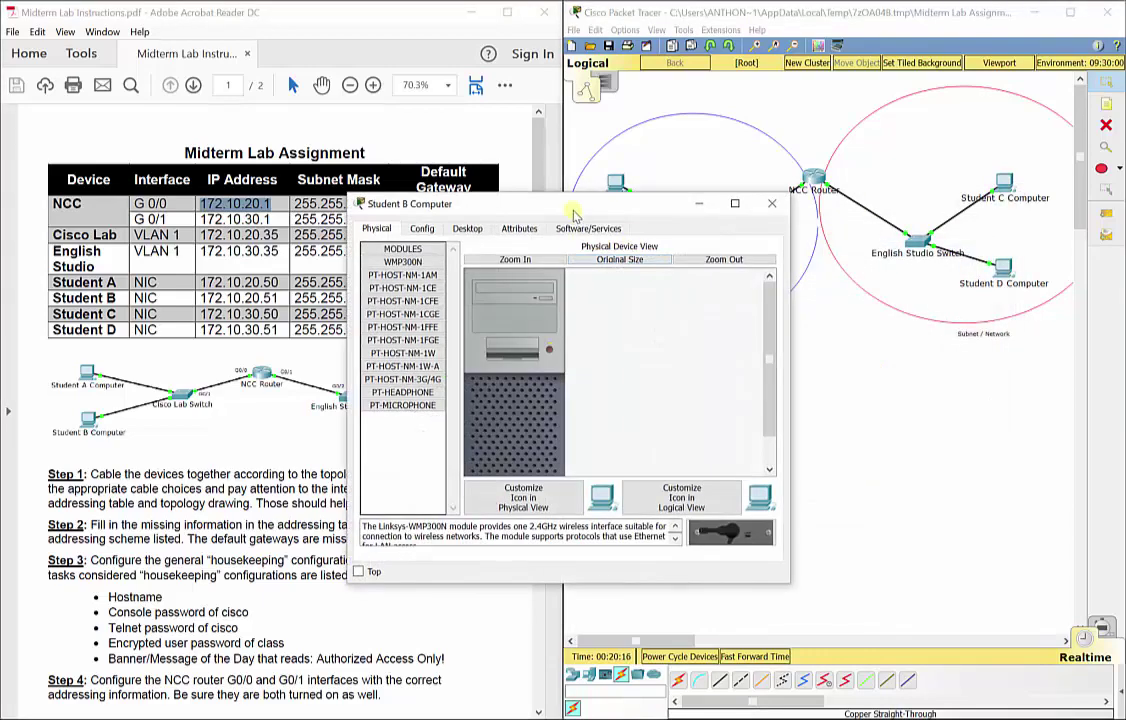
pyautogui.click(758, 213)
pyautogui.click(686, 258)
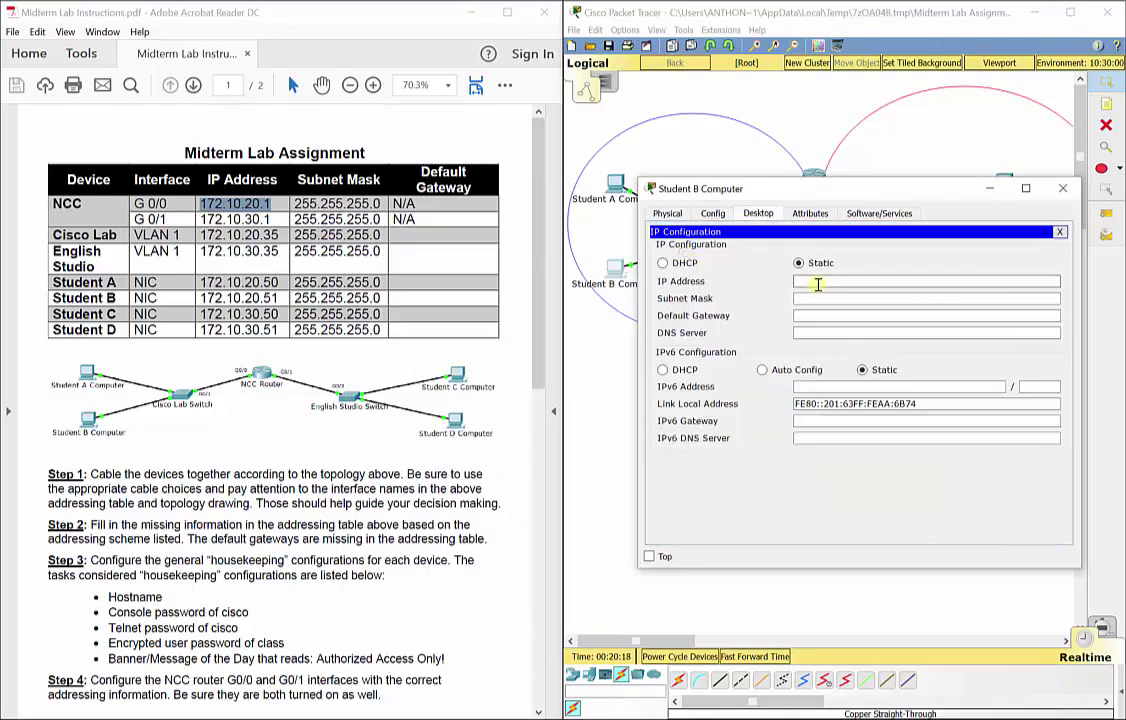
pyautogui.write('172.1')
pyautogui.write('0.20')
pyautogui.write('.52')
pyautogui.press('Tab')
pyautogui.write('255.255.255.0')
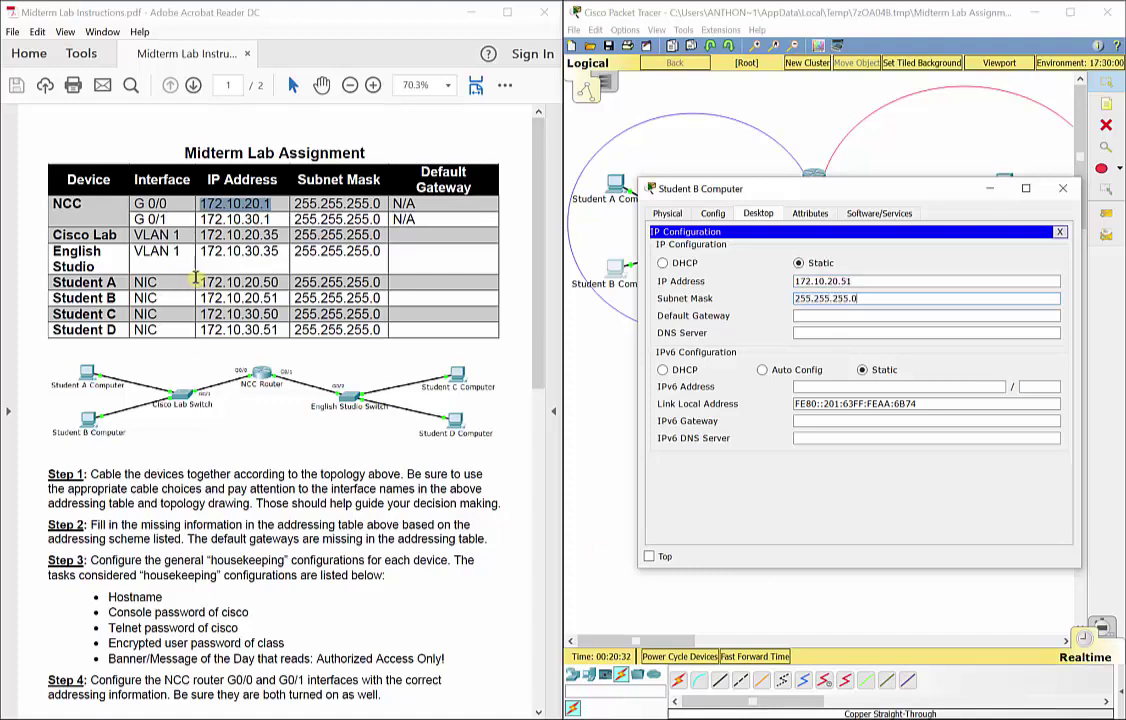
# - Set Student B Computer's default gateway to 172.10.20.1 and compare it with the NCC G 0/0 address in the table
pyautogui.moveTo(199, 298); pyautogui.dragTo(418, 289)
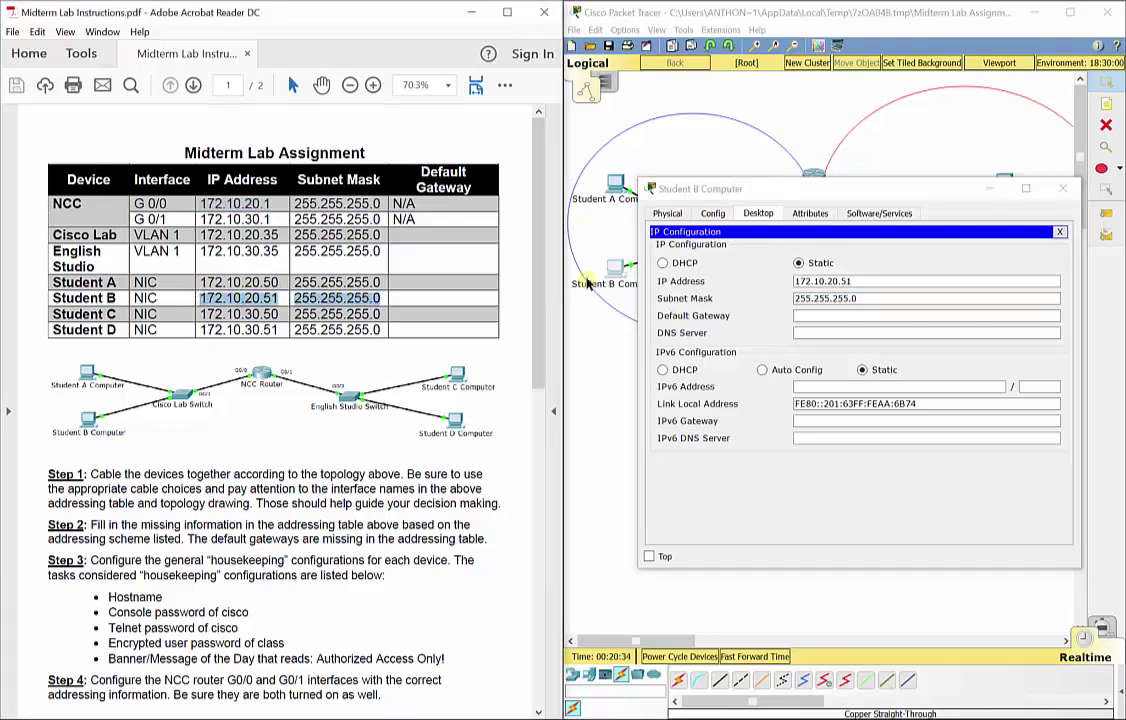
pyautogui.click(830, 315)
pyautogui.write('172.10.20.1')
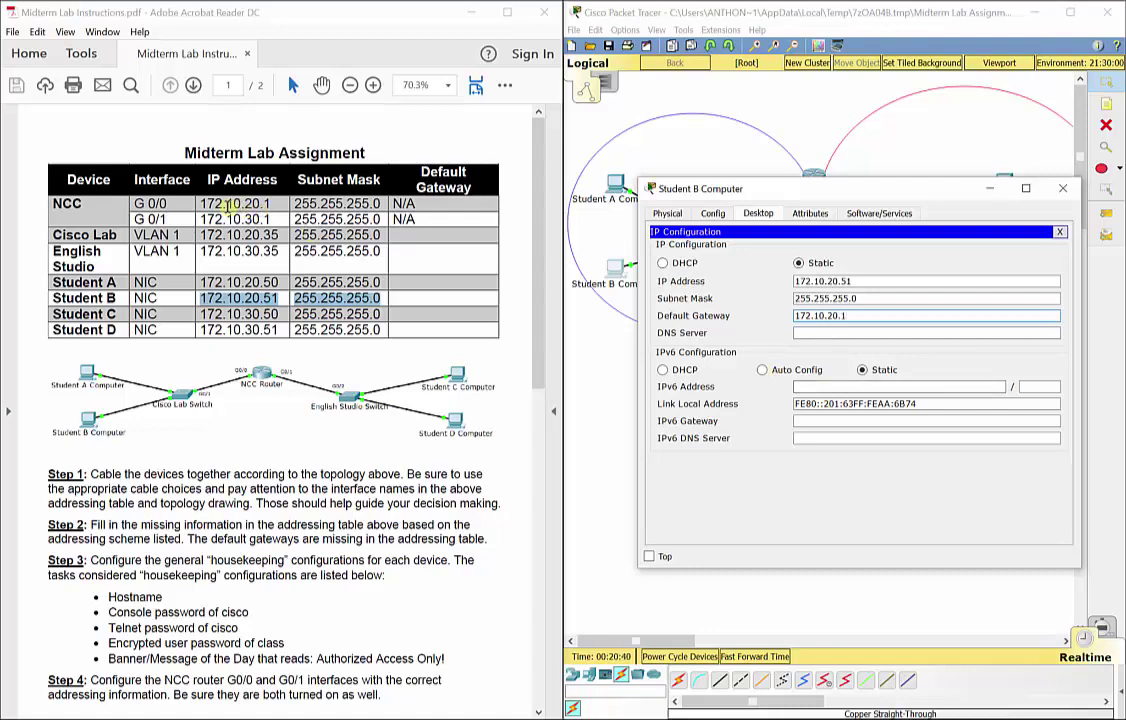
pyautogui.moveTo(203, 203); pyautogui.dragTo(270, 203)
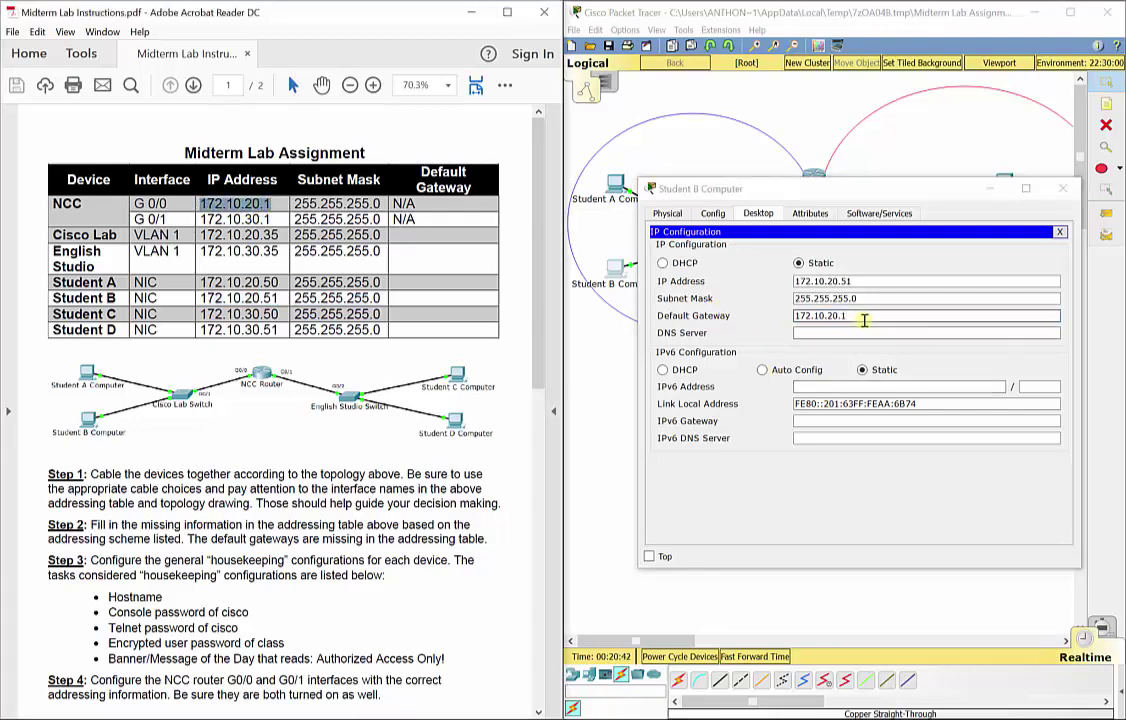
pyautogui.moveTo(866, 316); pyautogui.dragTo(792, 315)
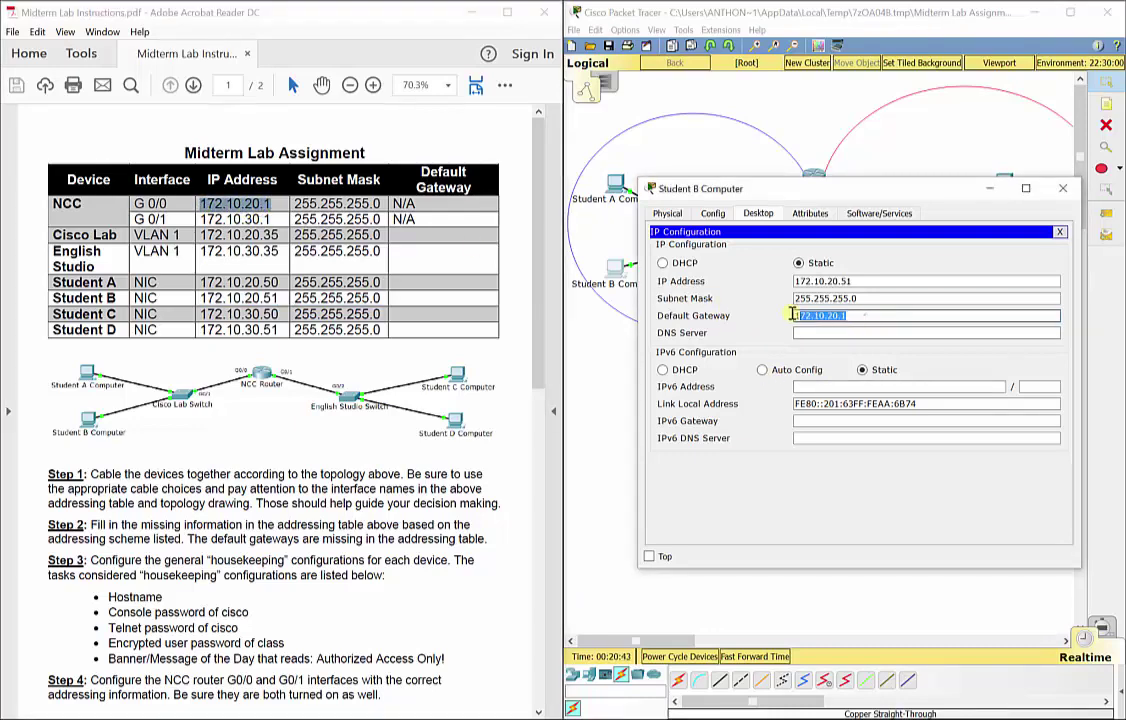
pyautogui.click(1066, 192)
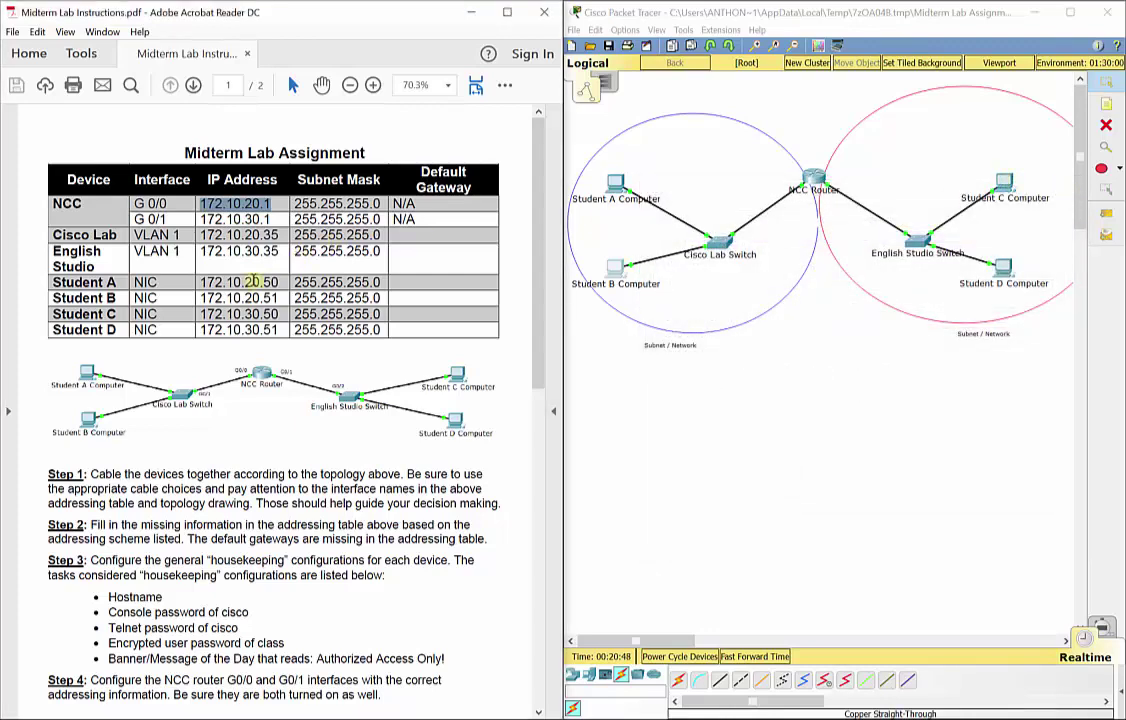
# - Highlight the Student C addressing row and assign Student C Computer the IP address 172.10.30.50 with subnet mask 255.255.255.0
pyautogui.moveTo(201, 313); pyautogui.dragTo(281, 314)
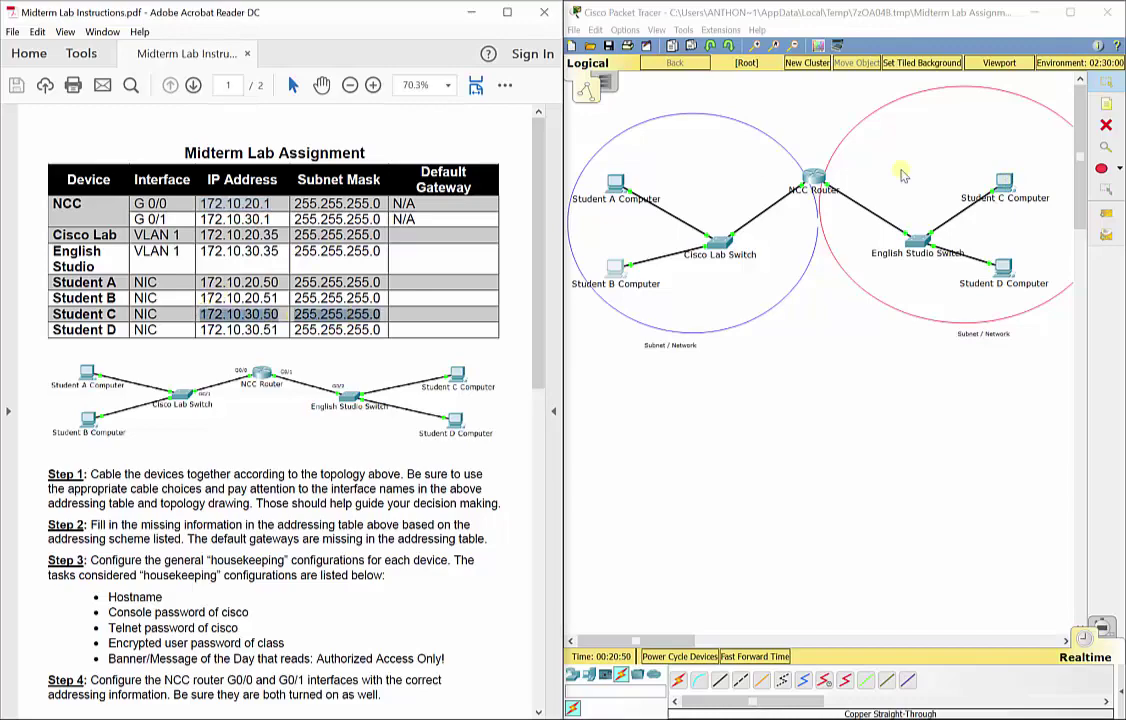
pyautogui.click(1004, 184)
pyautogui.moveTo(403, 204); pyautogui.dragTo(610, 195)
pyautogui.click(675, 220)
pyautogui.click(605, 240)
pyautogui.click(718, 288)
pyautogui.write('172.10.30.50')
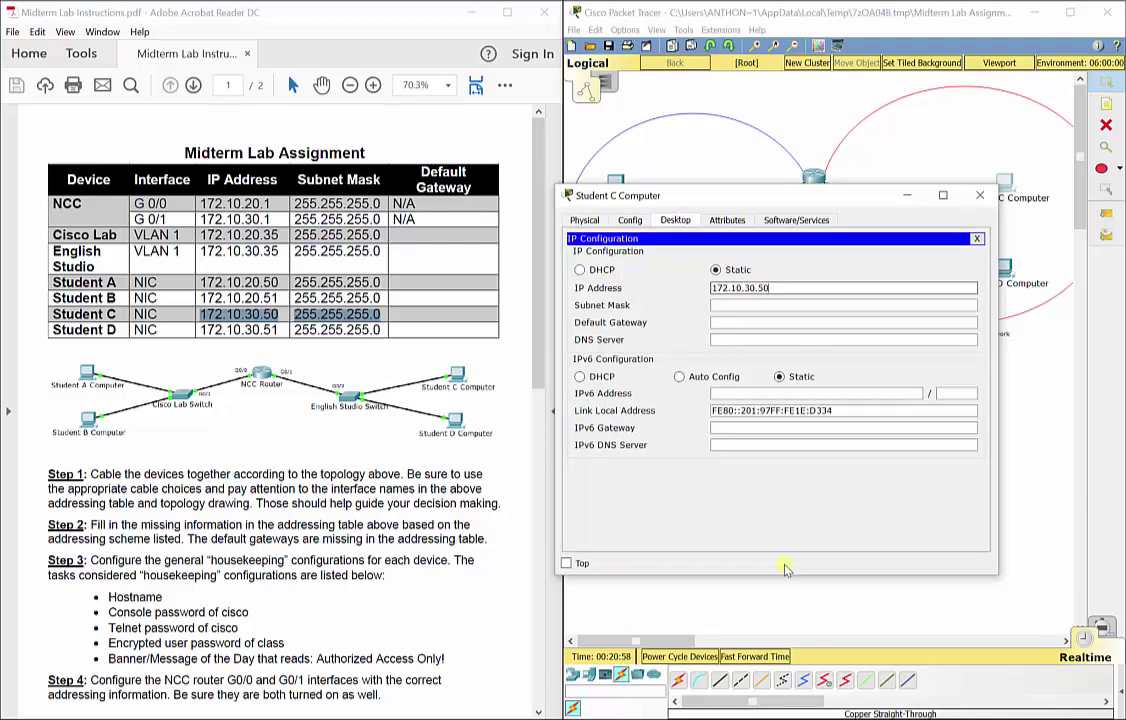
pyautogui.press('Tab')
pyautogui.write('255.255.2')
pyautogui.write('55.255.0')
# - Set Student C Computer's default gateway to 172.10.30.1 and compare it with the NCC G 0/1 address in the table
pyautogui.press('Tab')
pyautogui.write('172.10.30.1')
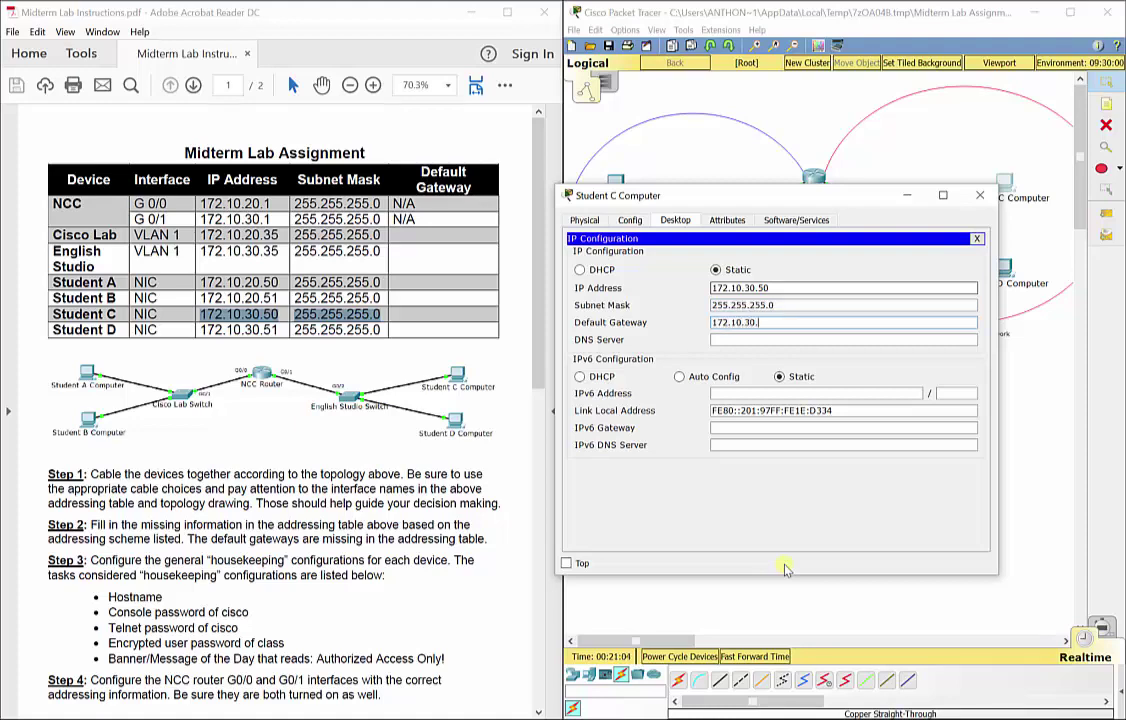
pyautogui.moveTo(200, 218); pyautogui.dragTo(270, 218)
pyautogui.moveTo(793, 195); pyautogui.dragTo(828, 251)
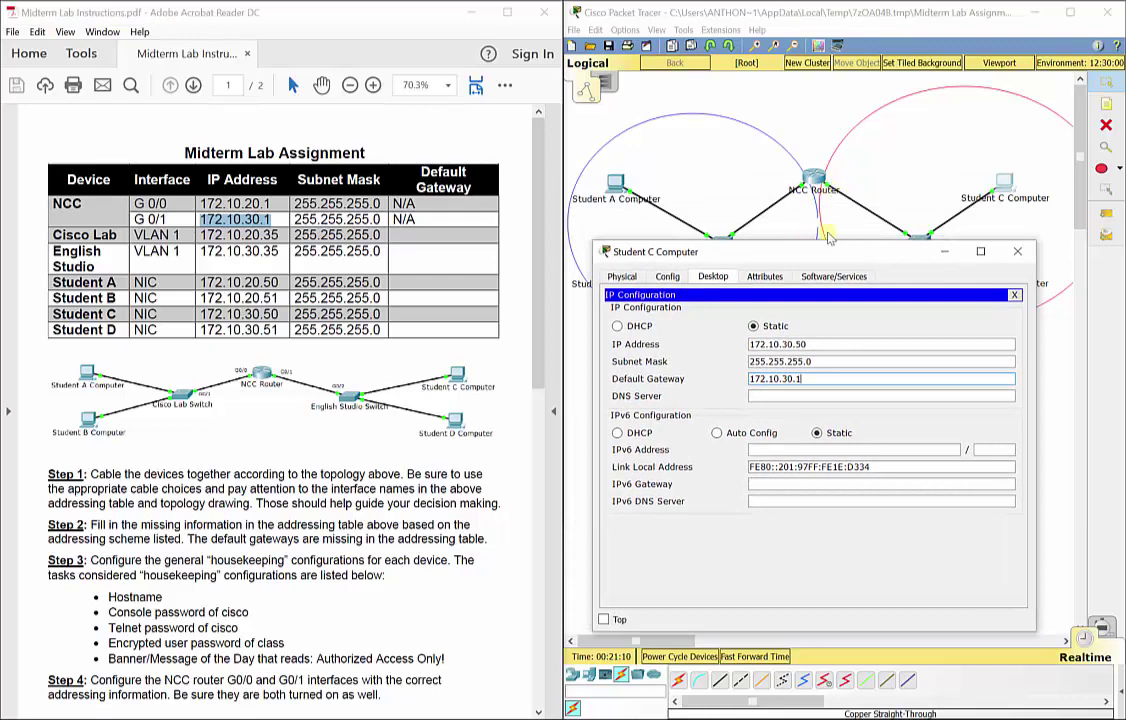
pyautogui.moveTo(834, 378); pyautogui.dragTo(696, 378)
pyautogui.click(1019, 257)
# - Configure Student D Computer with IP address 172.10.30.51, subnet mask 255.255.255.0 and default gateway 172.10.30.1
pyautogui.click(1003, 267)
pyautogui.moveTo(485, 207); pyautogui.dragTo(718, 212)
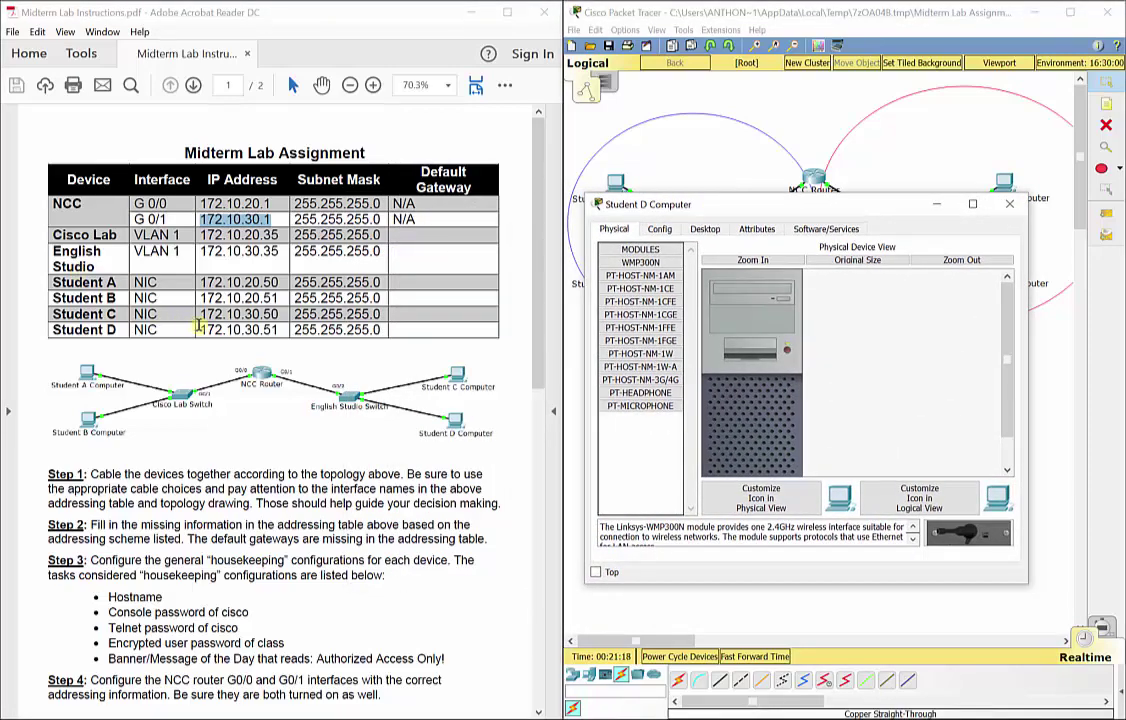
pyautogui.doubleClick(258, 329)
pyautogui.moveTo(258, 329); pyautogui.dragTo(370, 330)
pyautogui.click(705, 229)
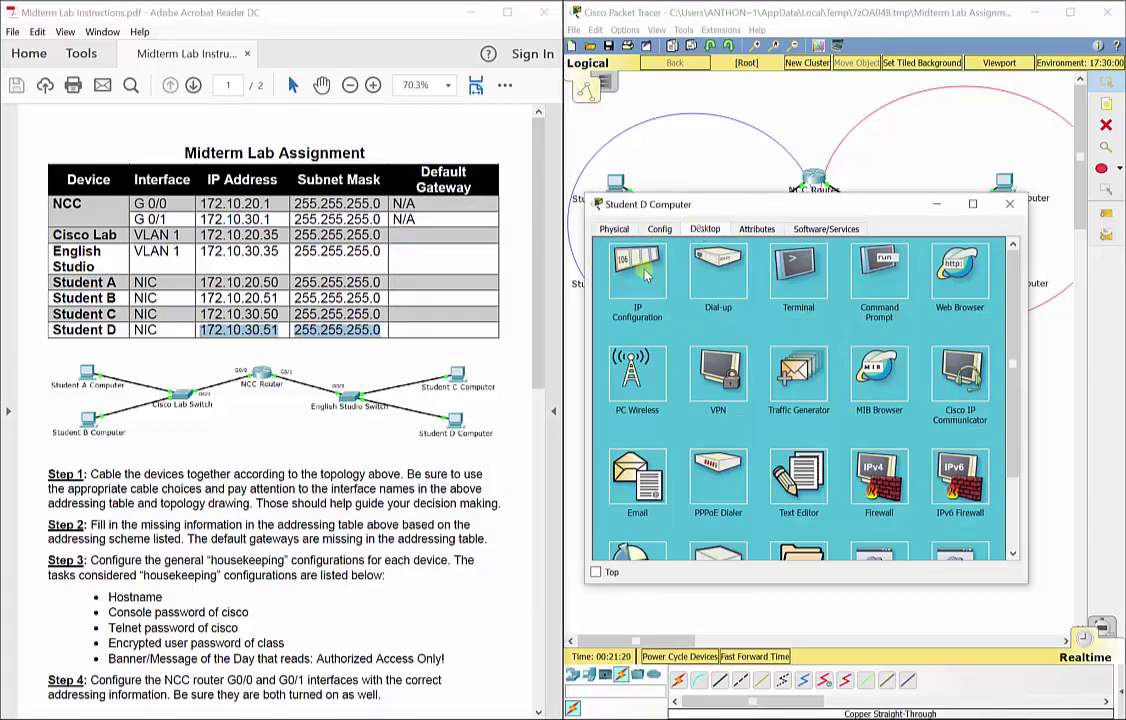
pyautogui.click(633, 245)
pyautogui.write('17')
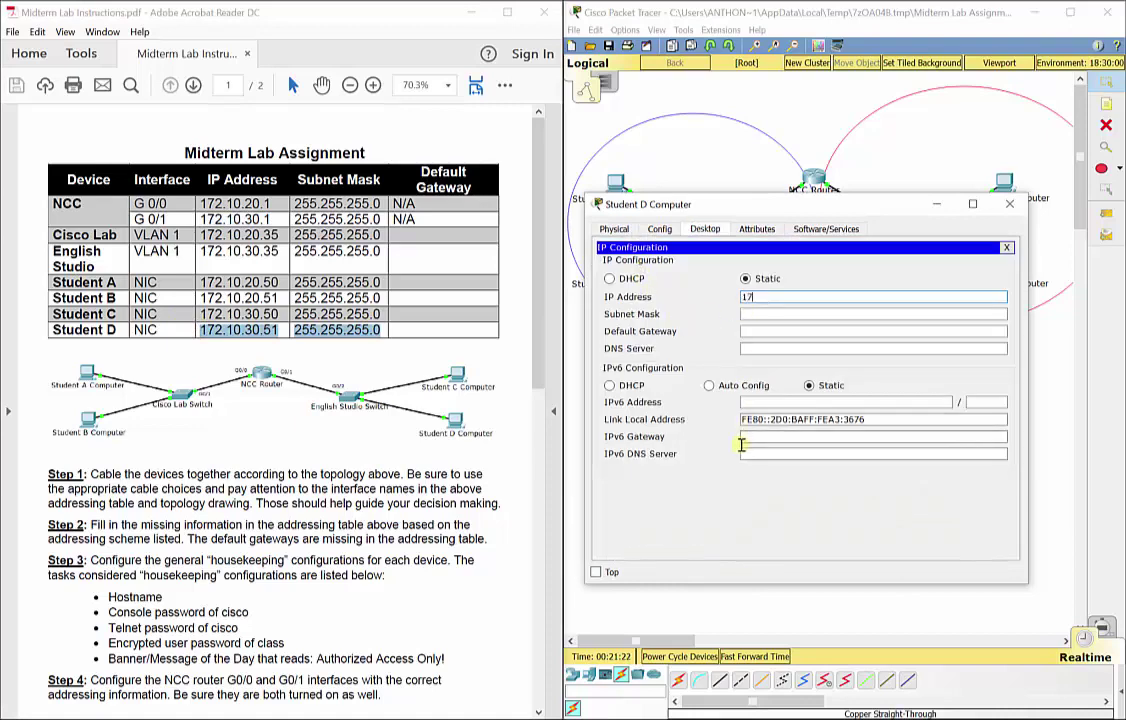
pyautogui.write('2.10.30.51')
pyautogui.press('Tab')
pyautogui.write('255.255.25')
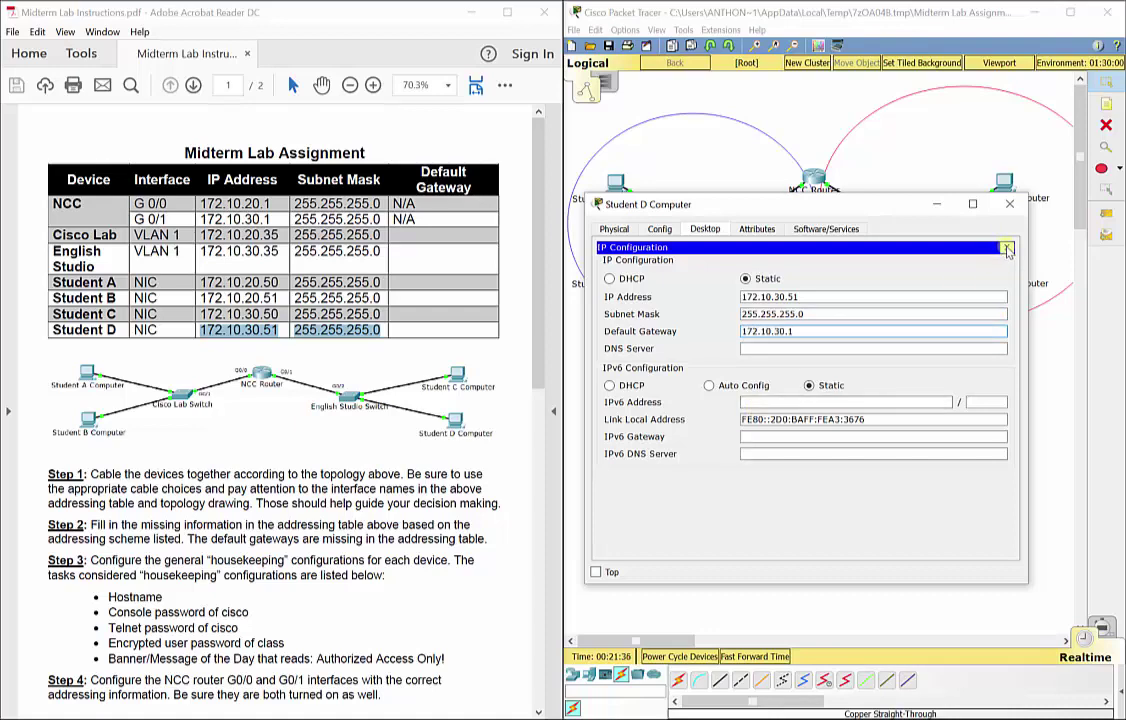
# - Compare Student D Computer's default gateway with the NCC G 0/1 address in the table and close its configuration window
pyautogui.moveTo(805, 335); pyautogui.dragTo(652, 332)
pyautogui.moveTo(271, 219); pyautogui.dragTo(198, 218)
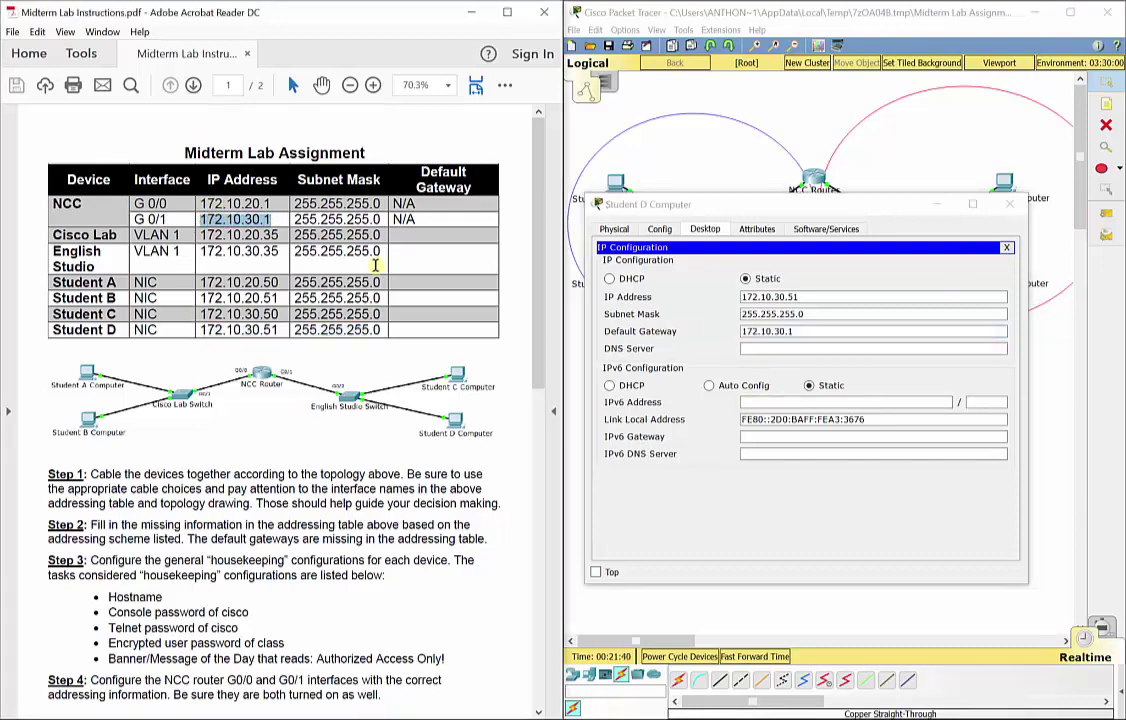
pyautogui.click(1012, 206)
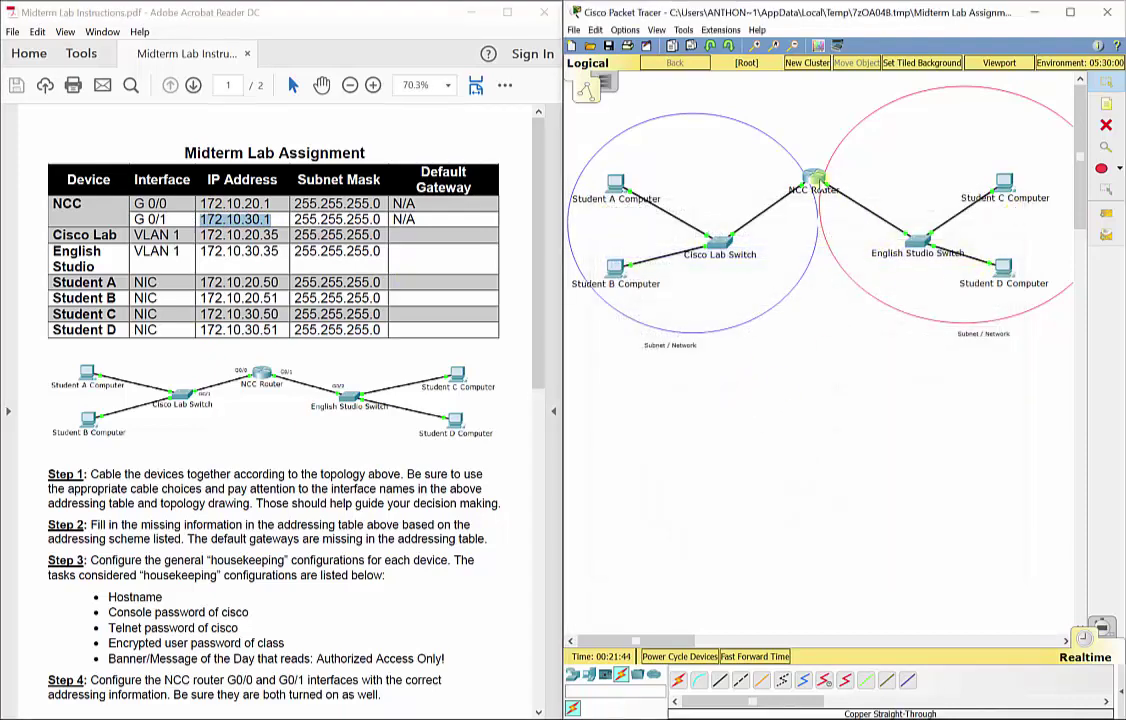
pyautogui.click(1004, 186)
pyautogui.moveTo(815, 181); pyautogui.dragTo(840, 192)
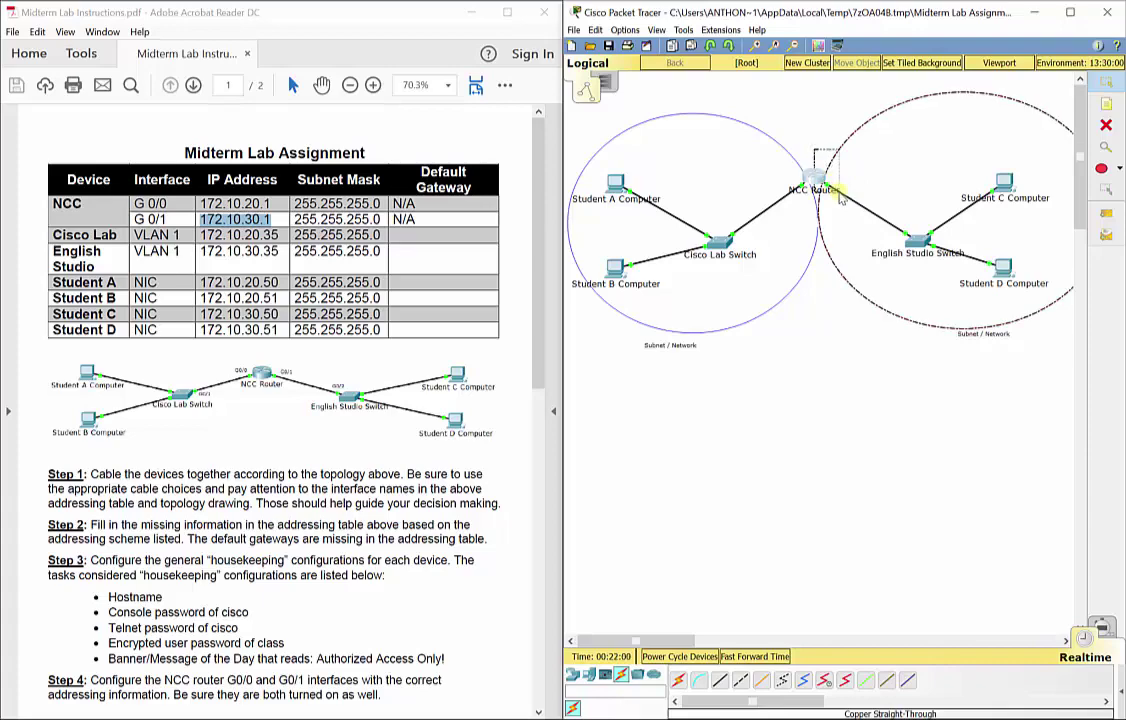
pyautogui.click(716, 120)
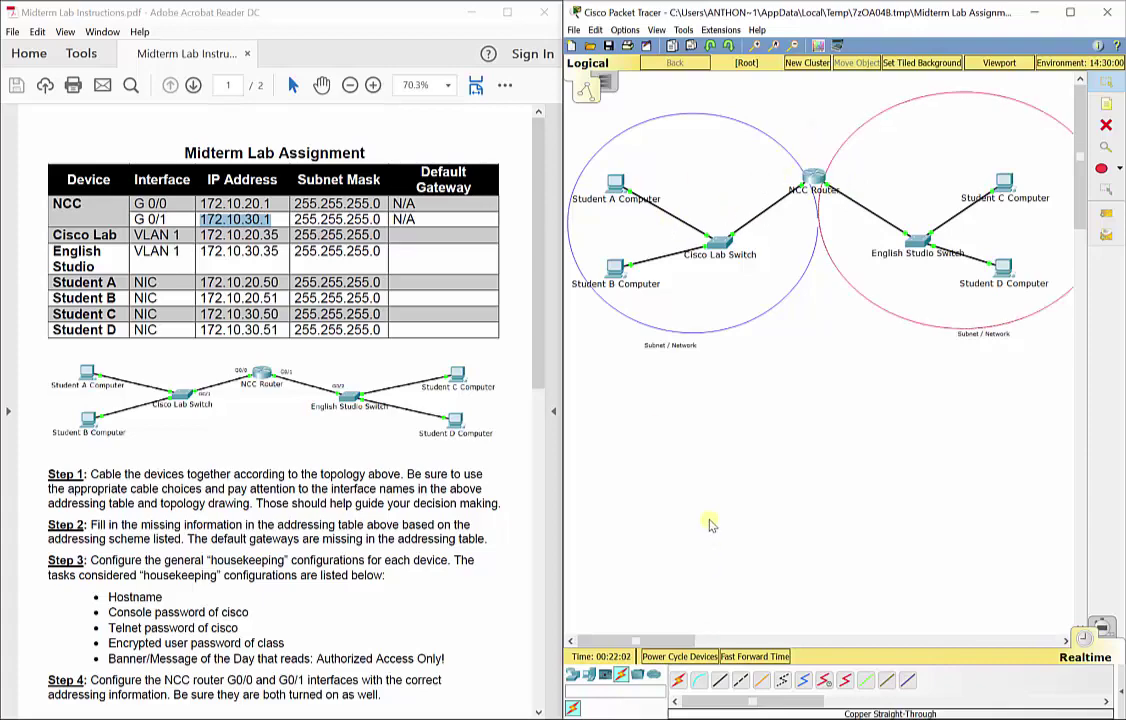
# - Bring up the Step 7 connectivity instruction and send a simple PDU from Student A Computer to Student C Computer
pyautogui.scroll(-5, 297, 505)
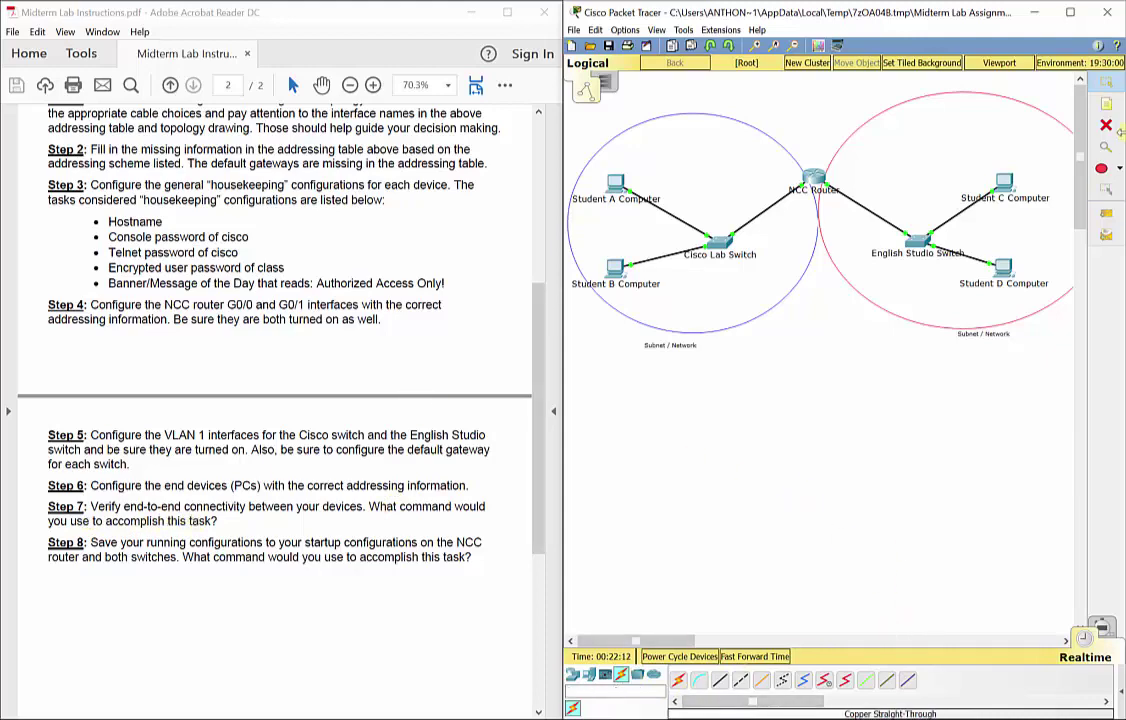
pyautogui.click(1107, 214)
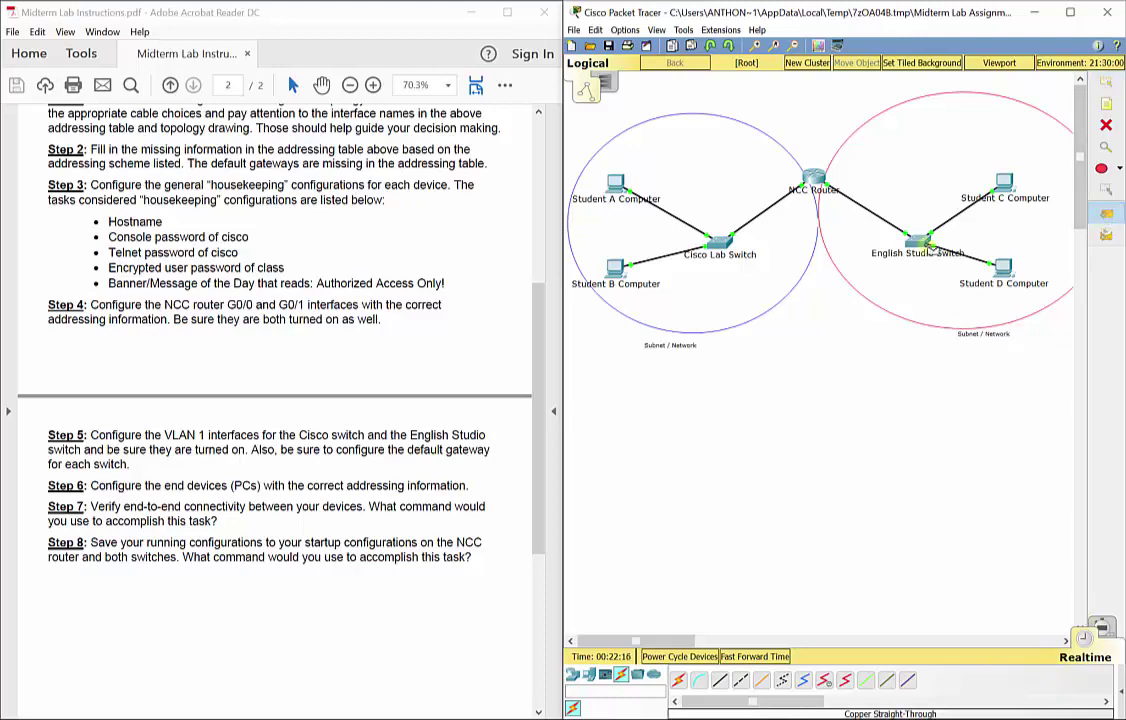
pyautogui.click(618, 185)
pyautogui.click(1004, 183)
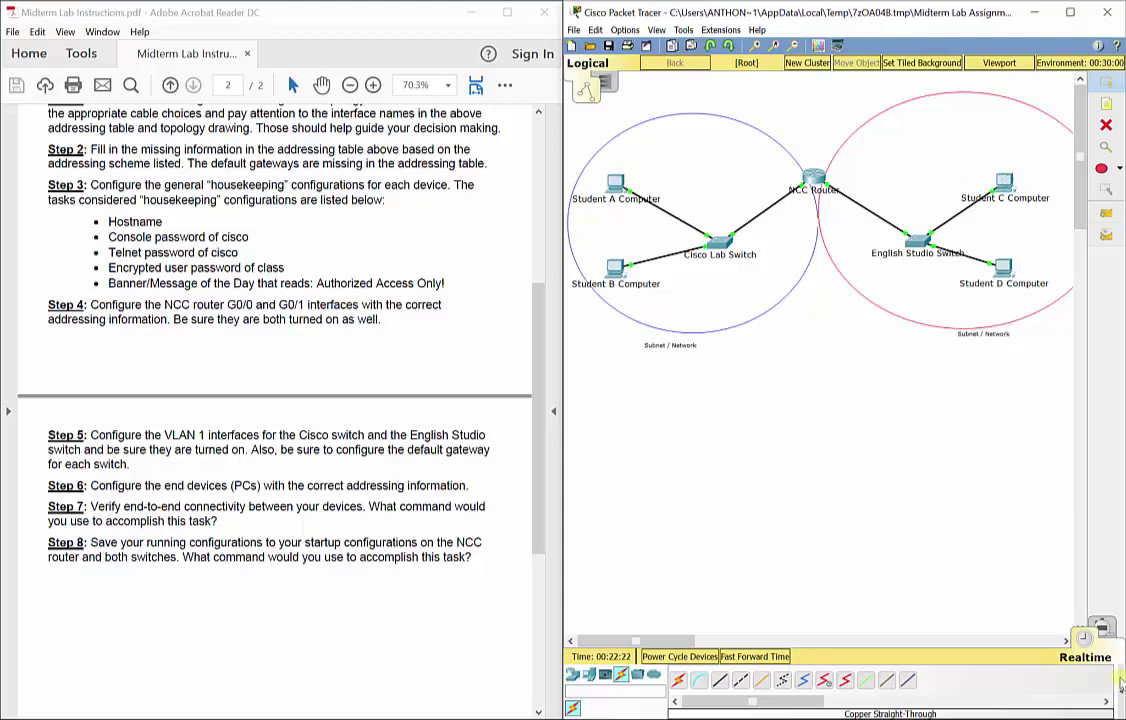
# - Reveal the PDU list, maximize the simulator window and fire the Student A to Student C PDU again
pyautogui.moveTo(1120, 683); pyautogui.dragTo(866, 688)
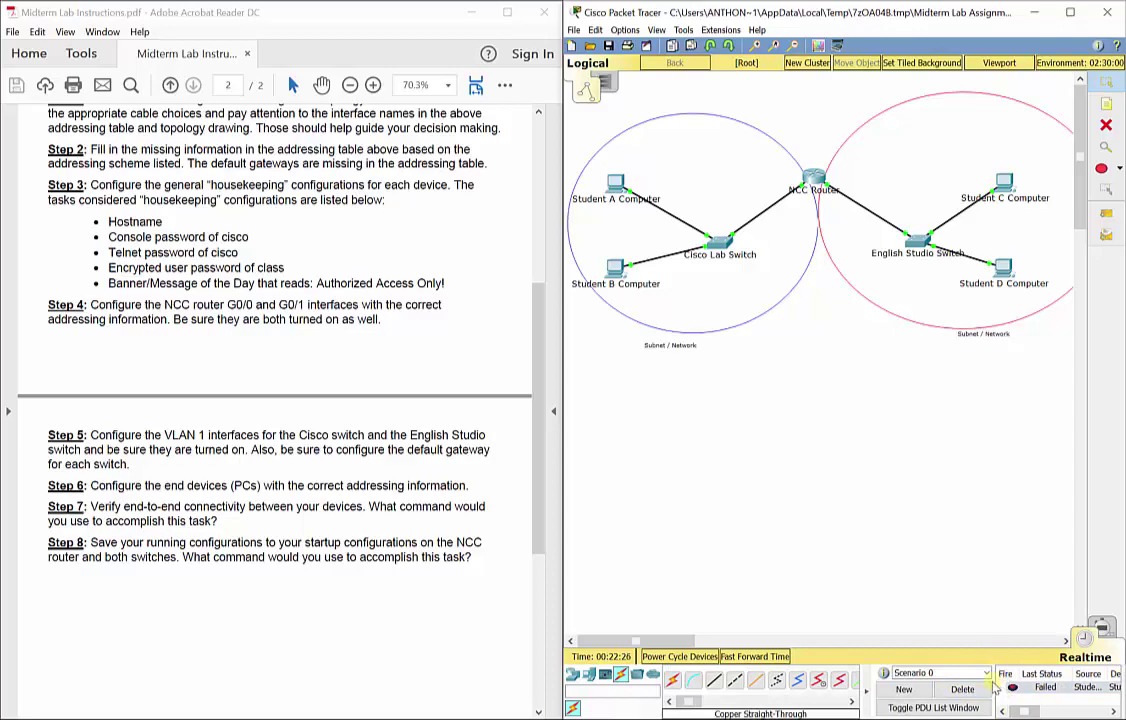
pyautogui.moveTo(740, 15)
pyautogui.mouseDown()
pyautogui.moveTo(805, 70)
pyautogui.moveTo(724, 5)
pyautogui.mouseUp()
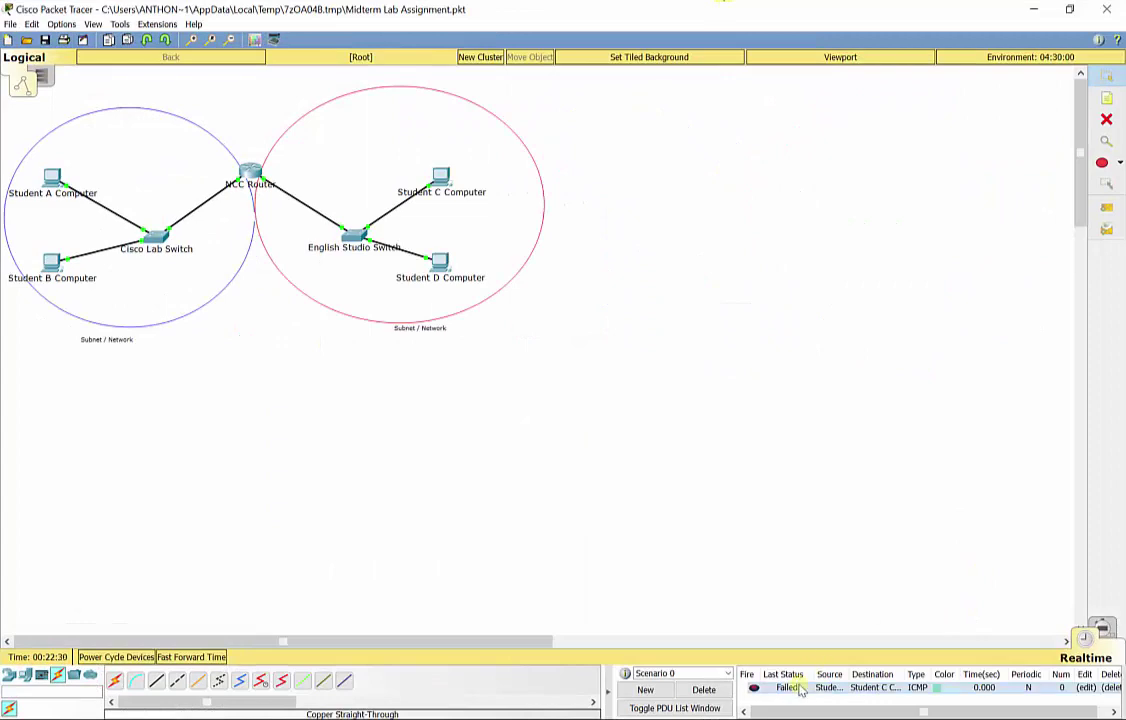
pyautogui.click(754, 688)
# - Send simple PDUs from Student D Computer to Student A Computer, from Student B to Student C, and again from Student D to Student A
pyautogui.click(1107, 206)
pyautogui.click(440, 260)
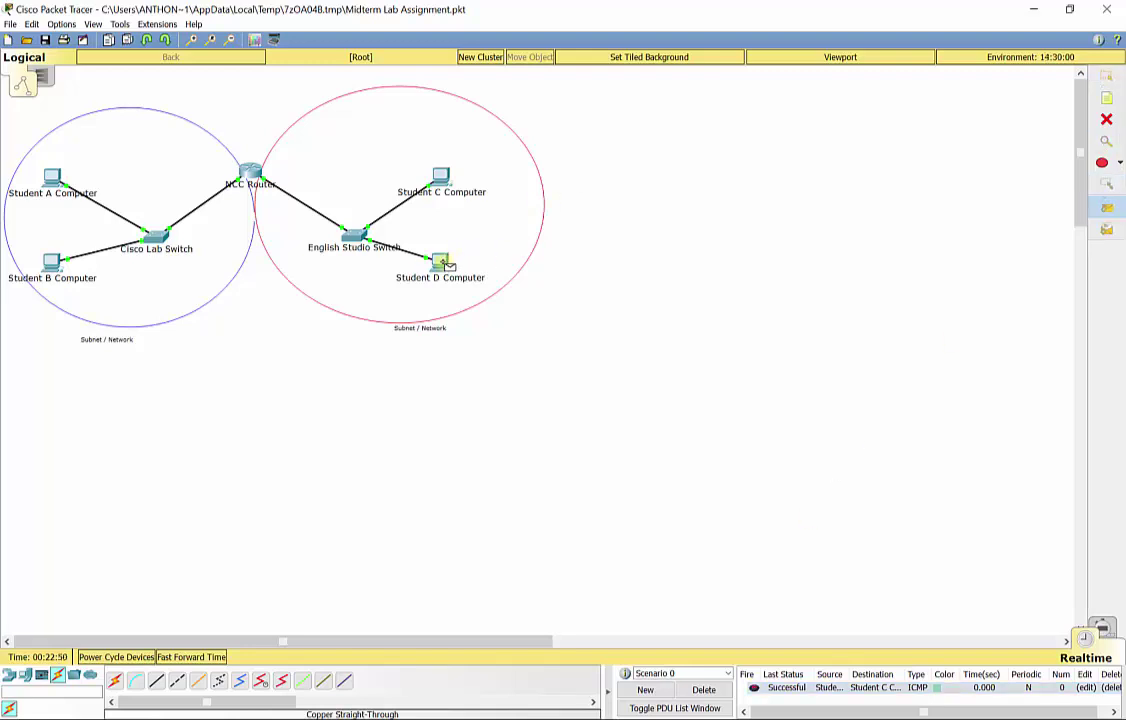
pyautogui.click(52, 180)
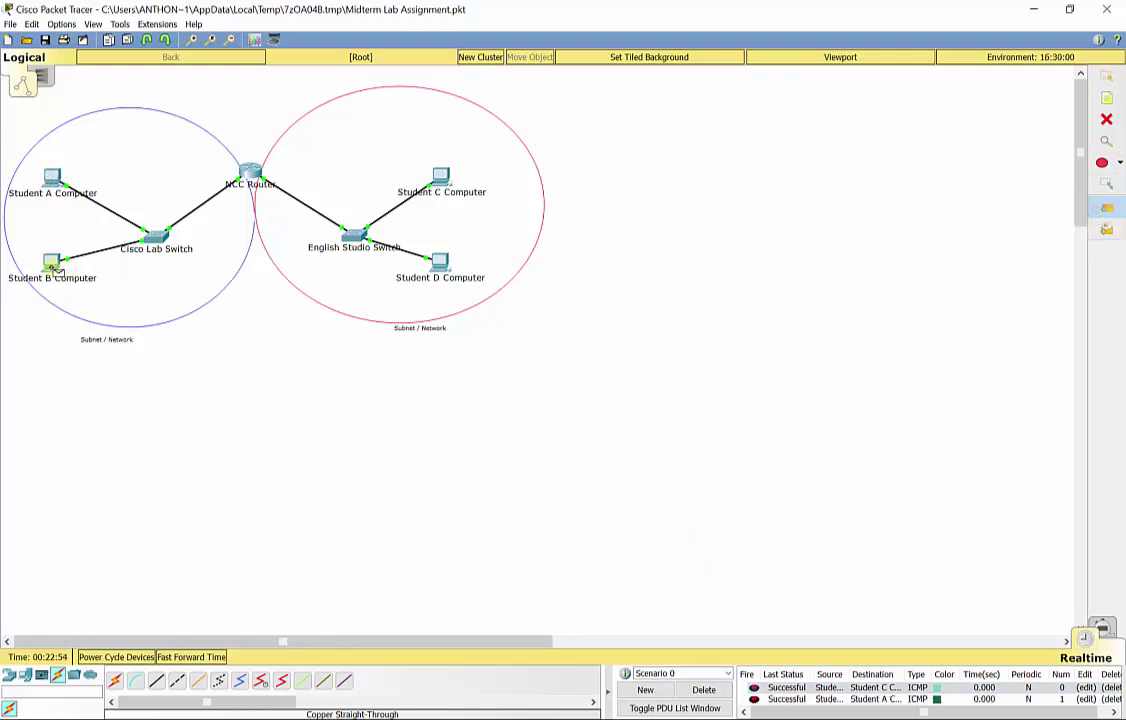
pyautogui.press('Escape')
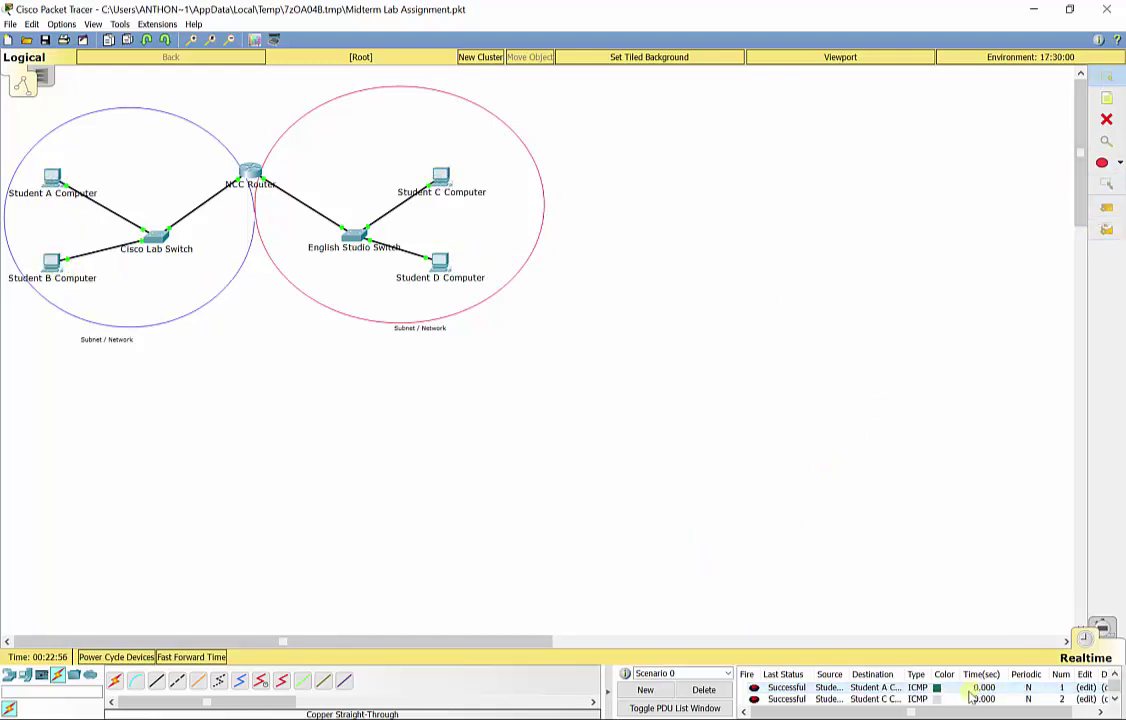
pyautogui.click(1106, 207)
pyautogui.click(440, 262)
pyautogui.click(53, 176)
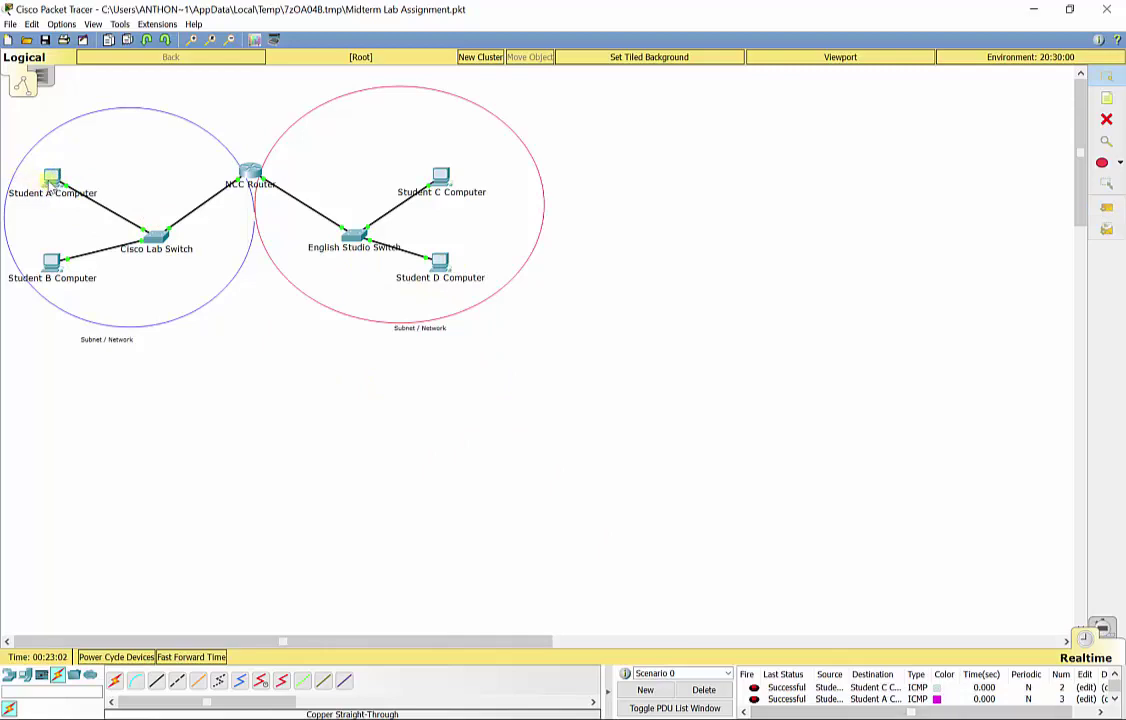
# - Run ping 172.10.30.50 from Student A Computer's Command Prompt to test connectivity with Student C Computer
pyautogui.click(52, 176)
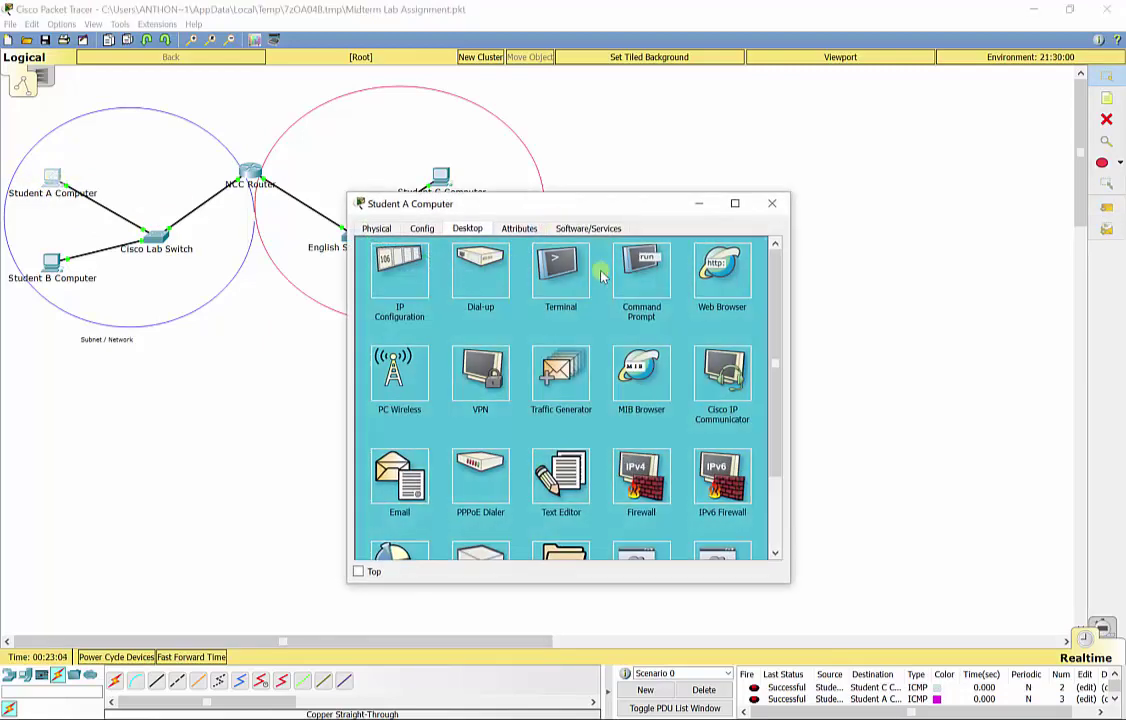
pyautogui.click(652, 266)
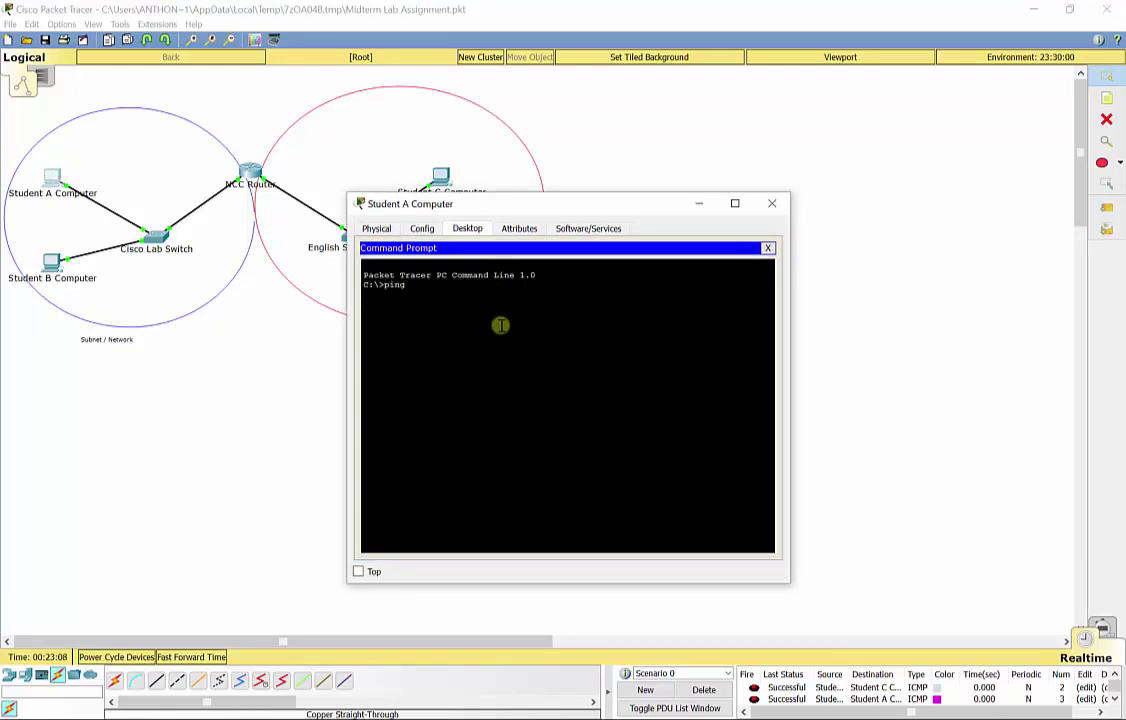
pyautogui.moveTo(477, 207); pyautogui.dragTo(618, 178)
pyautogui.click(568, 256)
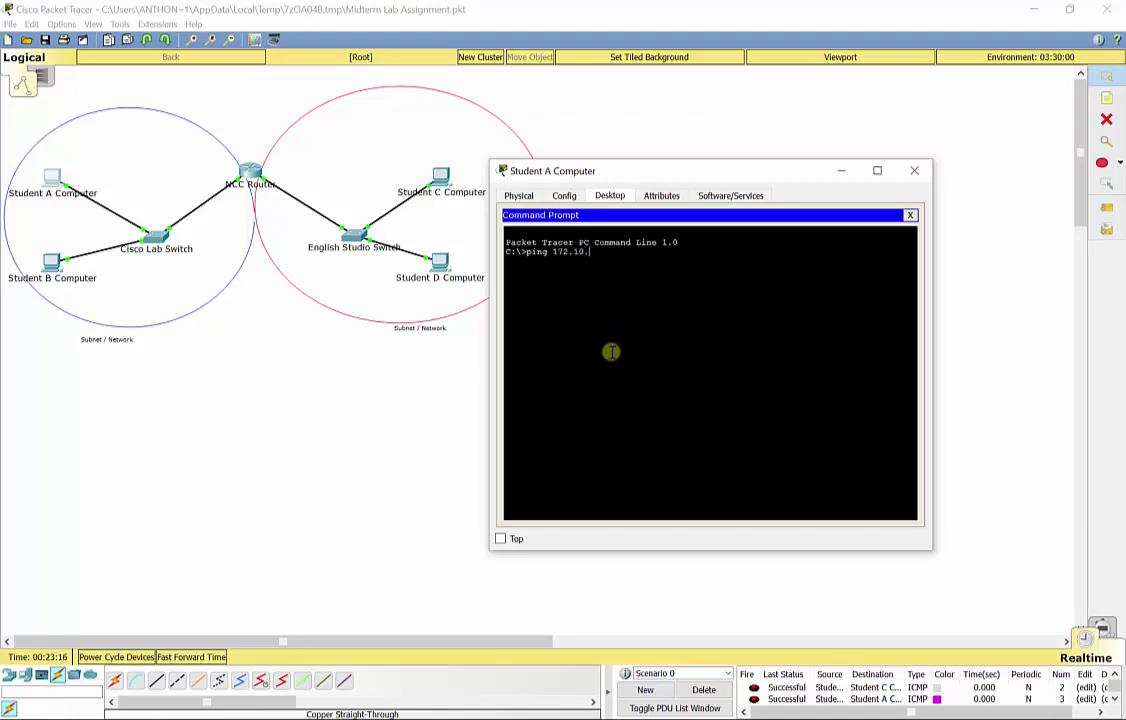
pyautogui.press('Return')
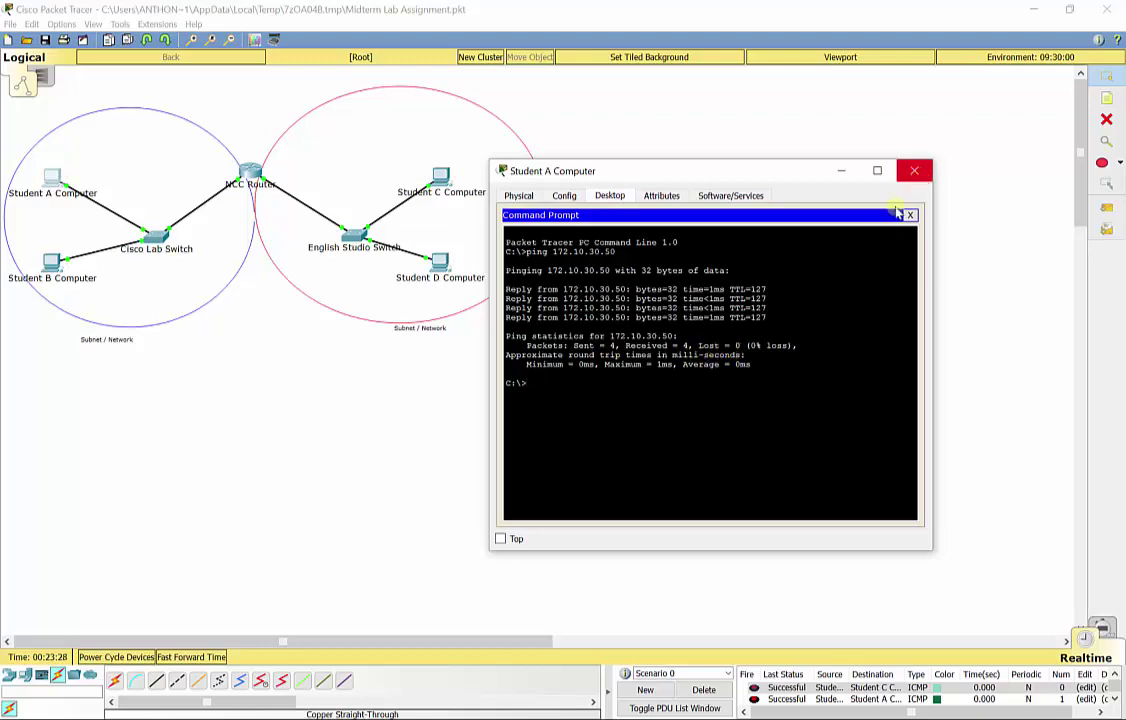
# - Ping 172.10.30.51 and the gateway 172.10.20.1 from Student A Computer, and close its window
pyautogui.press('Up')
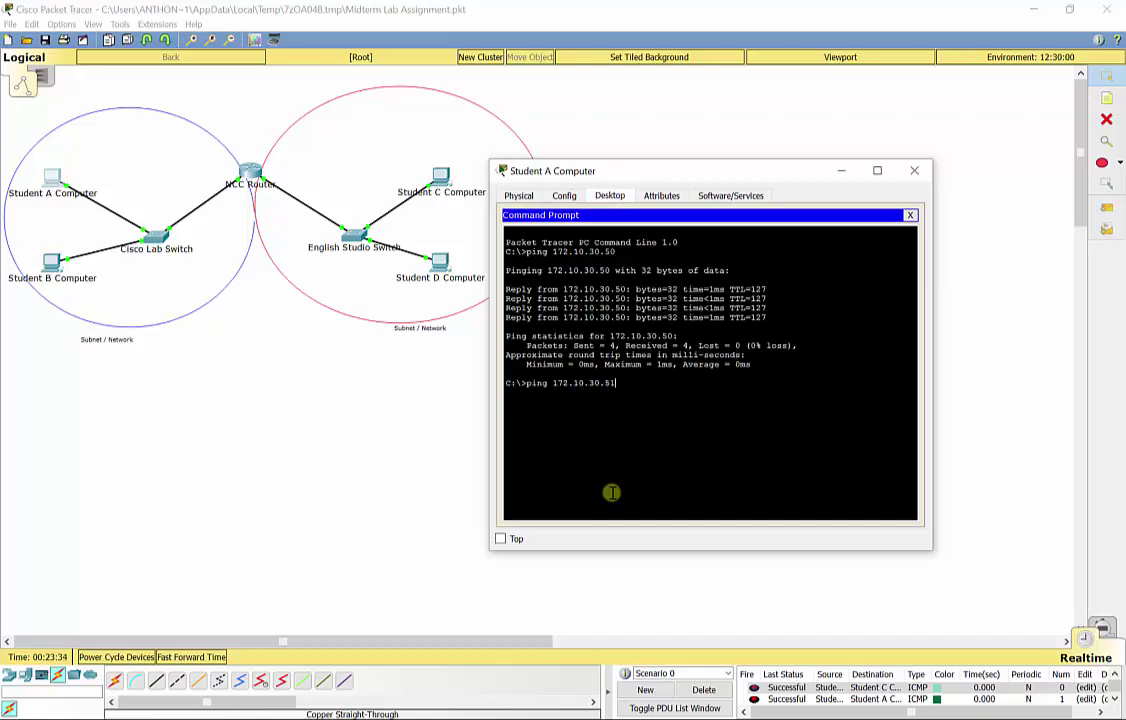
pyautogui.press('Return')
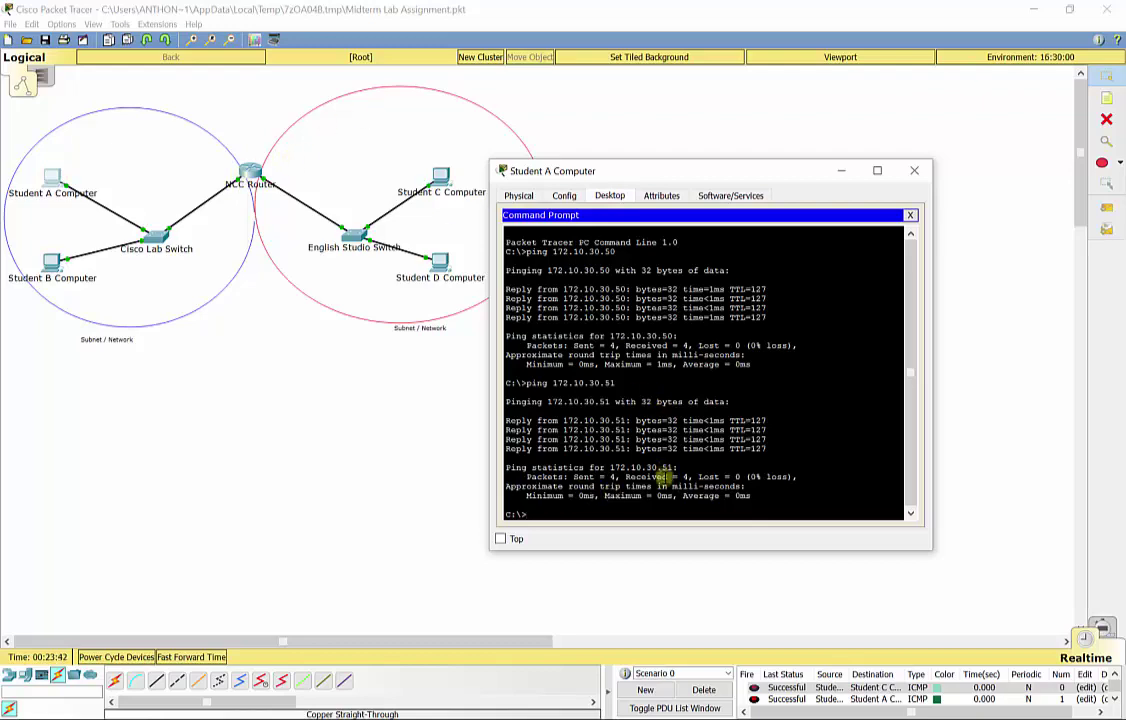
pyautogui.press('Up')
pyautogui.press('Return')
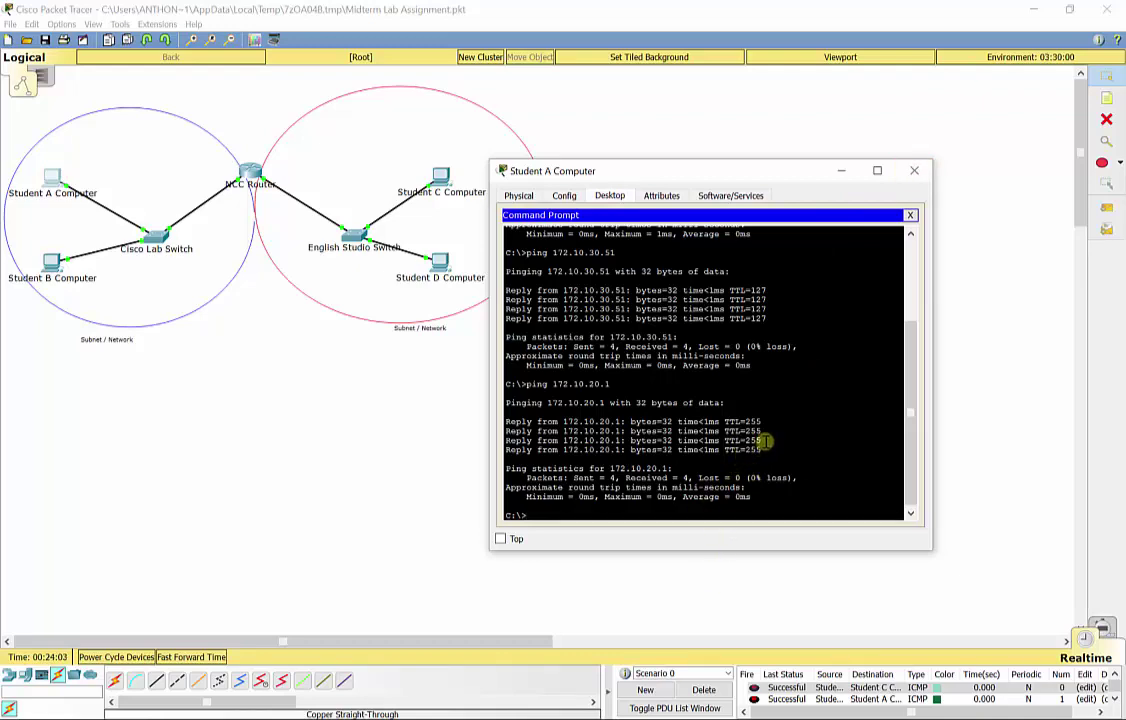
pyautogui.click(914, 170)
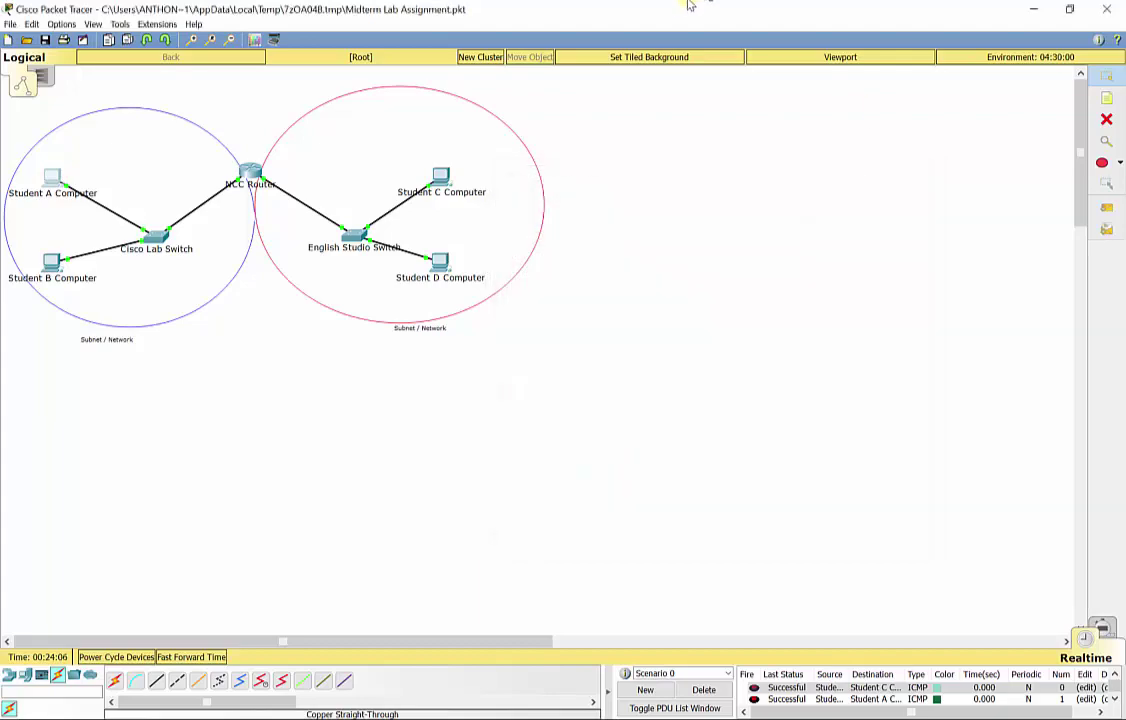
# - Bring the Step 8 instruction back into view and save the NCC Router's running configuration from privileged mode with copy run start
pyautogui.doubleClick(661, 4)
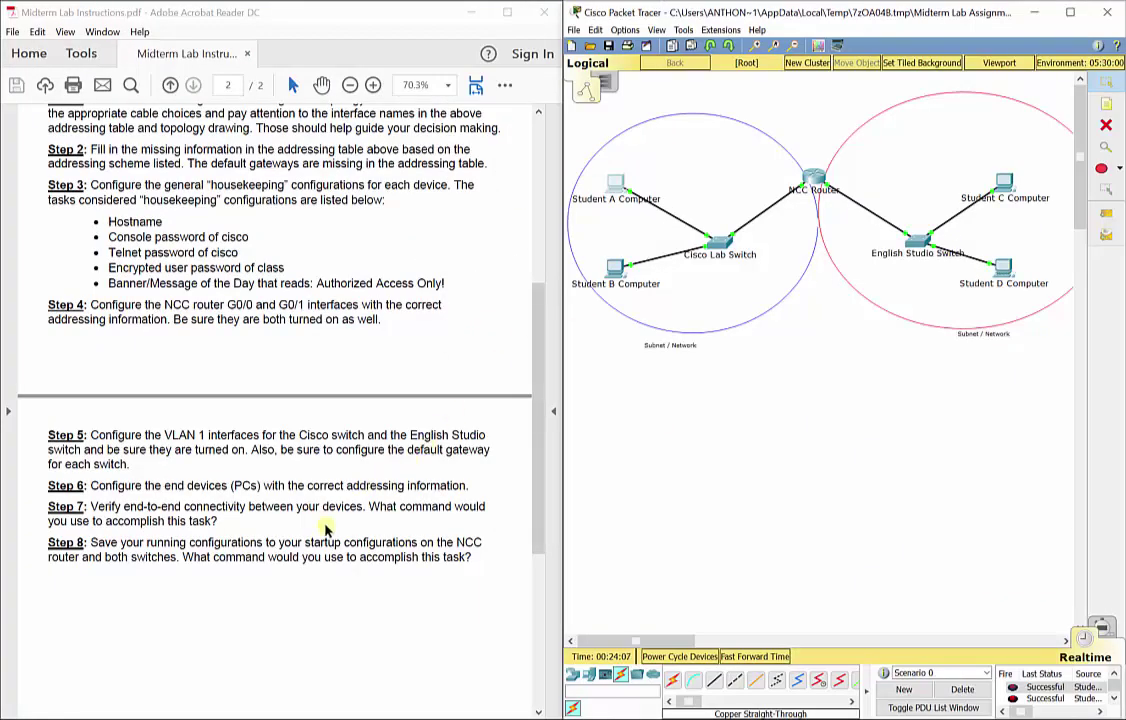
pyautogui.click(287, 463)
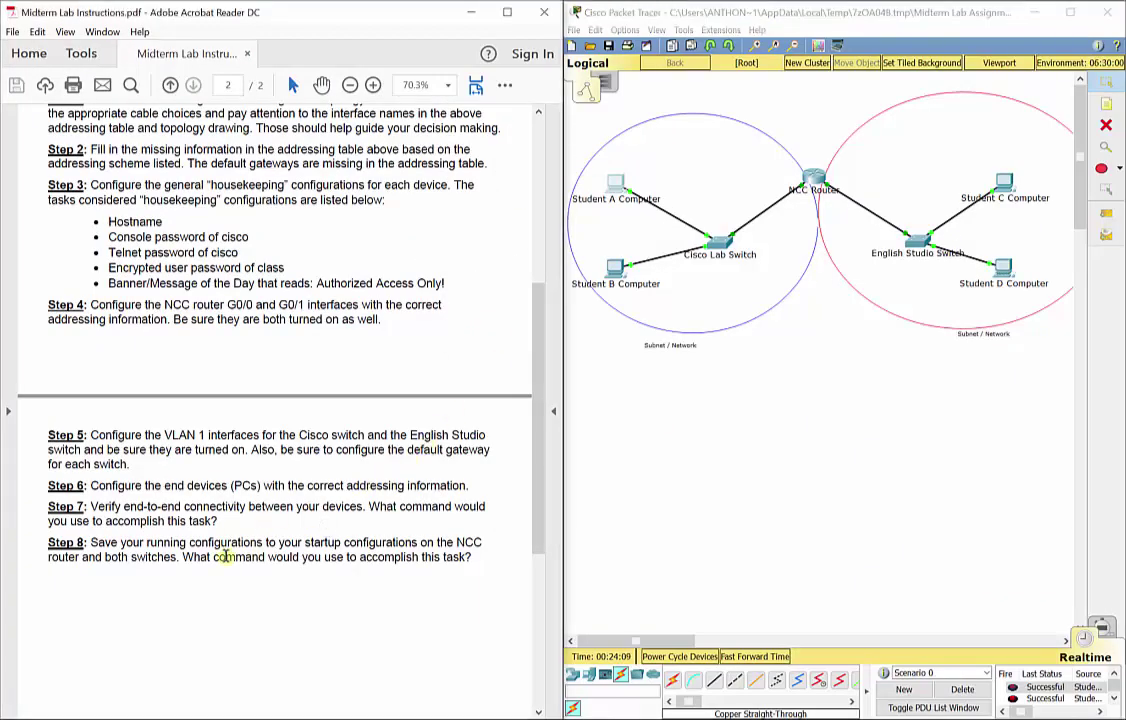
pyautogui.click(813, 180)
pyautogui.moveTo(580, 222); pyautogui.dragTo(837, 147)
pyautogui.write('exit')
pyautogui.press('Return')
pyautogui.write('exit')
pyautogui.press('Return')
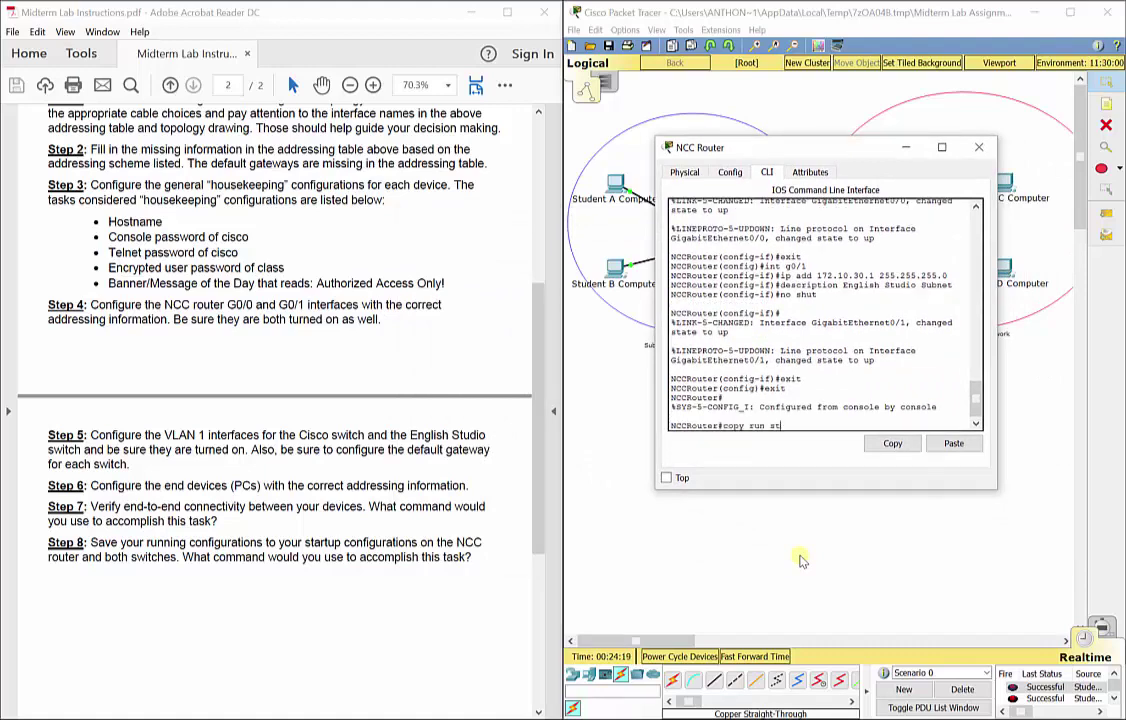
pyautogui.write('copy run start')
pyautogui.press('Return')
pyautogui.press('Return')
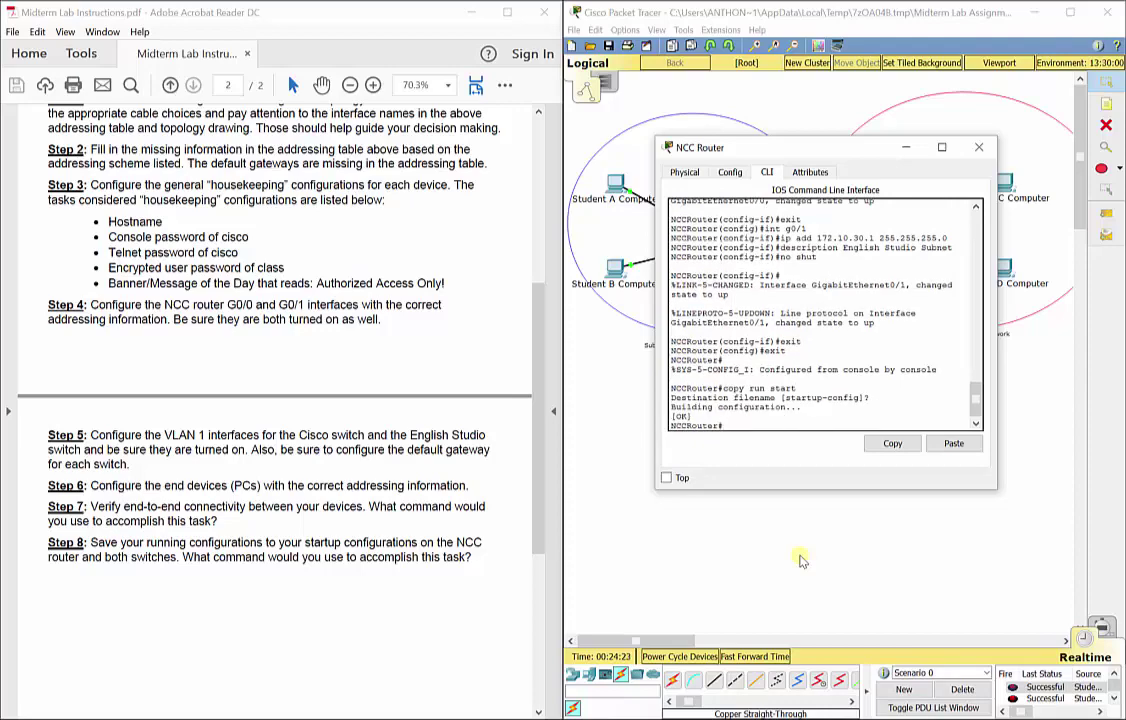
pyautogui.click(979, 147)
# - Exit global configuration on the Cisco Lab Switch and save its configuration with copy run start
pyautogui.click(705, 240)
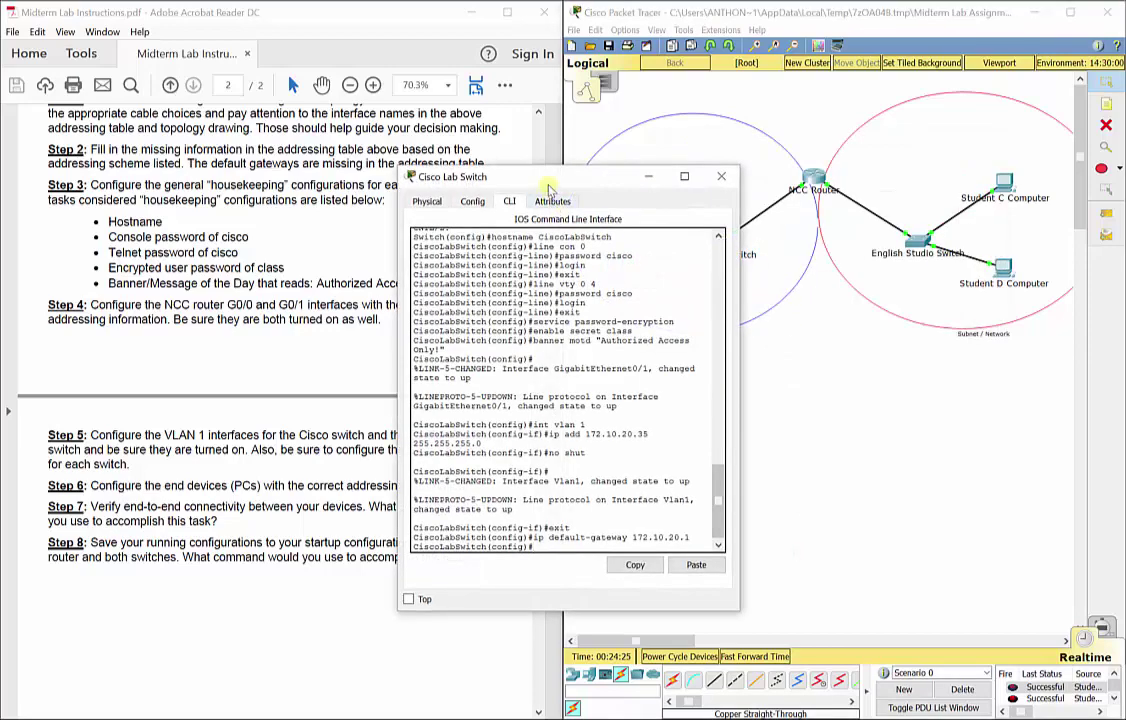
pyautogui.moveTo(565, 179); pyautogui.dragTo(820, 177)
pyautogui.press('Return')
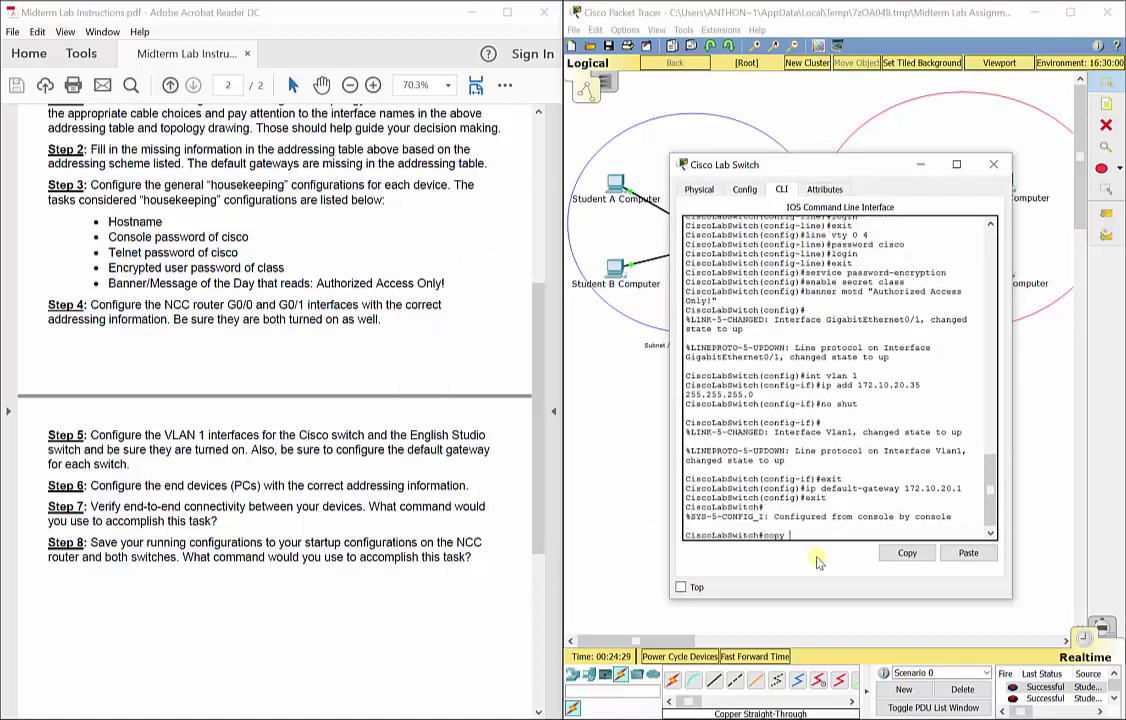
pyautogui.press('Return')
pyautogui.press('Return')
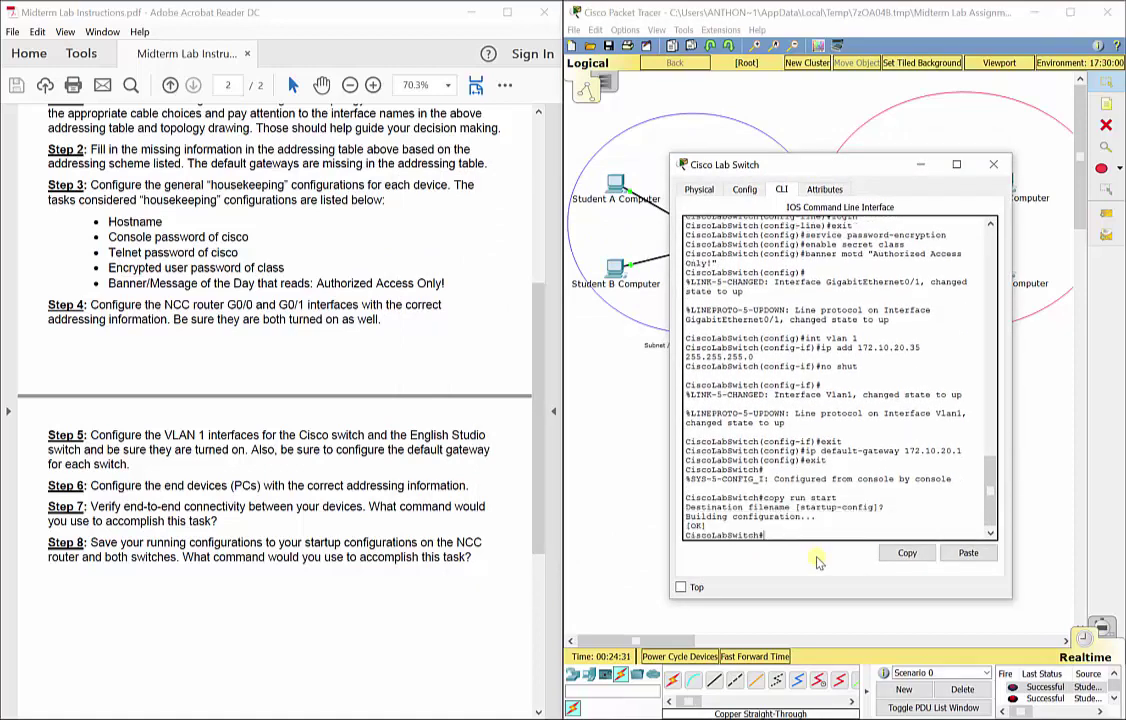
pyautogui.click(993, 164)
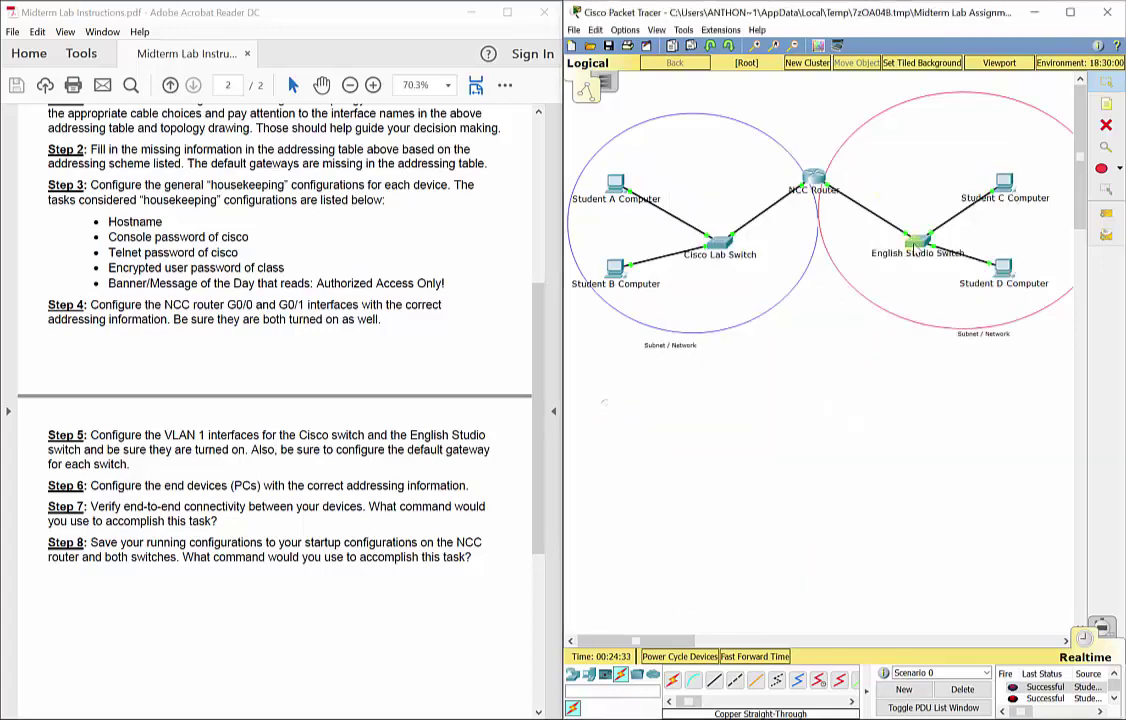
# - Exit global configuration on the English Studio Switch and save its configuration with copy run start
pyautogui.click(917, 234)
pyautogui.moveTo(570, 172); pyautogui.dragTo(793, 165)
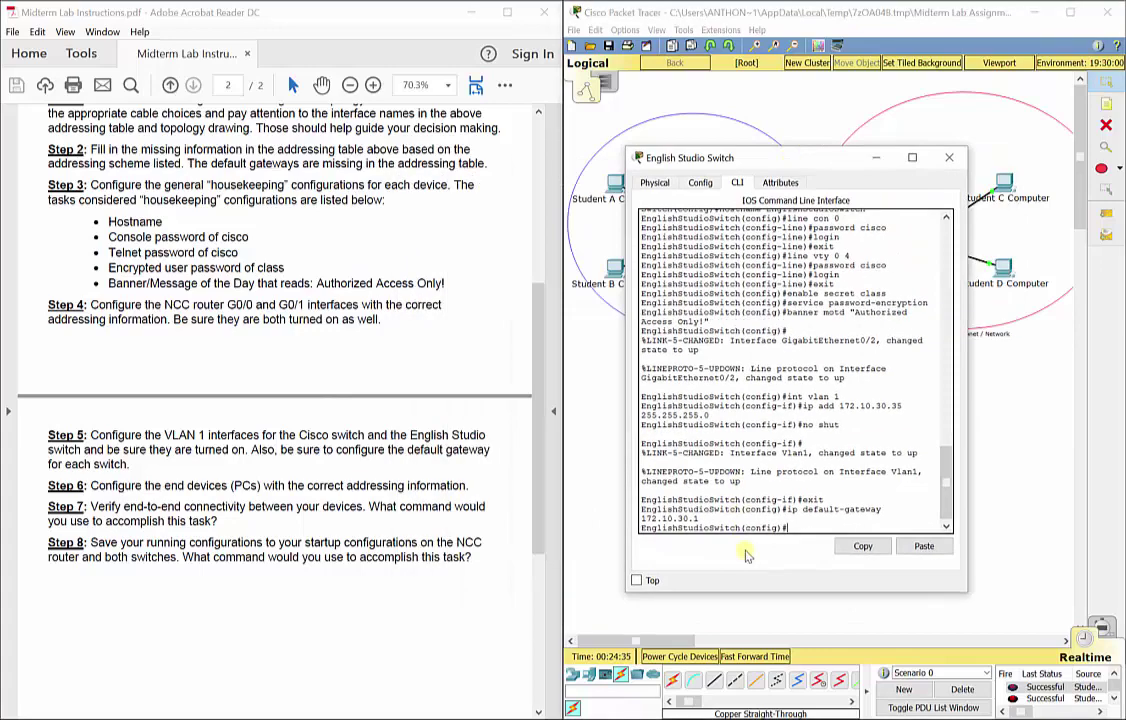
pyautogui.press('Return')
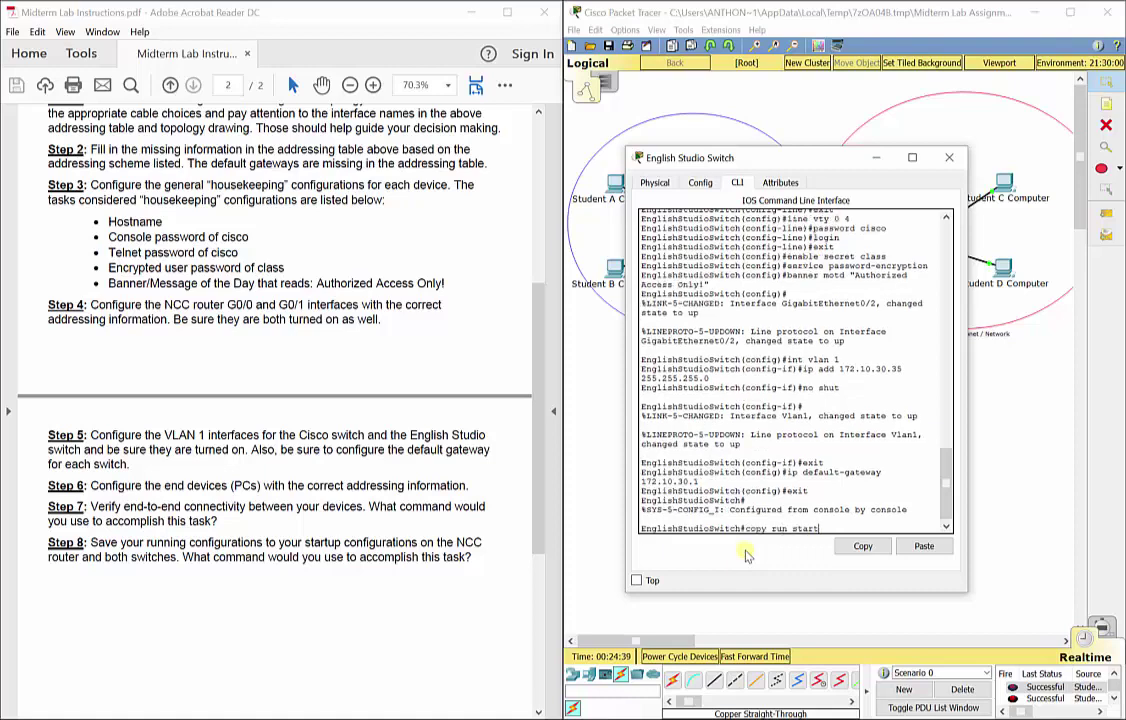
pyautogui.press('Return')
pyautogui.press('Return')
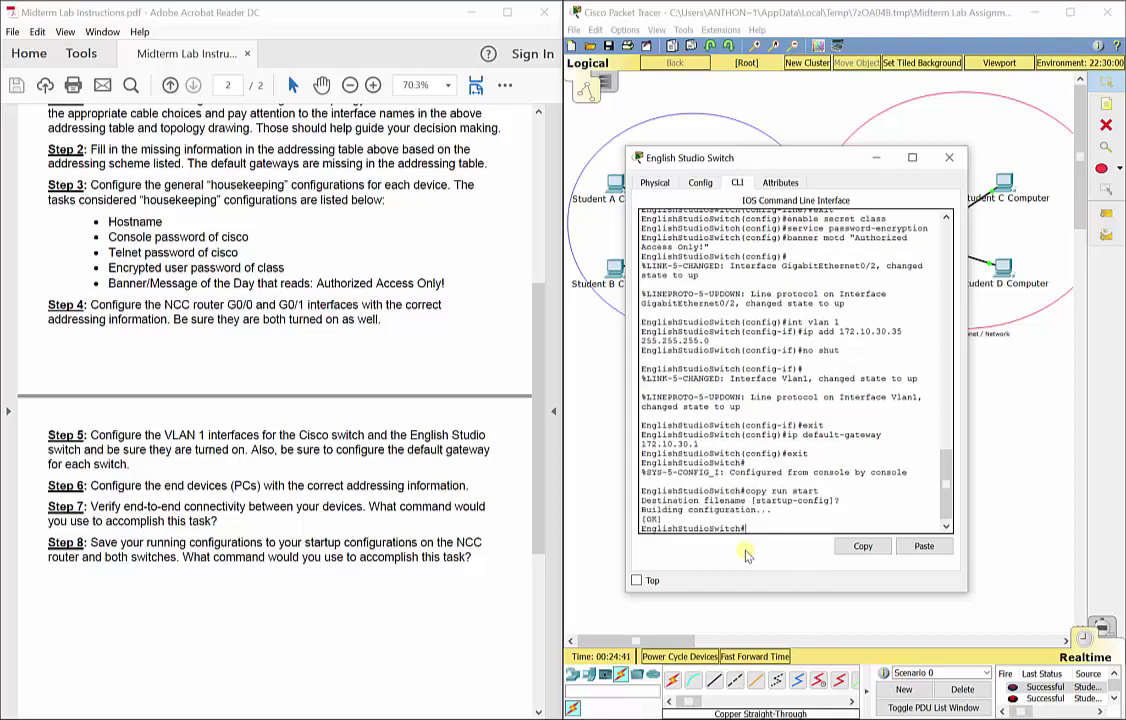
pyautogui.click(949, 157)
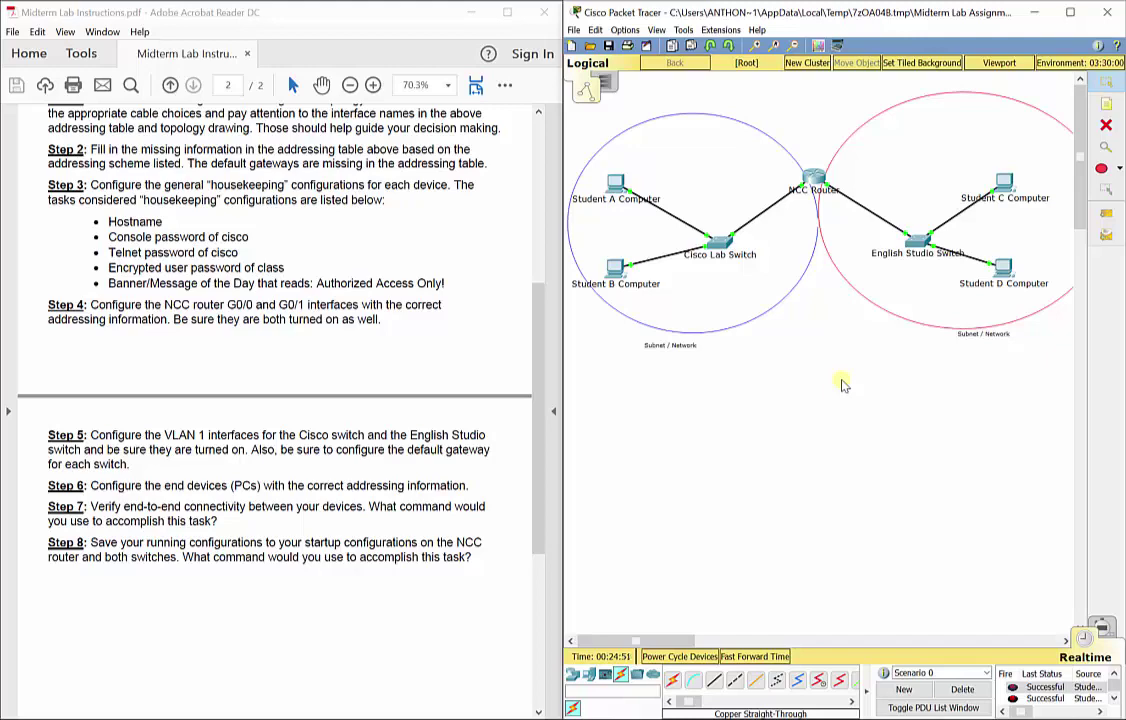
# - Review the addressing table in the lab instructions, highlighting its entries and the NCC G 0/0 subnet mask and IP address
pyautogui.scroll(8, 221, 350)
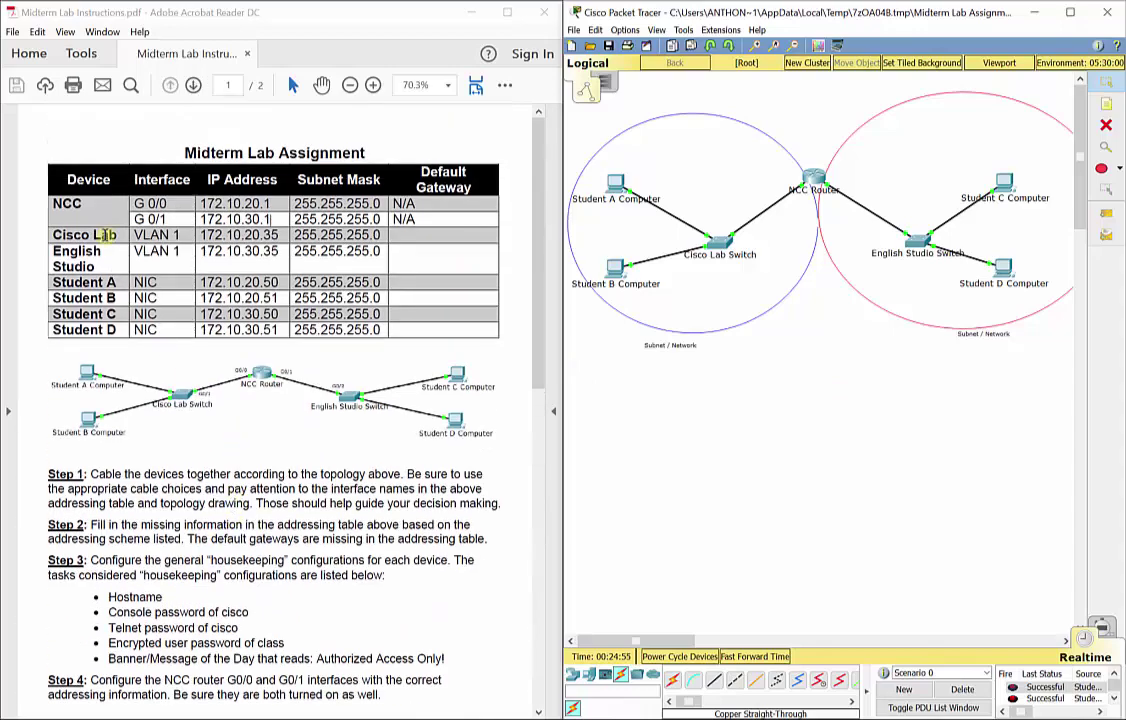
pyautogui.moveTo(60, 165); pyautogui.dragTo(380, 328)
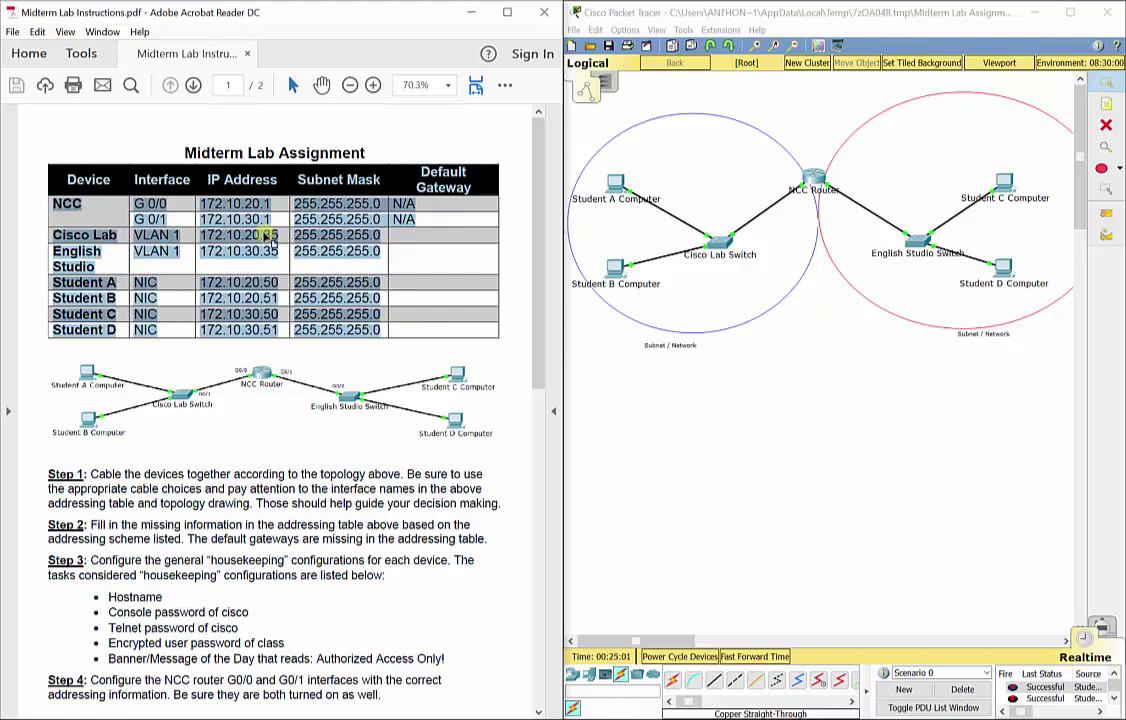
pyautogui.click(343, 268)
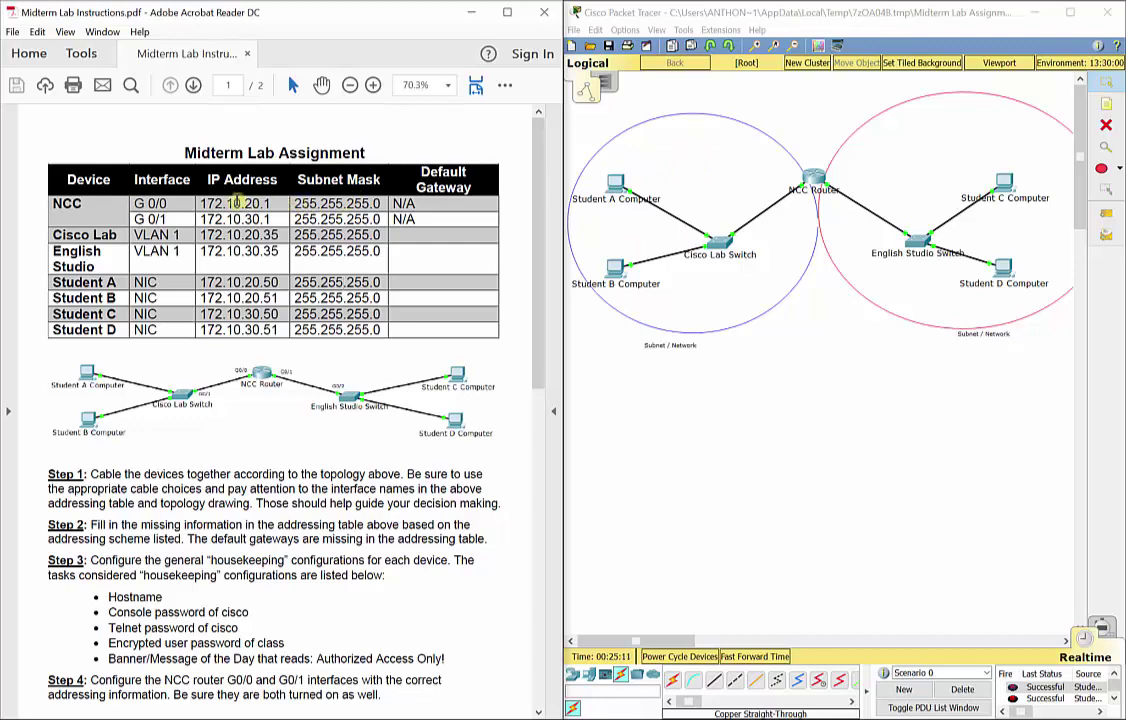
pyautogui.moveTo(293, 203); pyautogui.dragTo(385, 203)
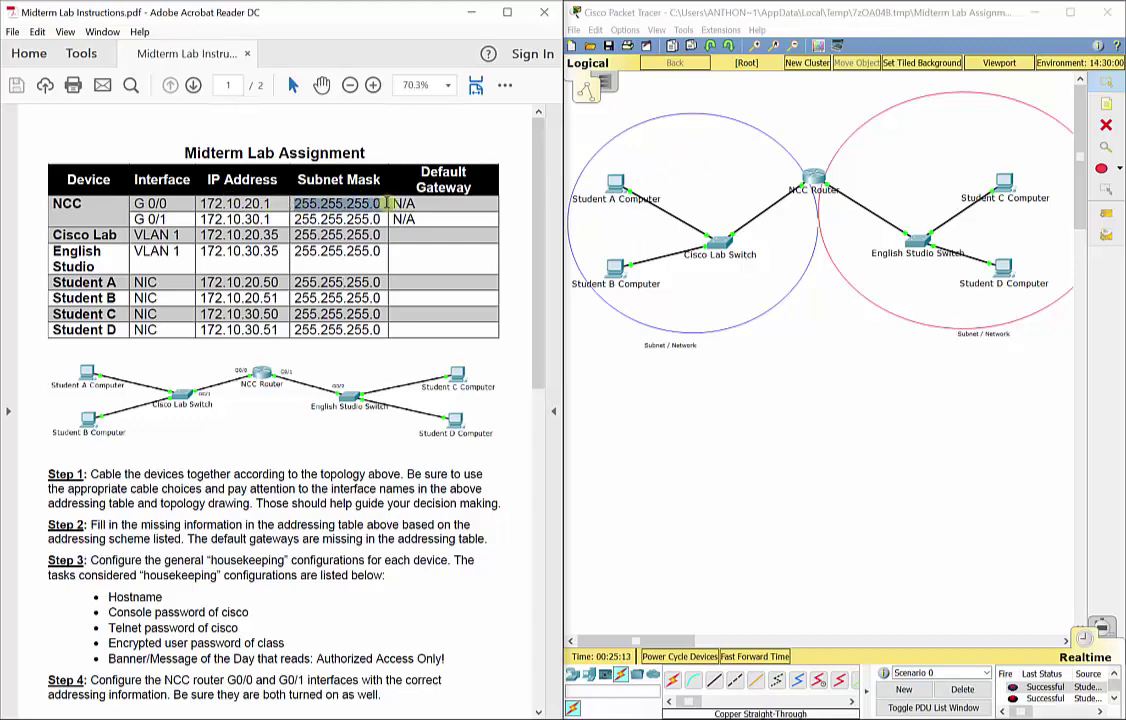
pyautogui.moveTo(200, 203); pyautogui.dragTo(281, 204)
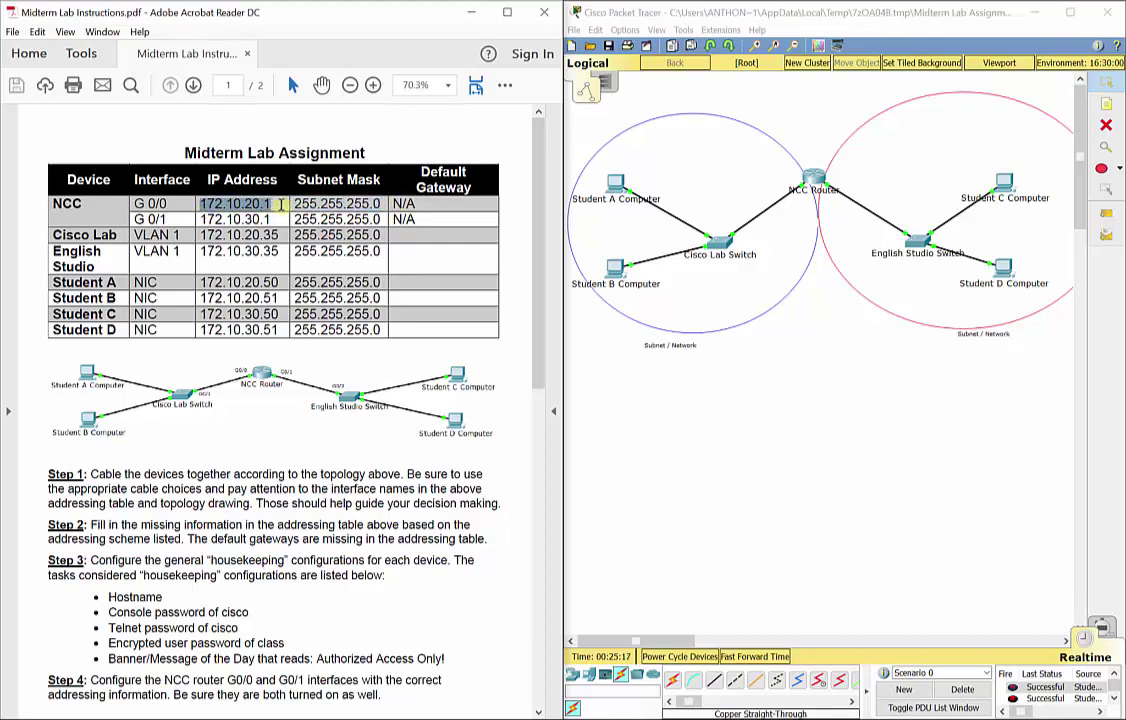